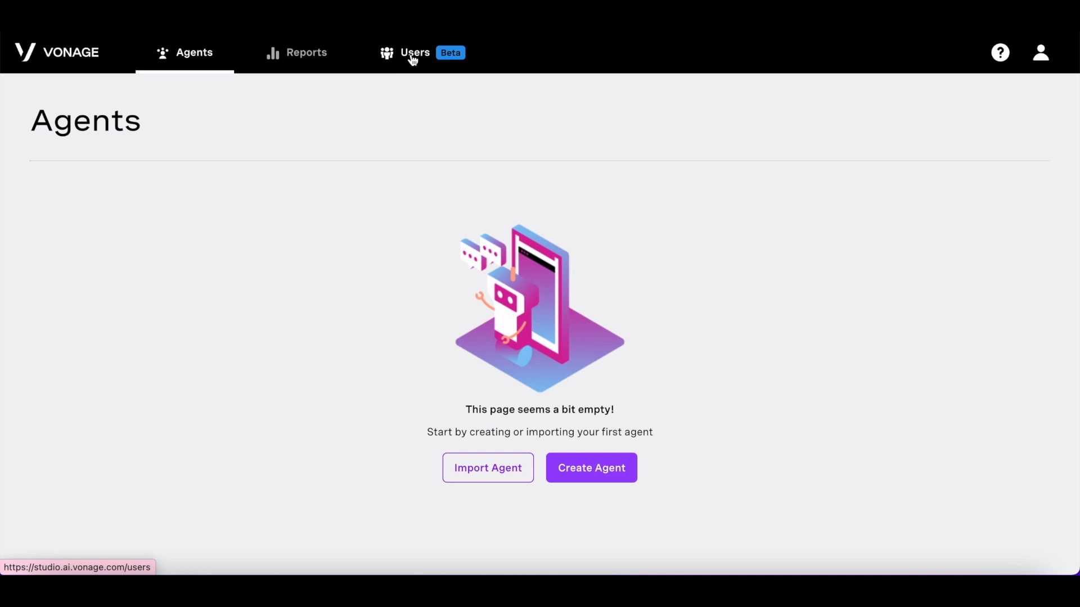
Step: Look over the reports and users pages, then return to the agents overview
click(284, 59)
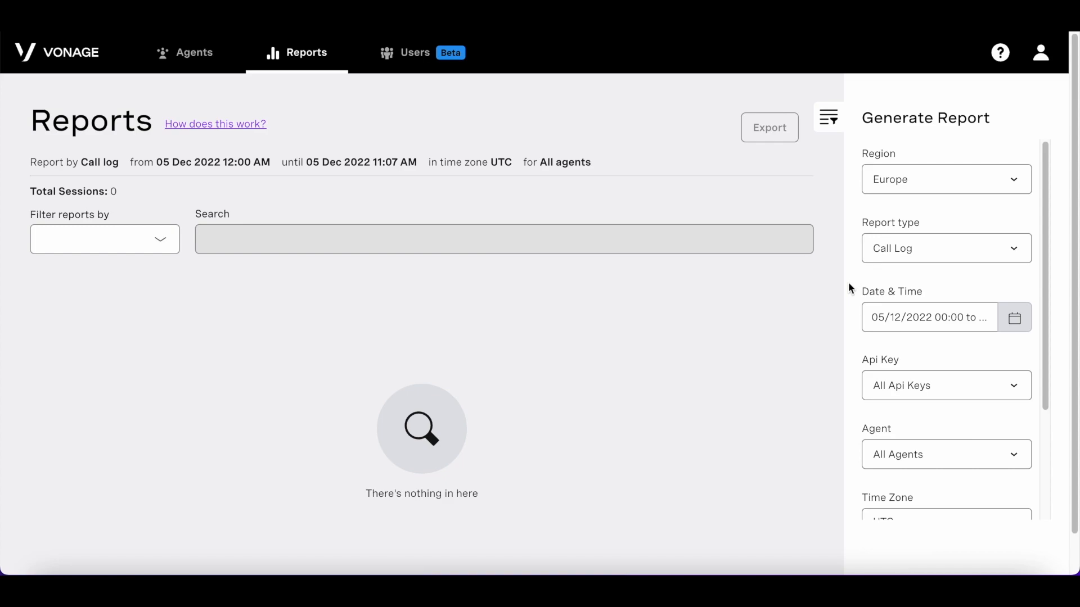
click(454, 54)
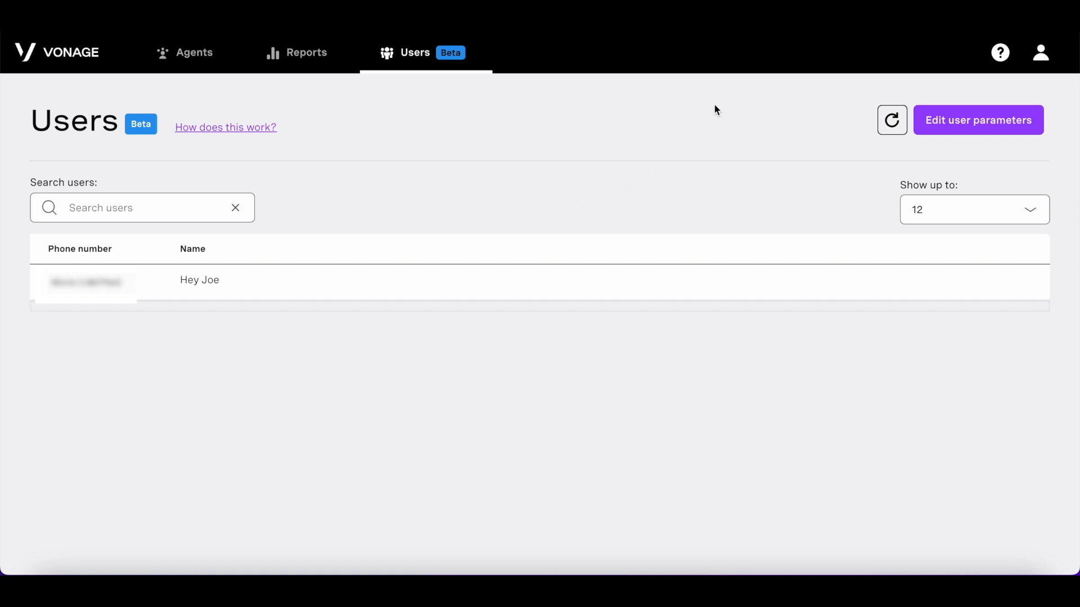
click(194, 60)
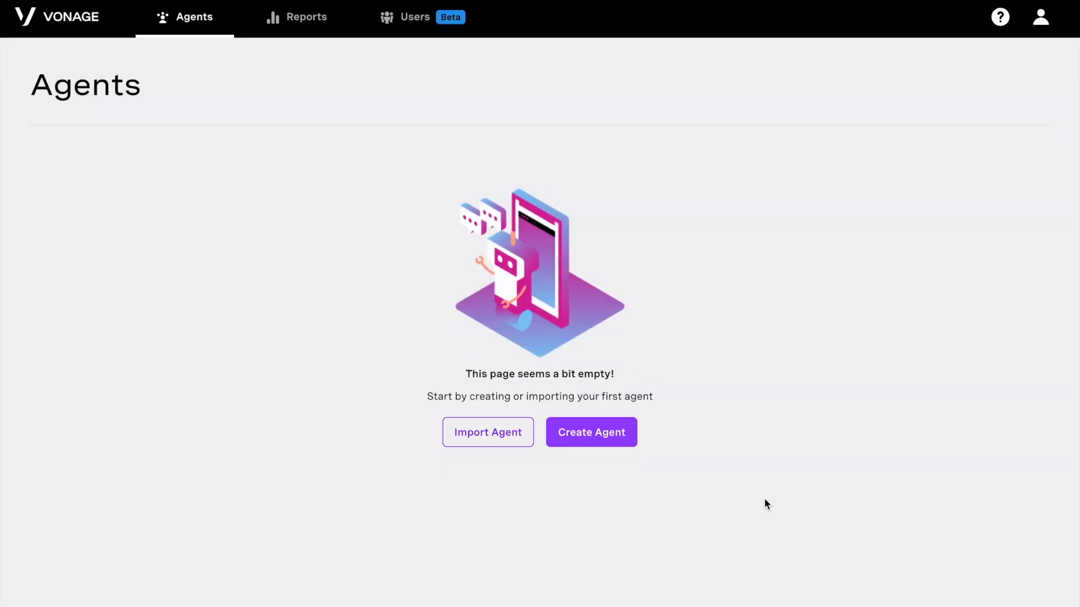
Step: Start a new agent, choose the Telephony type and continue to the details step
click(565, 433)
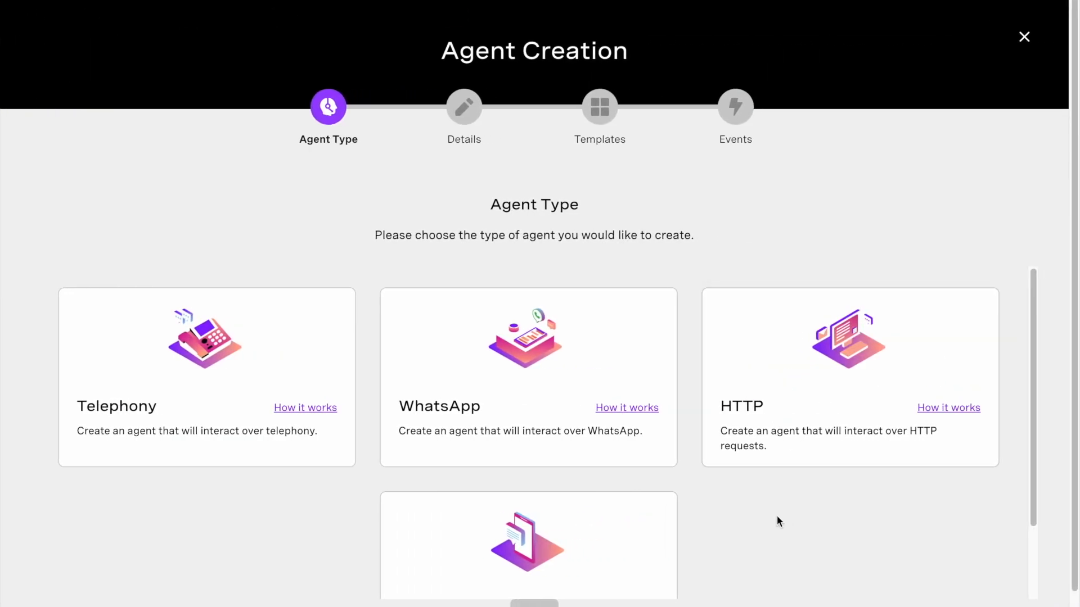
scroll(757, 518, down, 1)
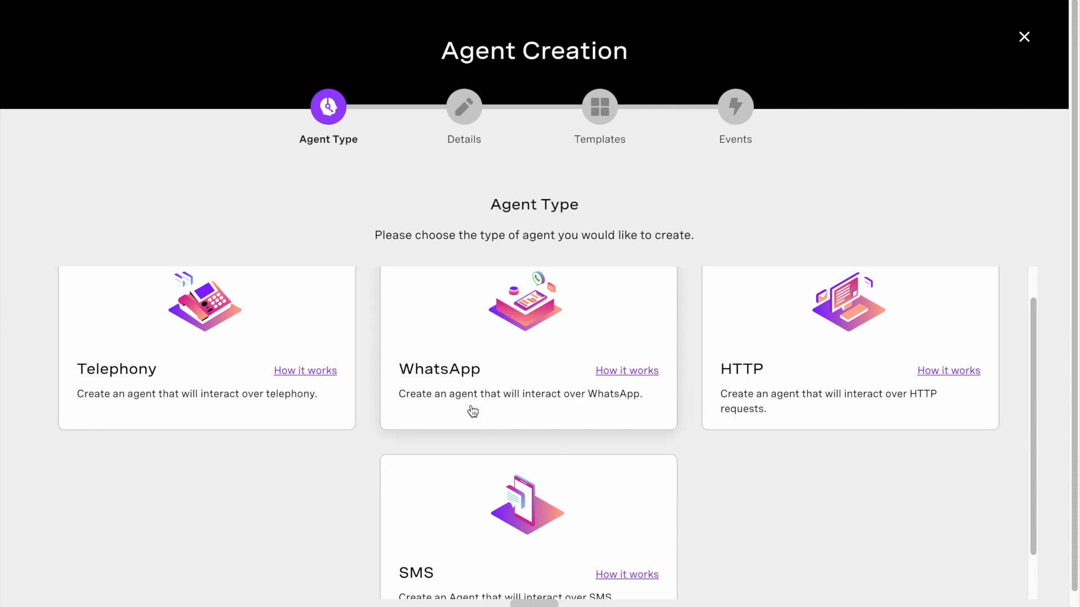
scroll(592, 531, down, 2)
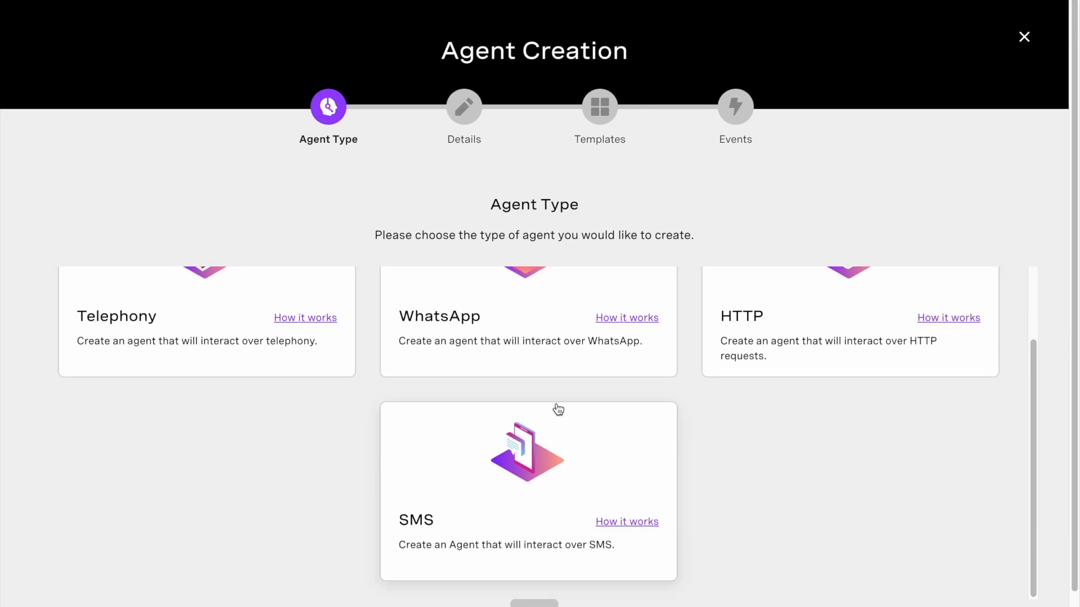
scroll(586, 417, up, 3)
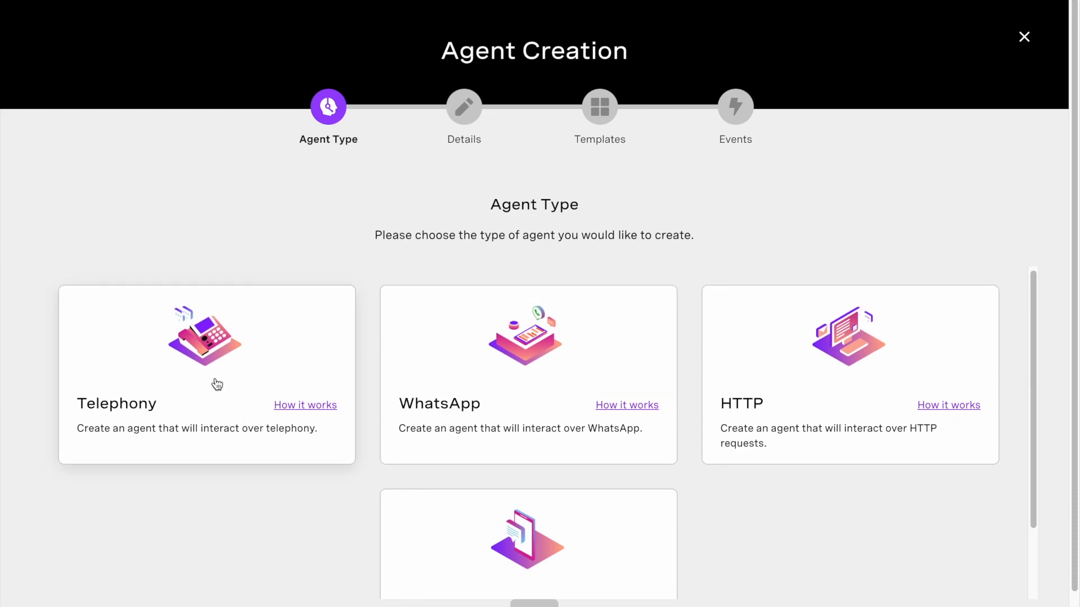
click(217, 385)
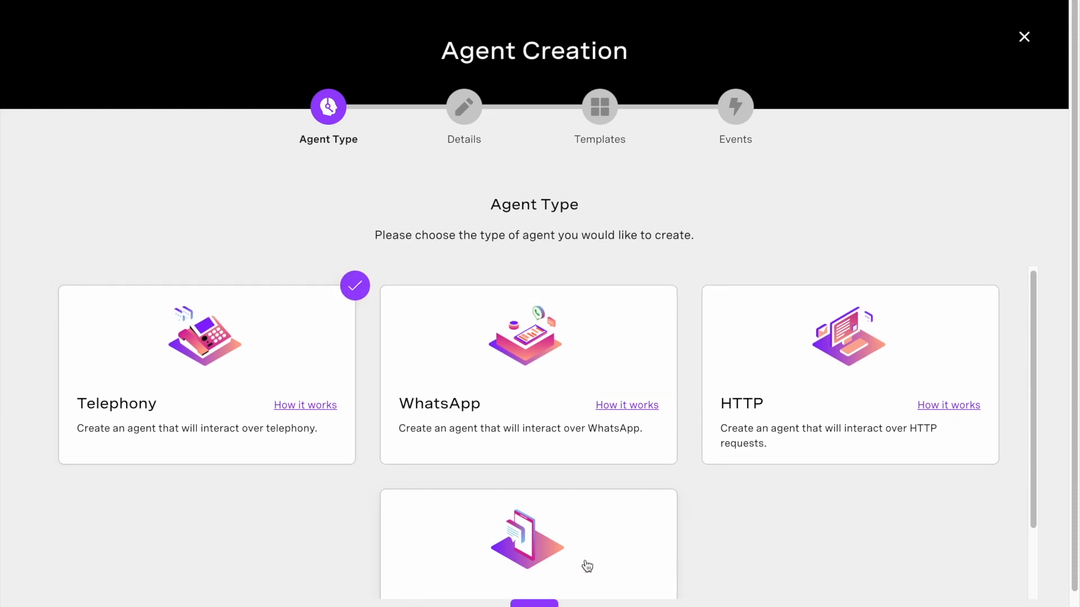
click(536, 605)
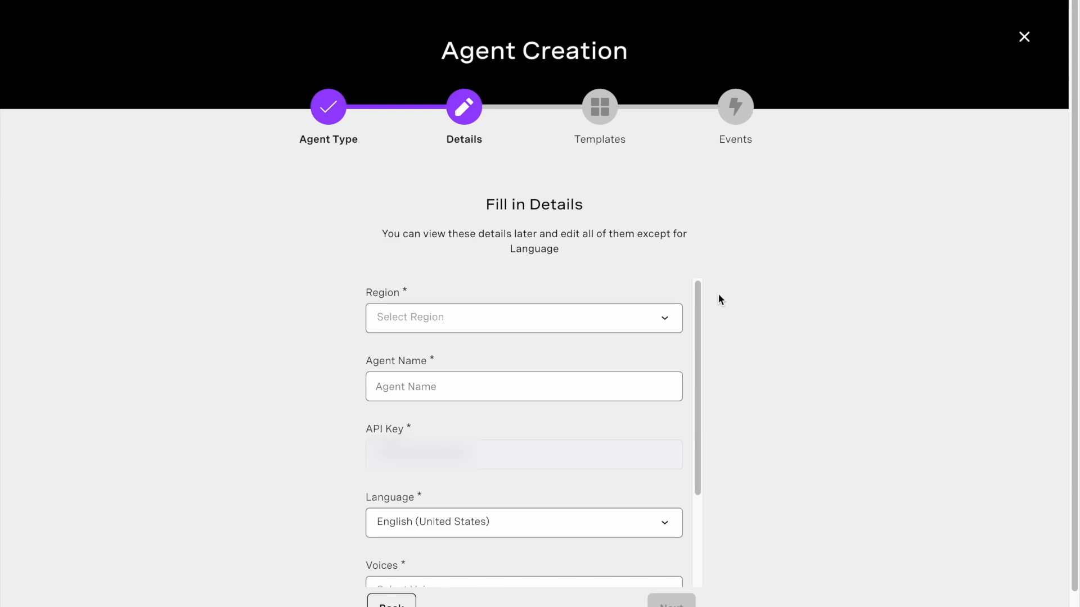
Step: Set the agent's region to Europe and name it 'Order bot'
click(643, 321)
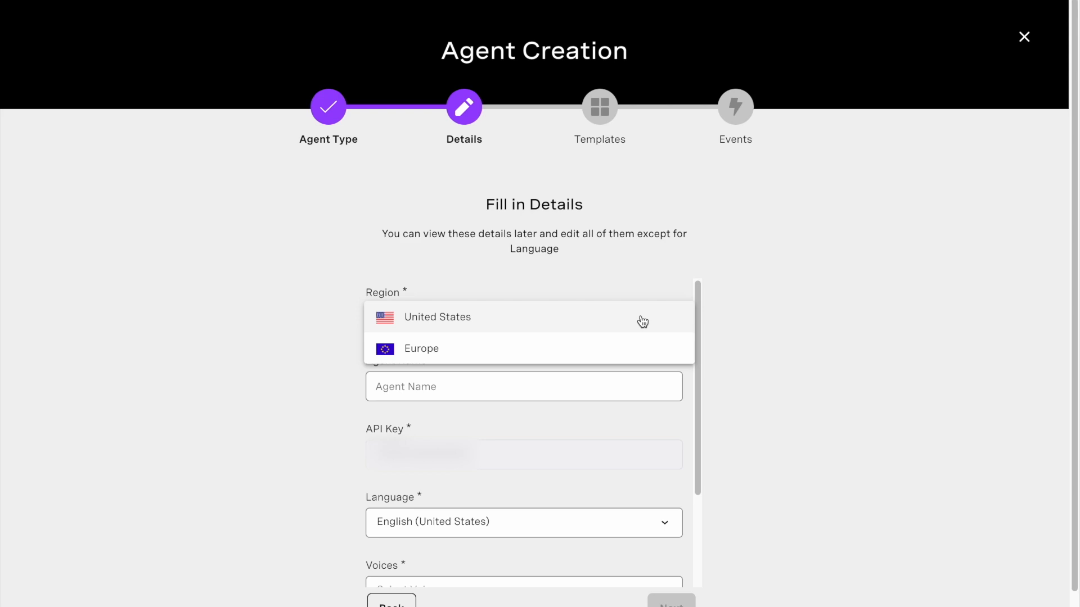
click(633, 345)
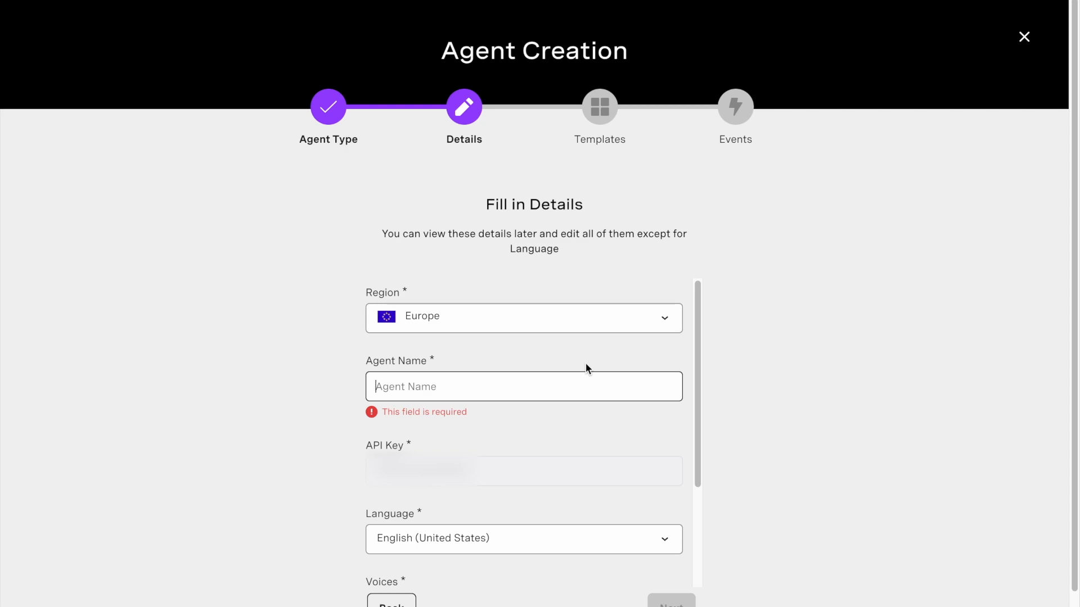
text(Order bot)
Step: Keep English (United States), choose the Salli (en-US/F) voice, check the time zone, and continue
scroll(502, 416, down, 1)
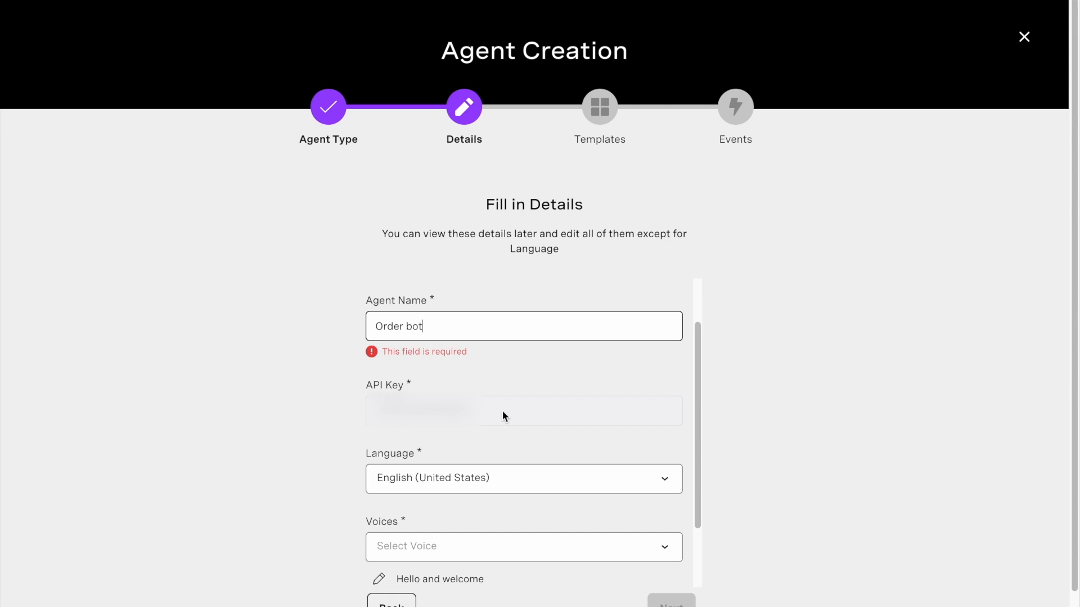
scroll(504, 416, down, 1)
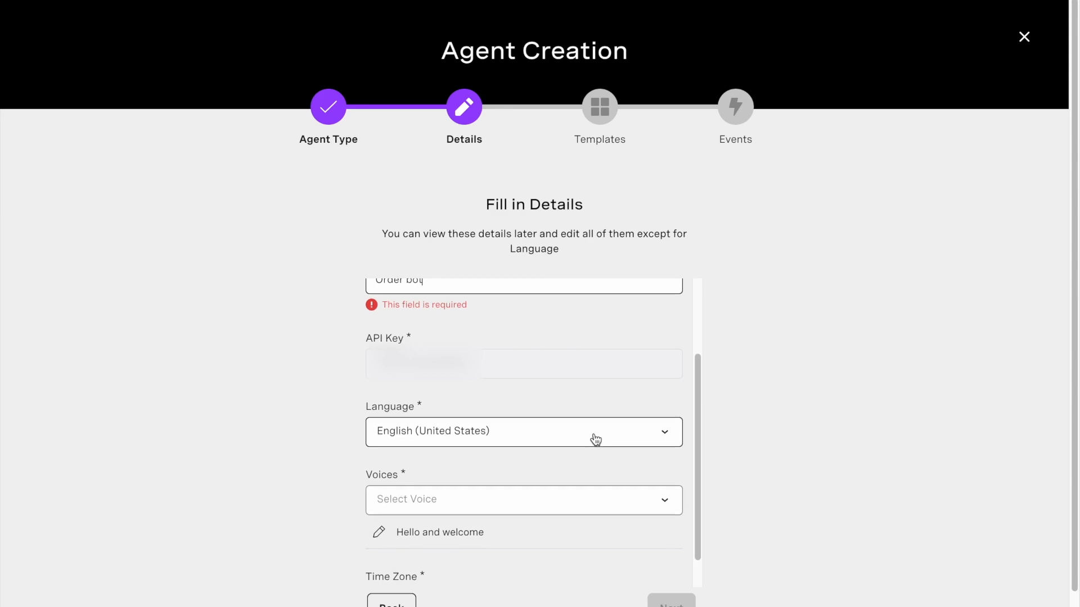
scroll(595, 440, down, 1)
click(673, 405)
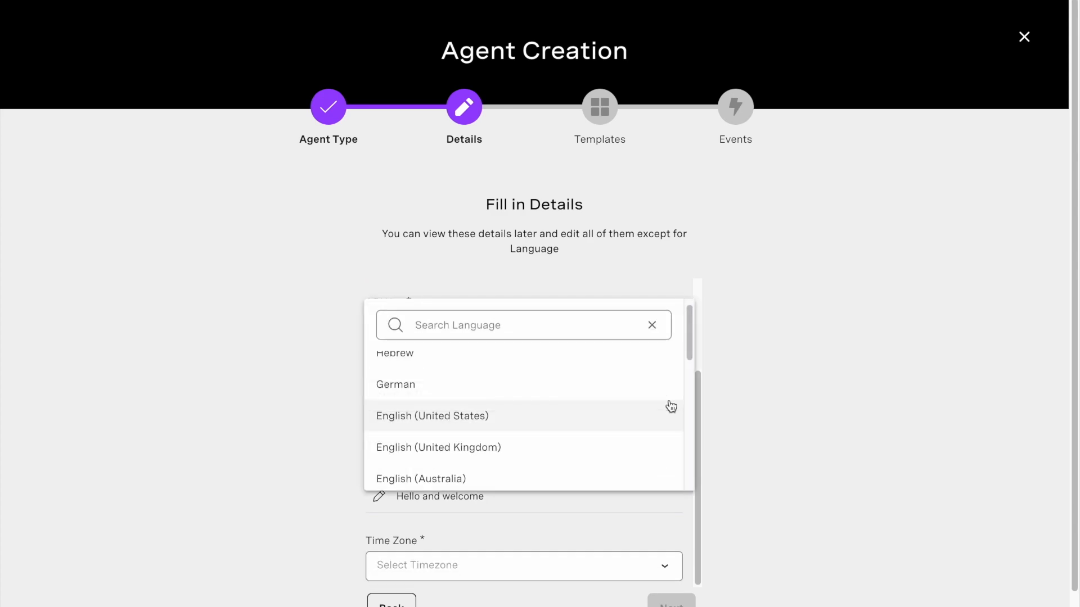
click(671, 415)
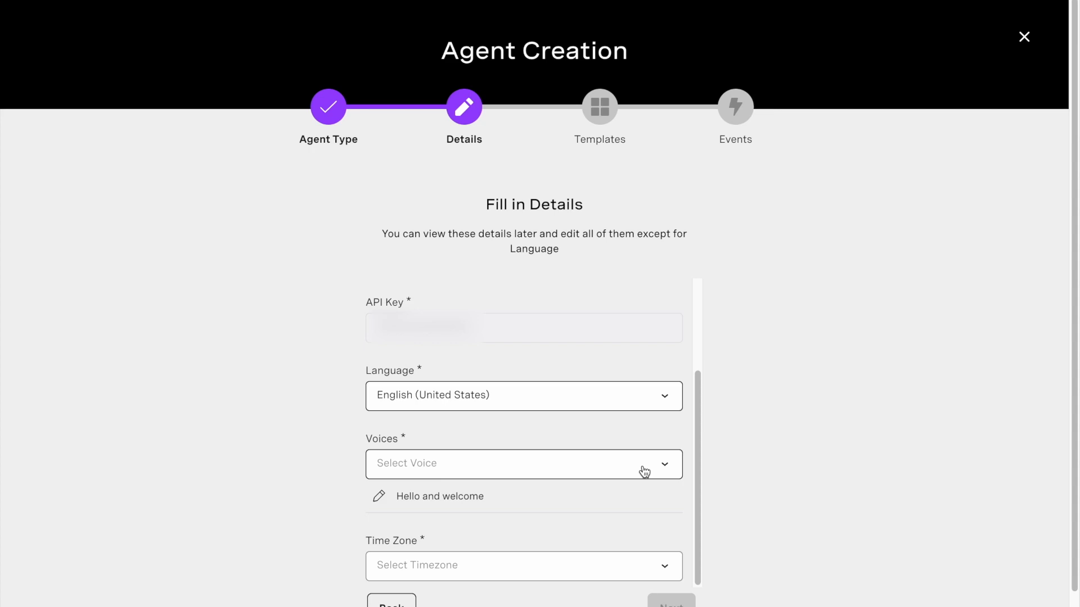
click(645, 472)
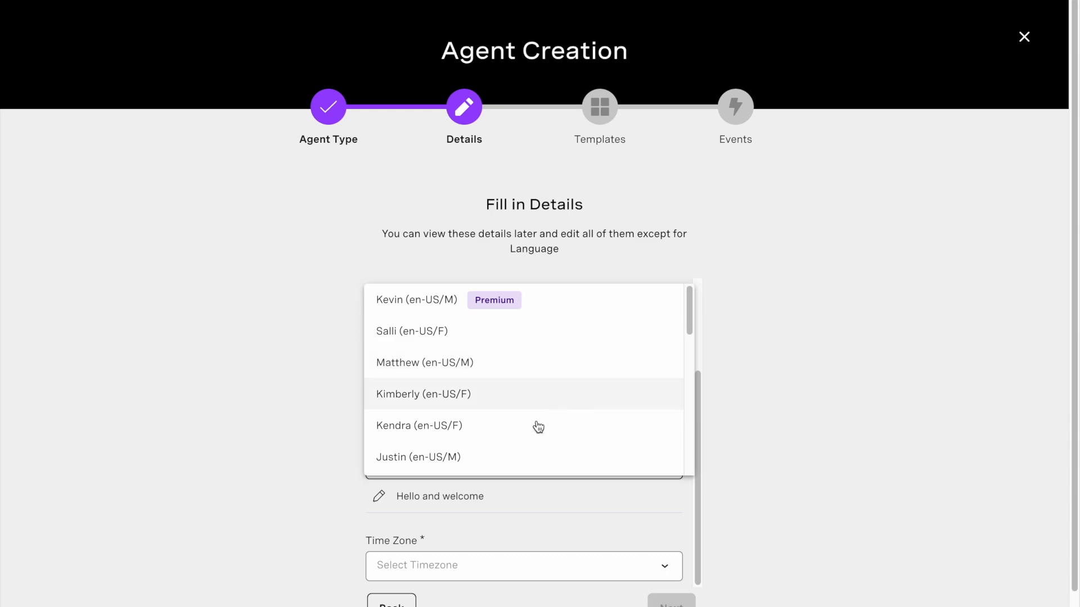
click(531, 322)
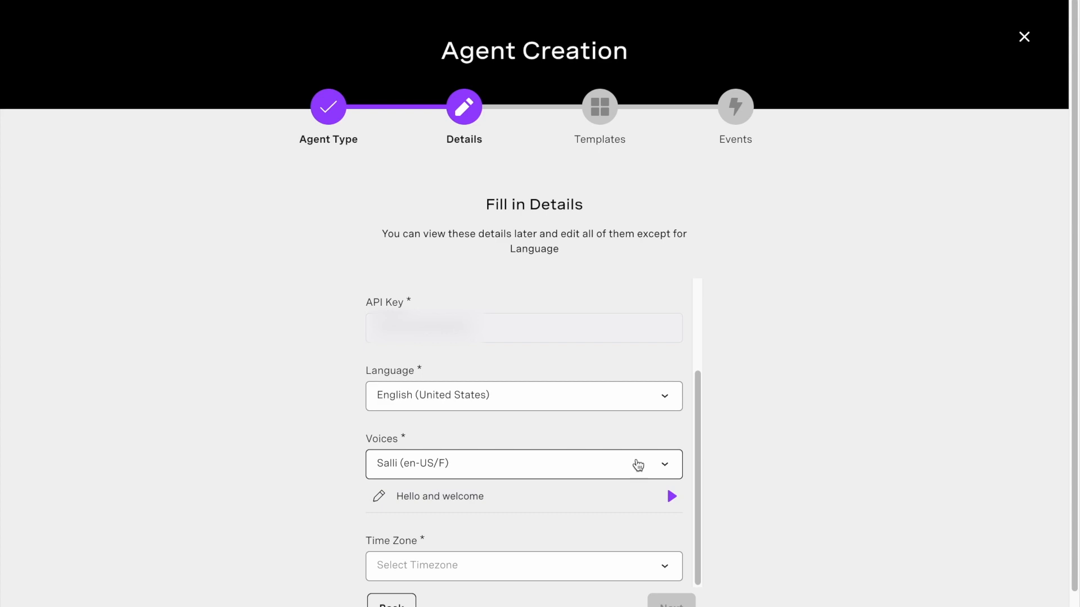
scroll(638, 465, down, 1)
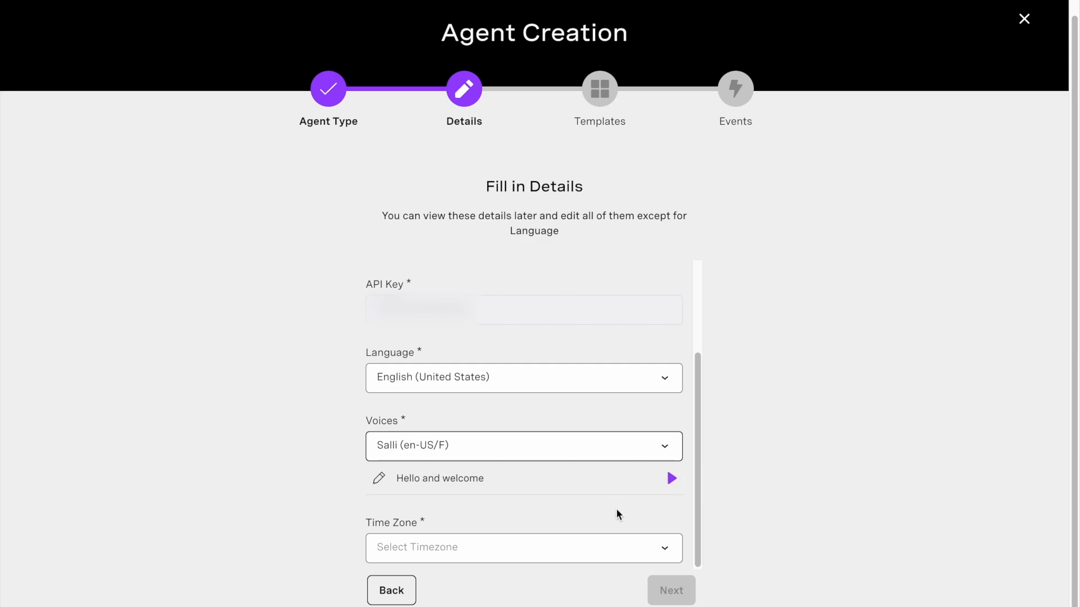
click(621, 548)
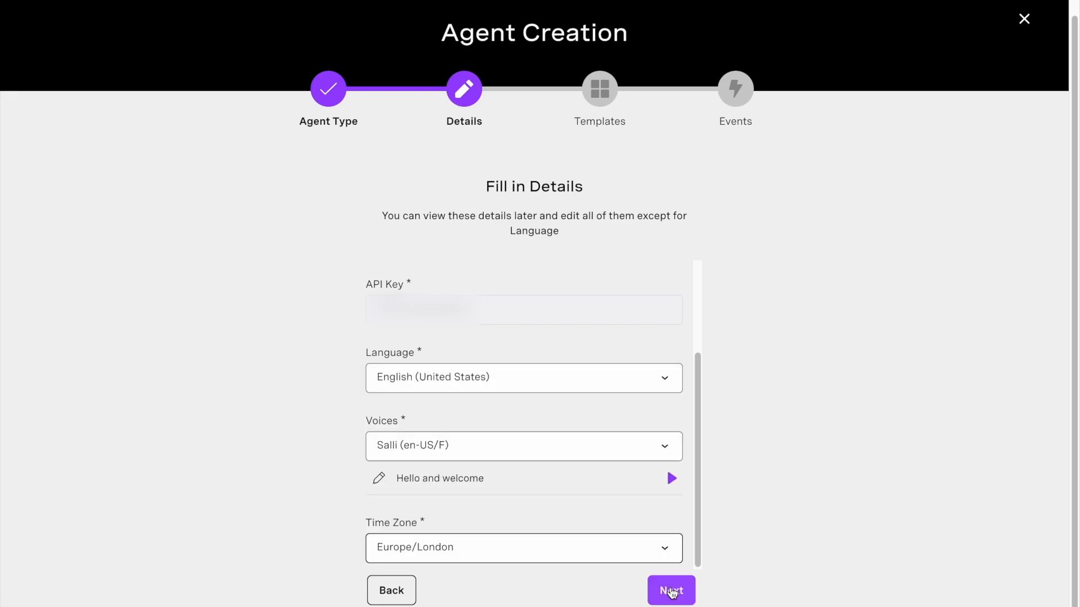
click(671, 591)
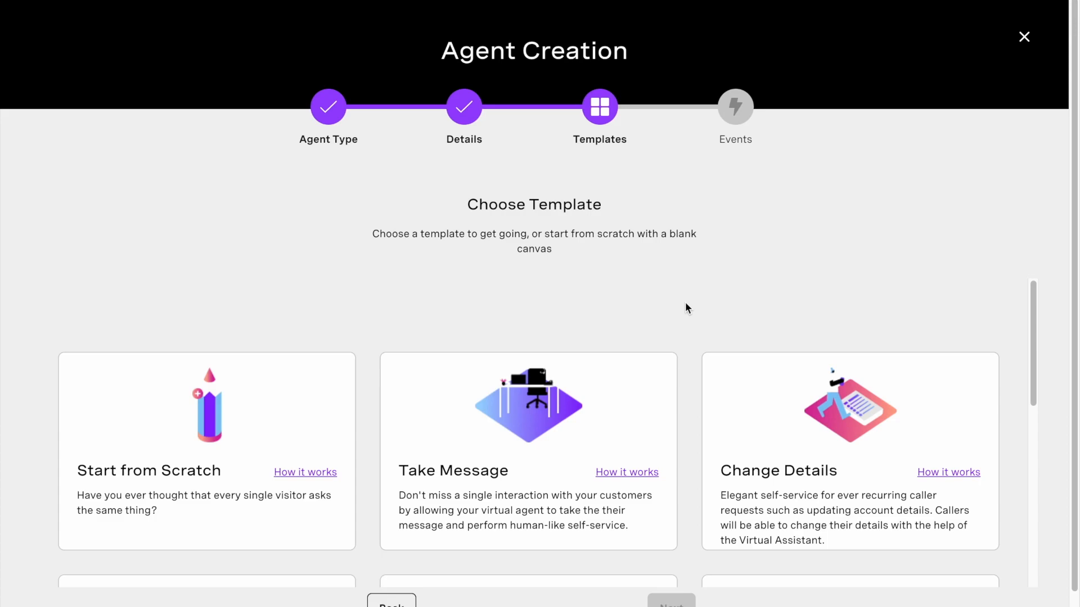
Step: Choose the Start from Scratch template and continue to event selection
scroll(625, 451, down, 2)
scroll(628, 453, down, 2)
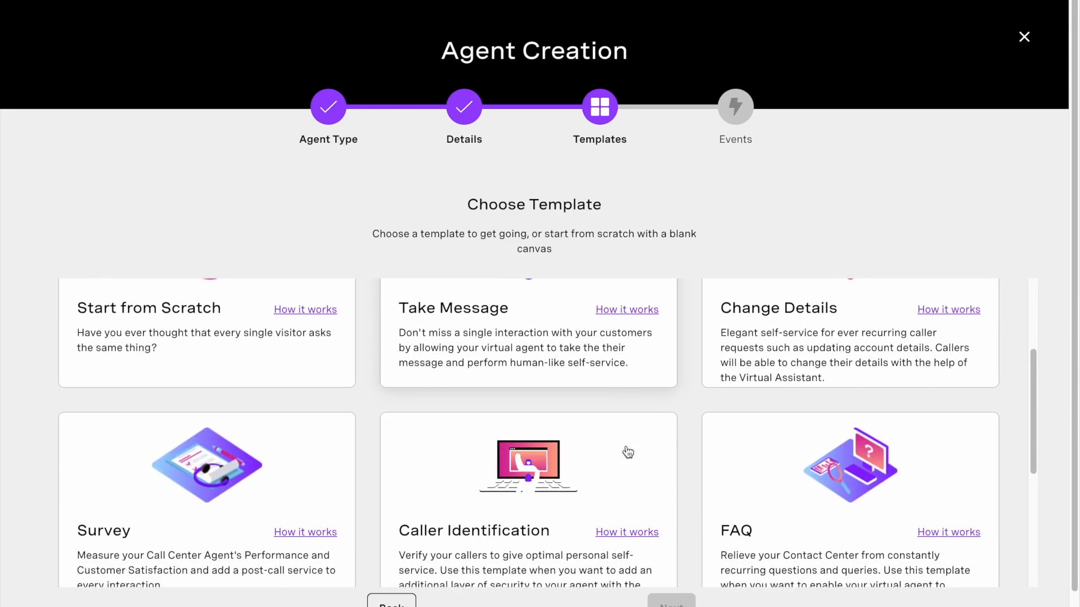
scroll(628, 453, down, 3)
scroll(628, 451, down, 2)
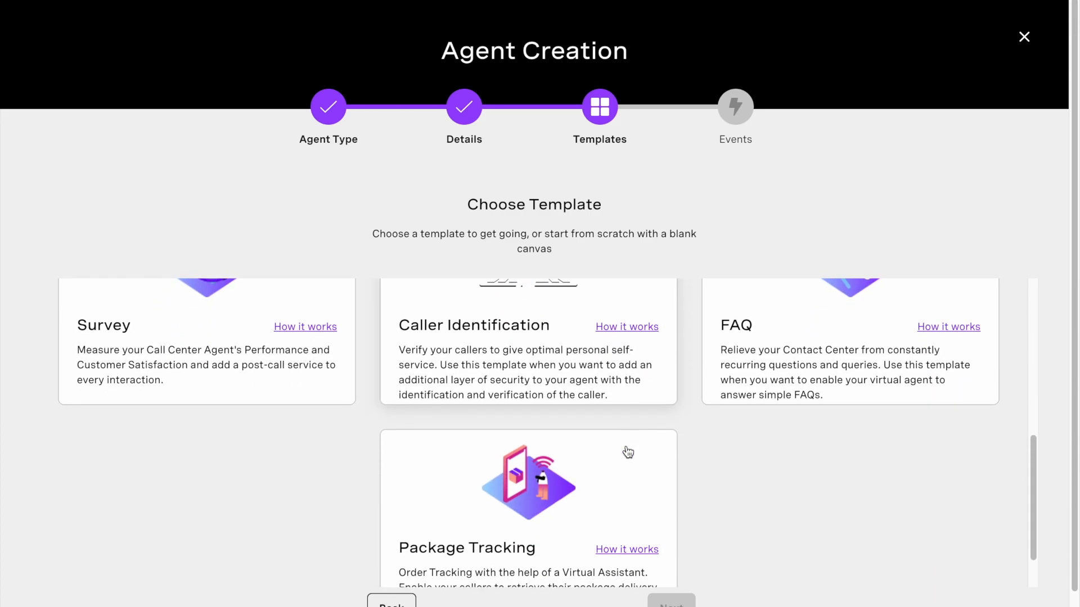
scroll(625, 450, down, 1)
scroll(445, 457, up, 8)
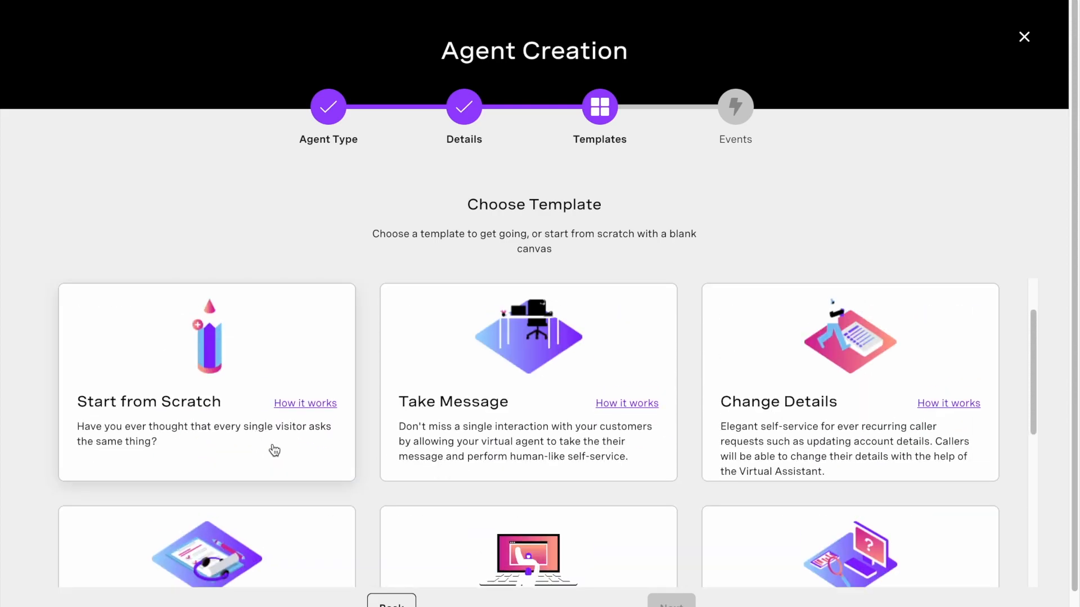
click(236, 375)
scroll(348, 439, down, 1)
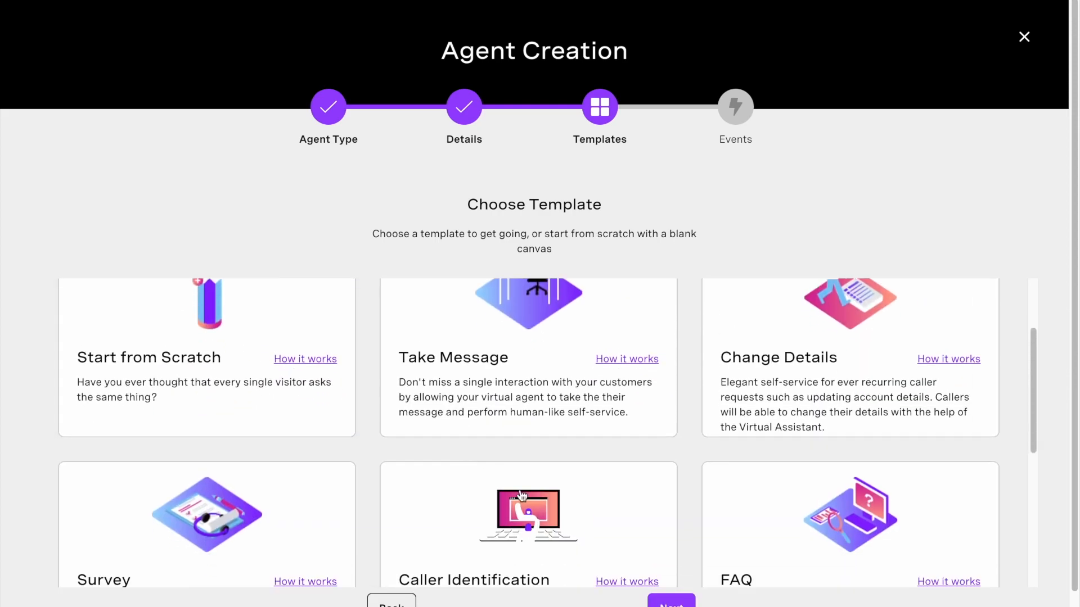
click(685, 603)
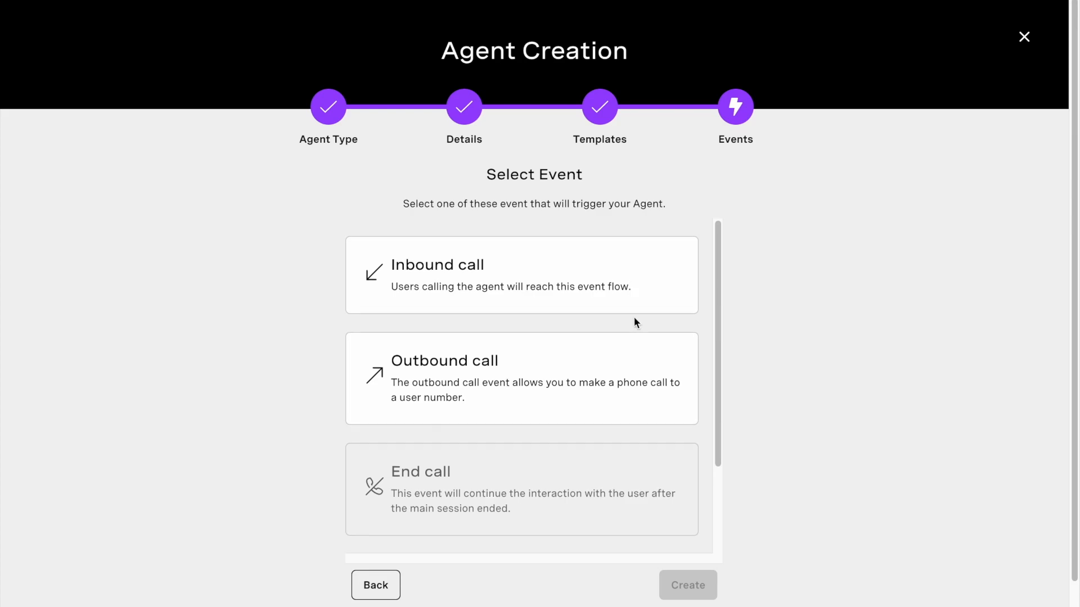
Step: Pick Inbound call as the triggering event and create the agent
scroll(634, 320, down, 2)
scroll(613, 460, up, 2)
click(611, 305)
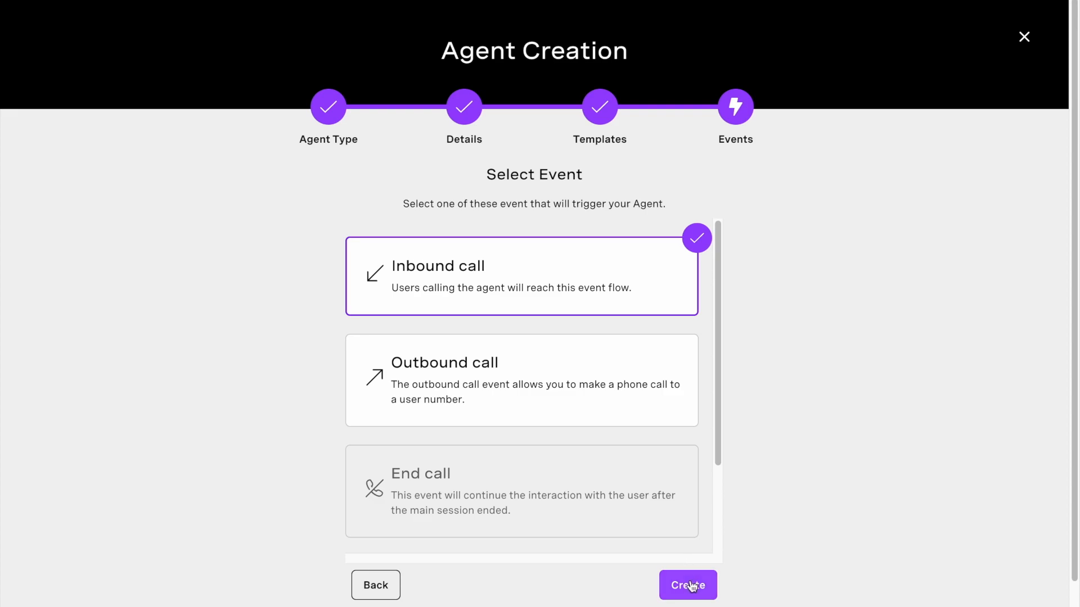
click(691, 587)
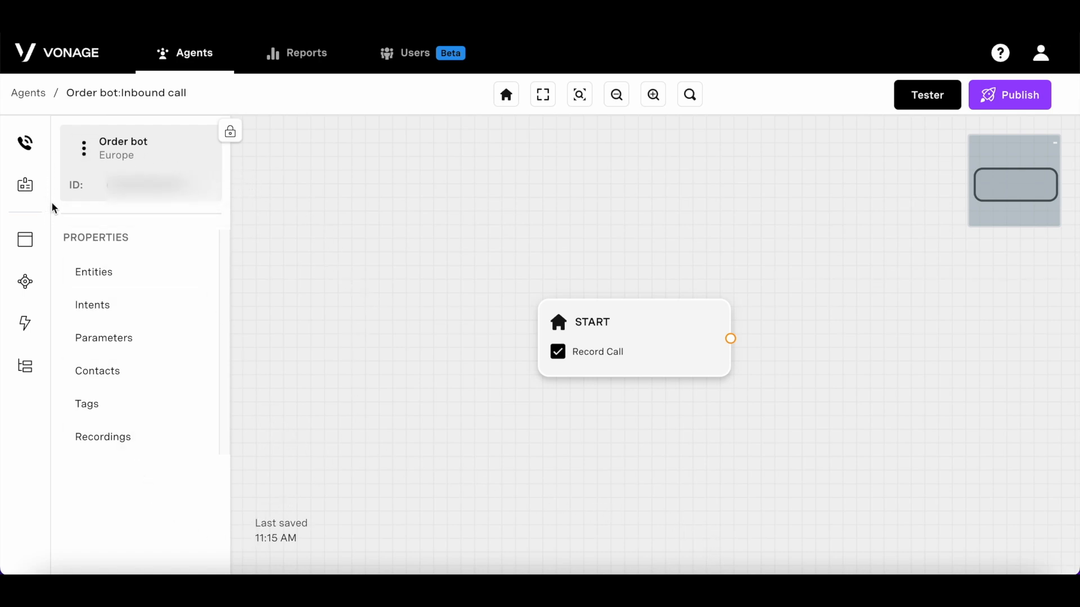
Step: Review the agent's details, including its telephony and API key/JWT settings
click(25, 241)
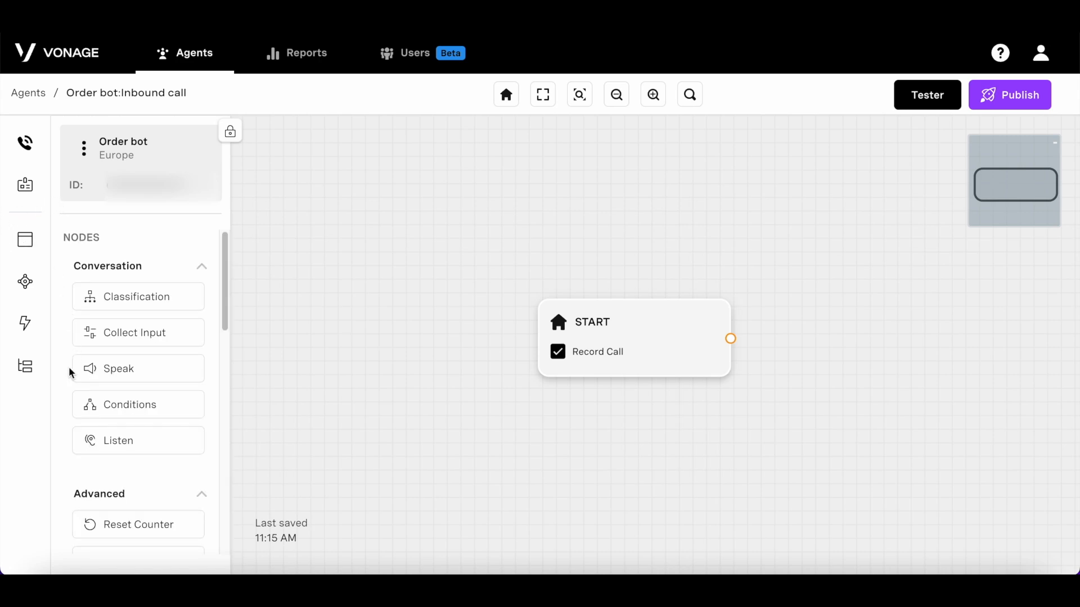
click(25, 147)
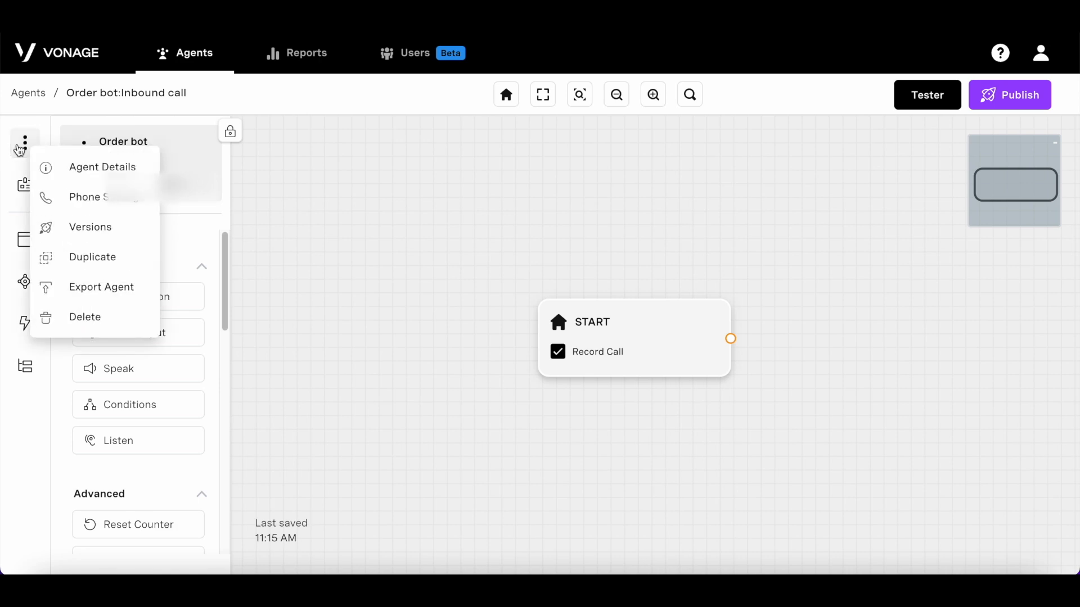
click(132, 167)
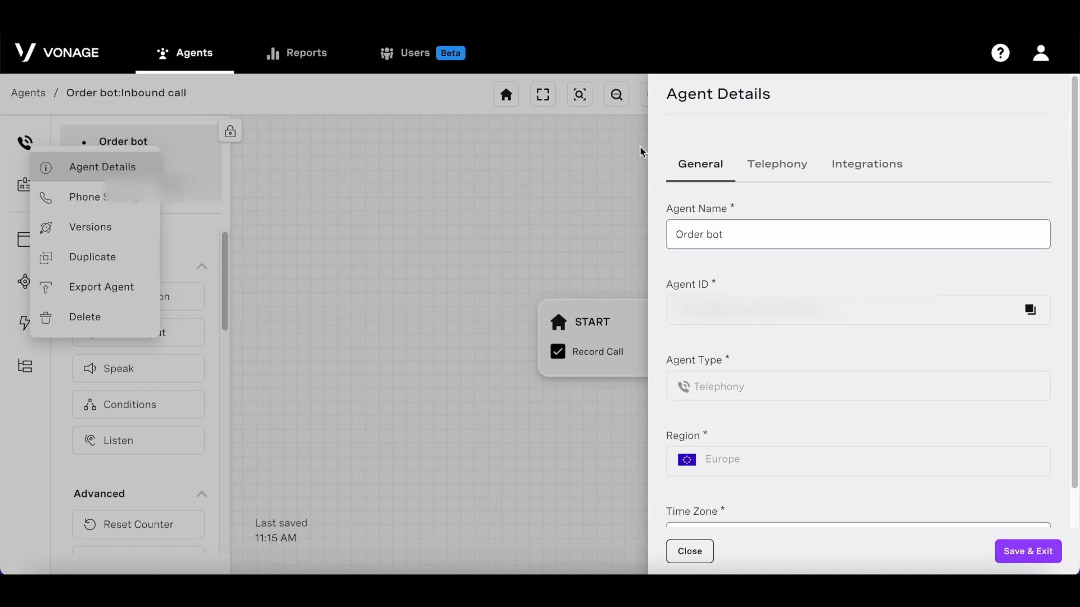
click(762, 164)
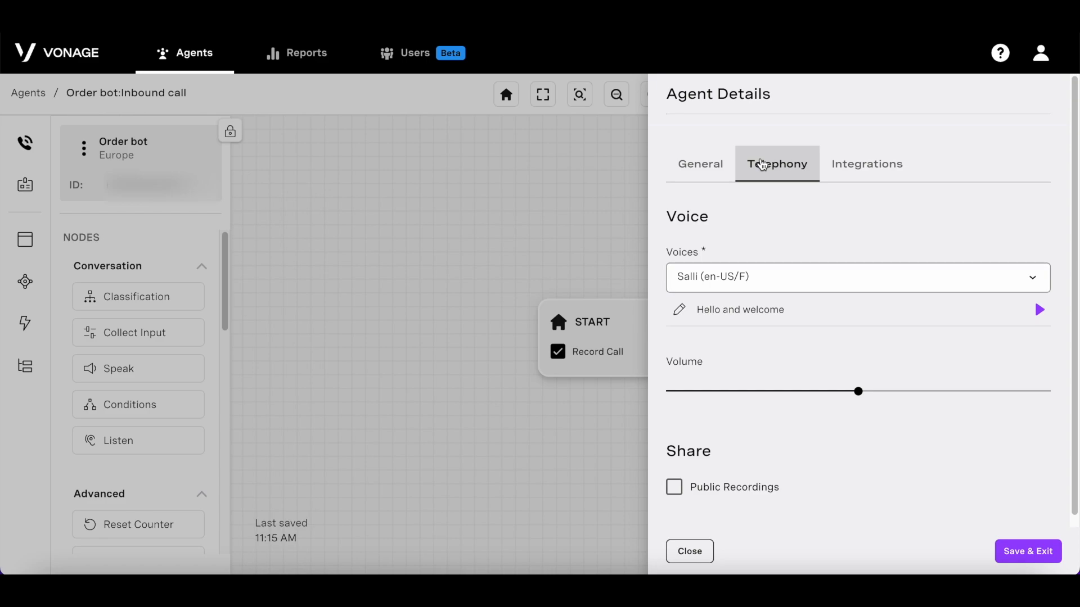
scroll(775, 298, down, 2)
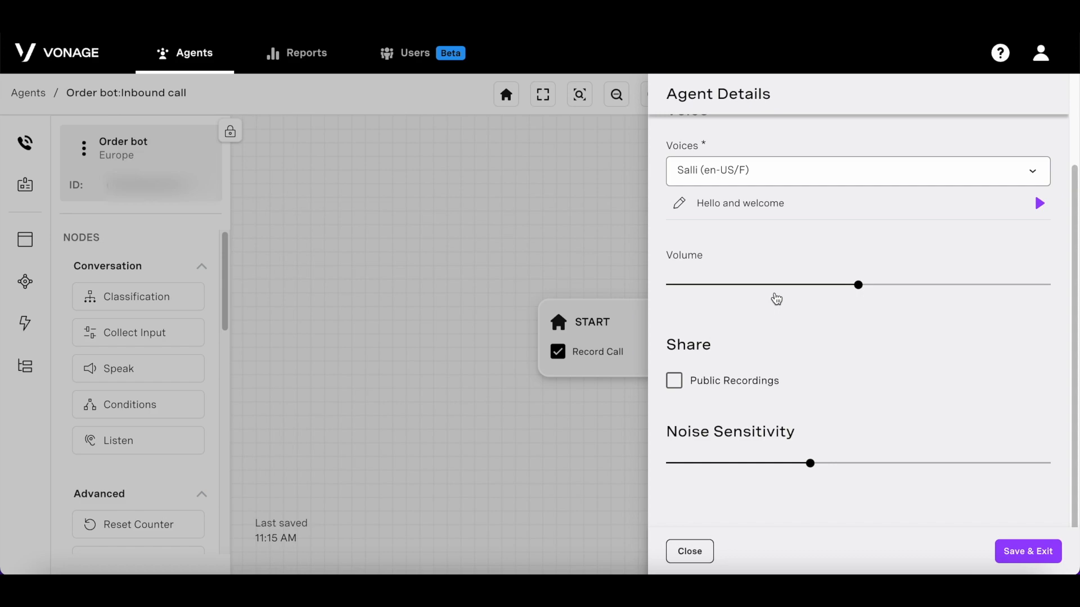
scroll(776, 298, up, 2)
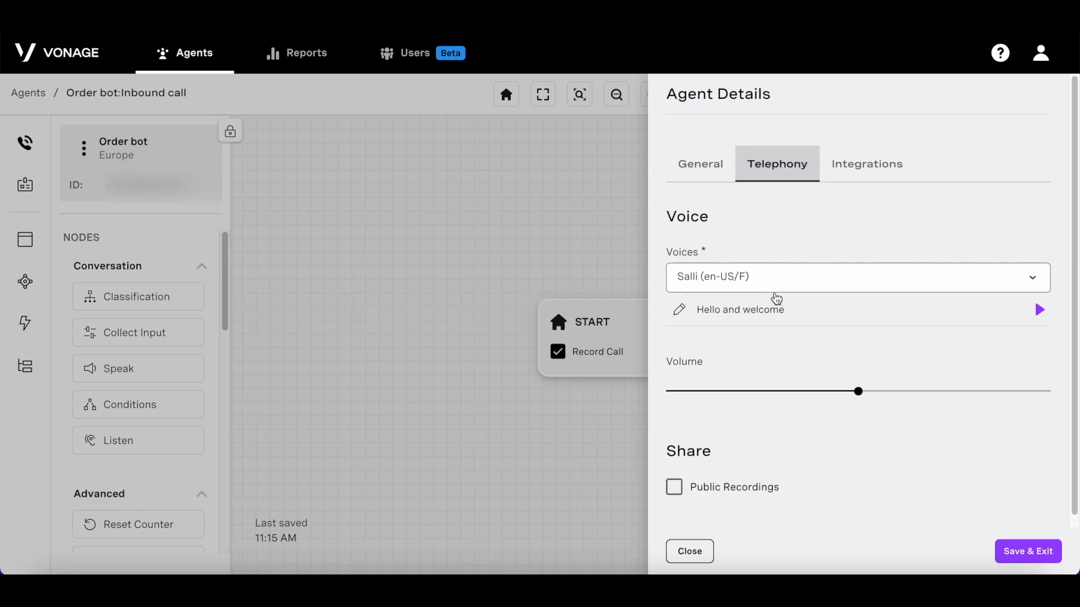
click(870, 169)
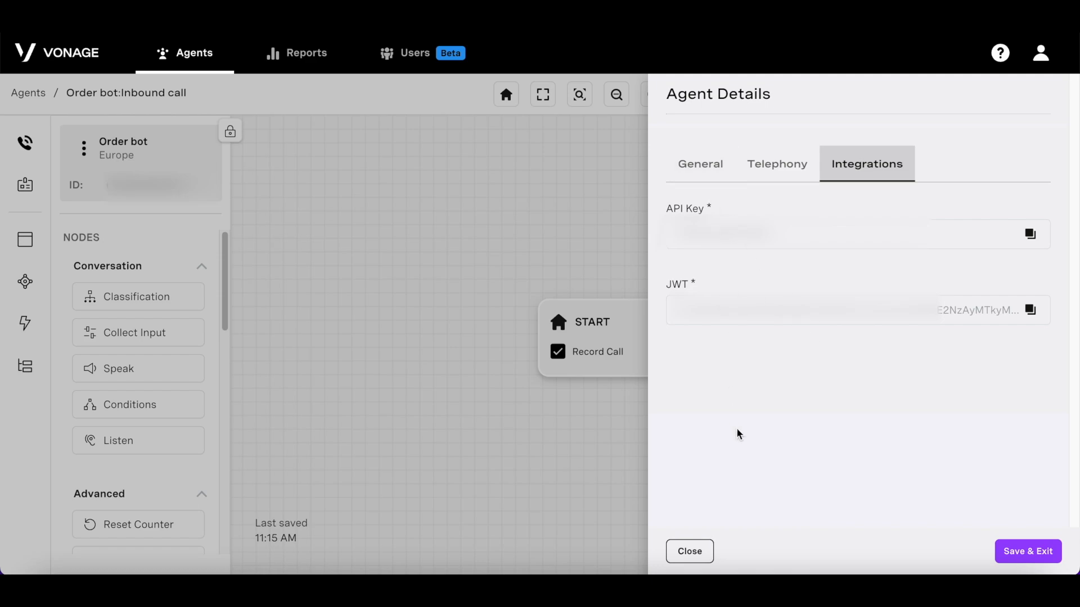
Step: Check the agent's phone number settings, then close them and the options menu
click(83, 148)
click(149, 206)
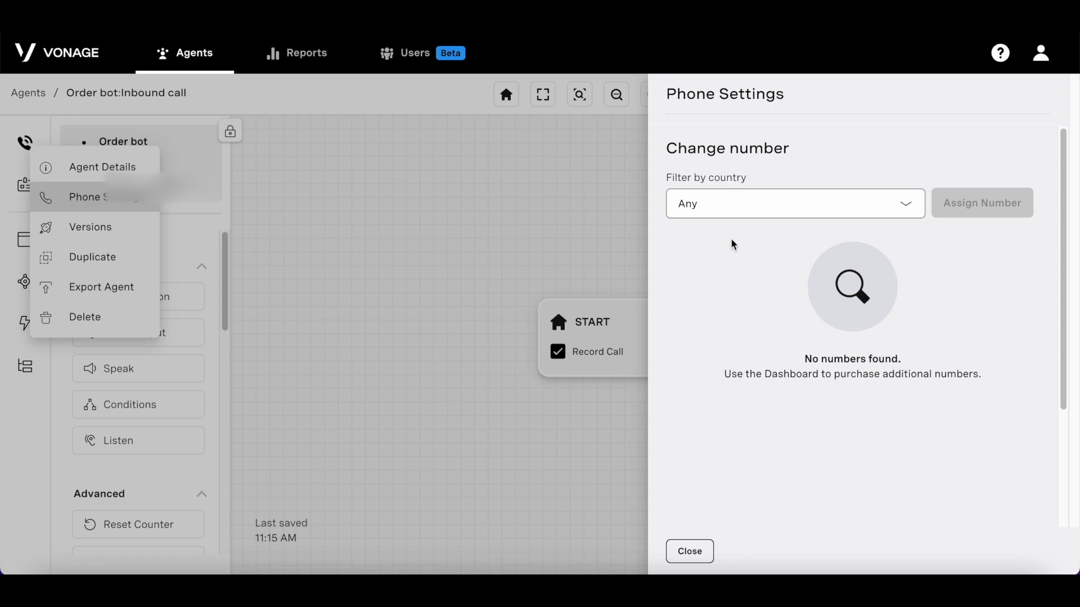
click(331, 177)
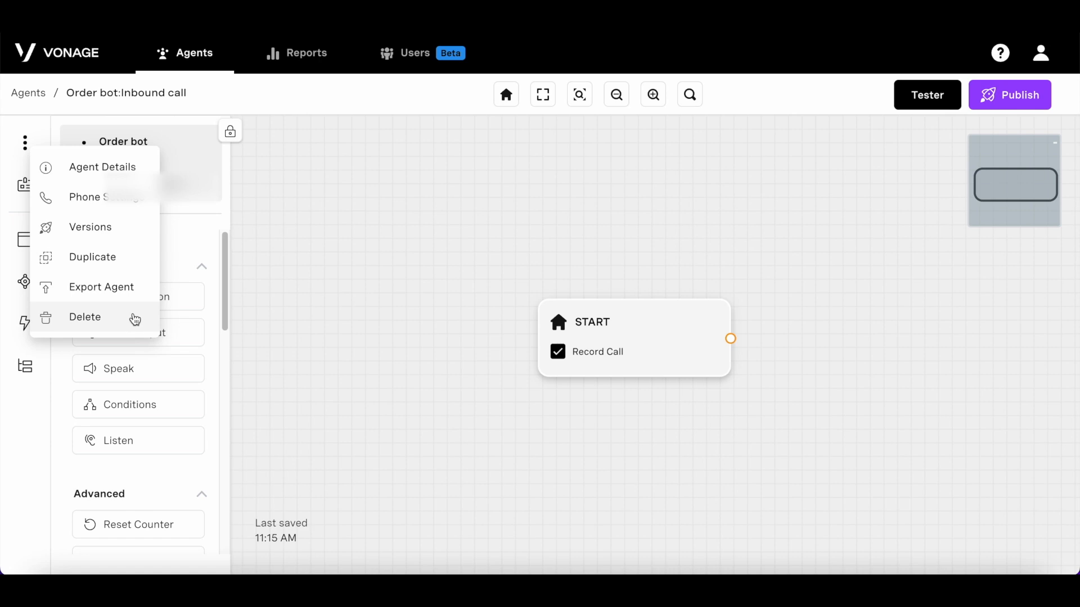
click(287, 259)
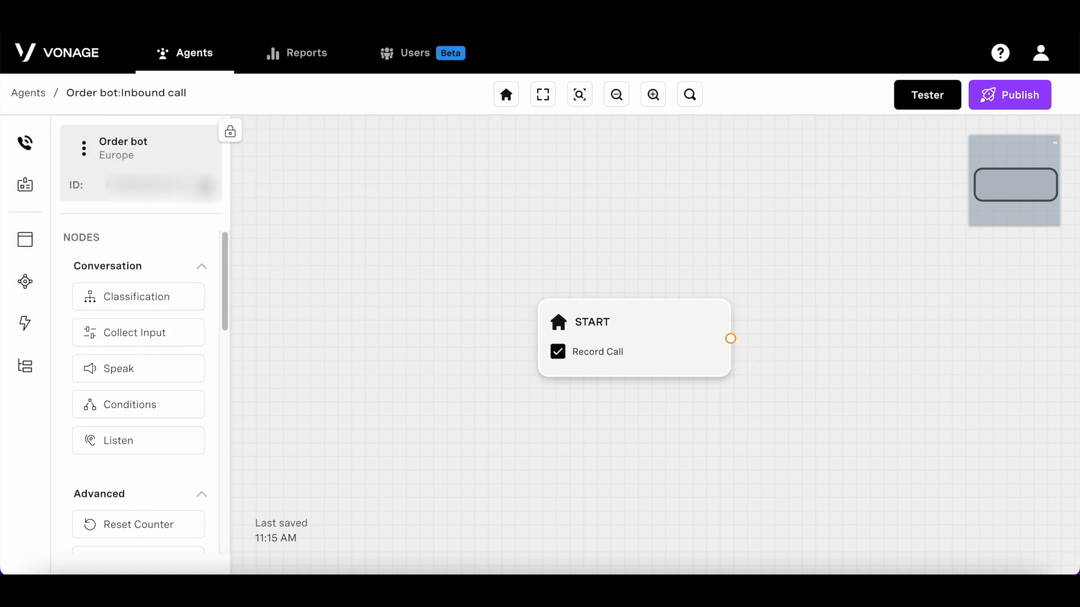
Step: Cycle through the Properties, Nodes and Events panels, ending on the Flows list
click(25, 281)
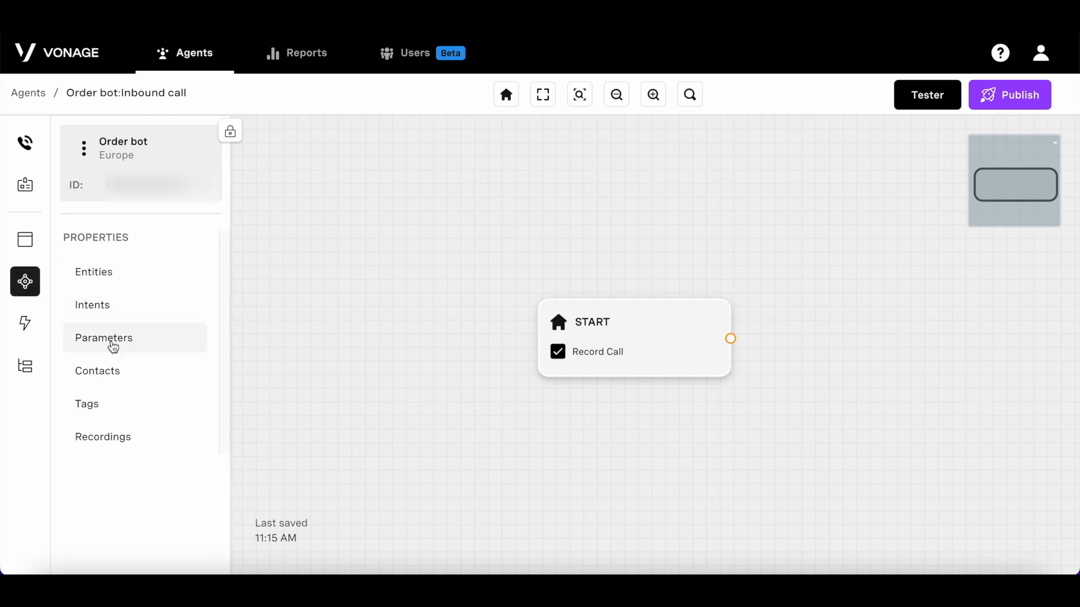
click(24, 239)
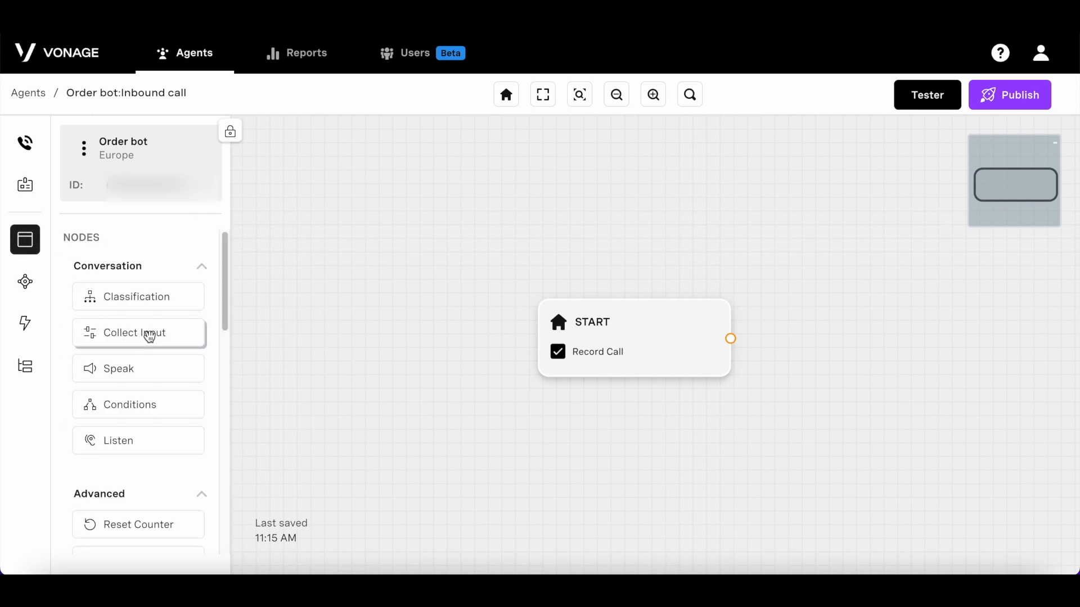
click(27, 328)
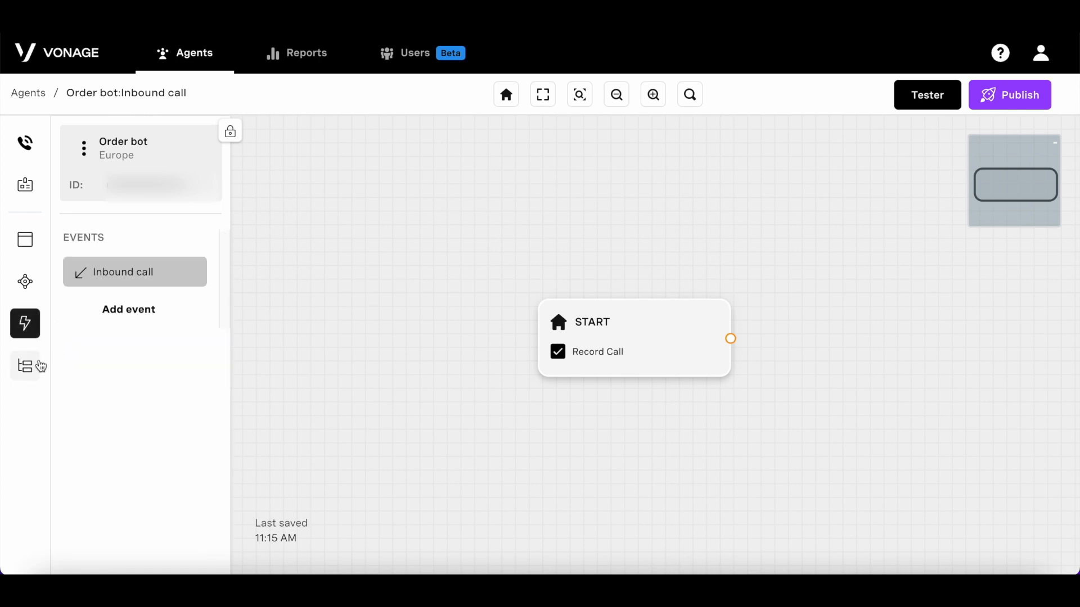
click(26, 366)
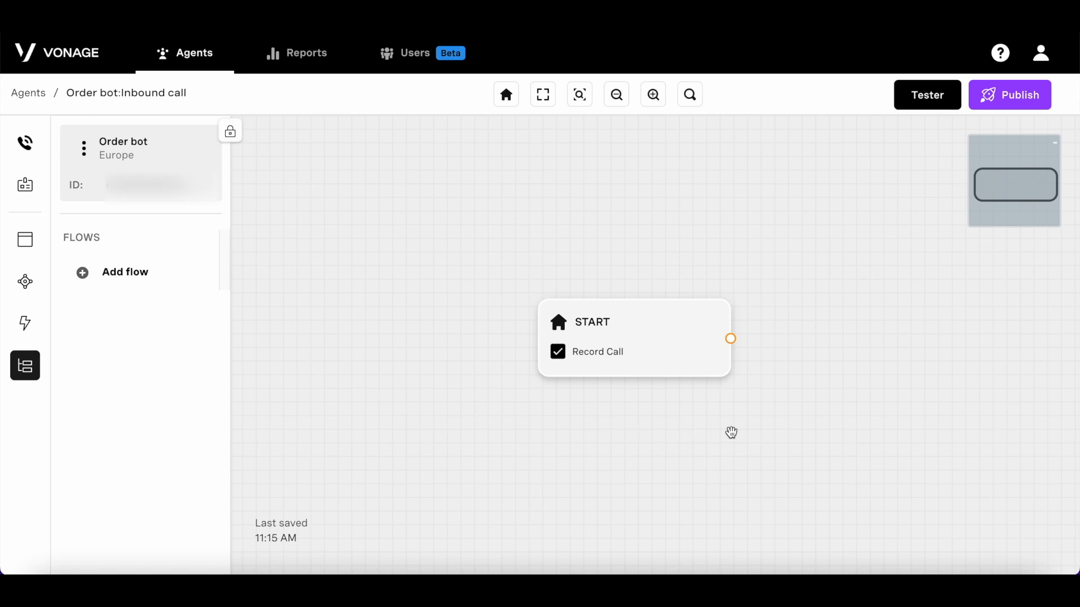
click(676, 376)
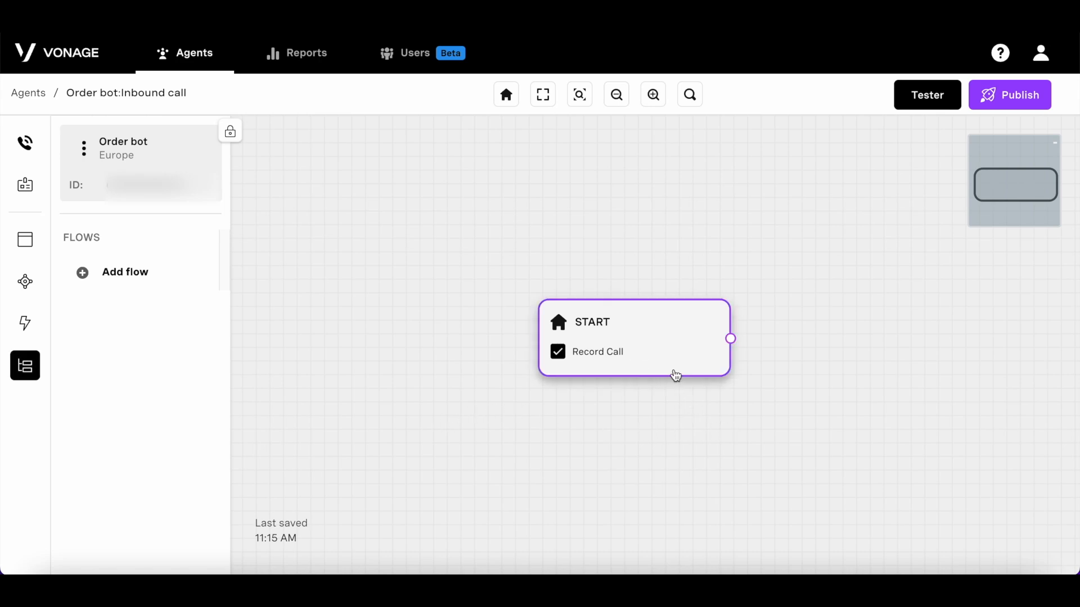
click(676, 376)
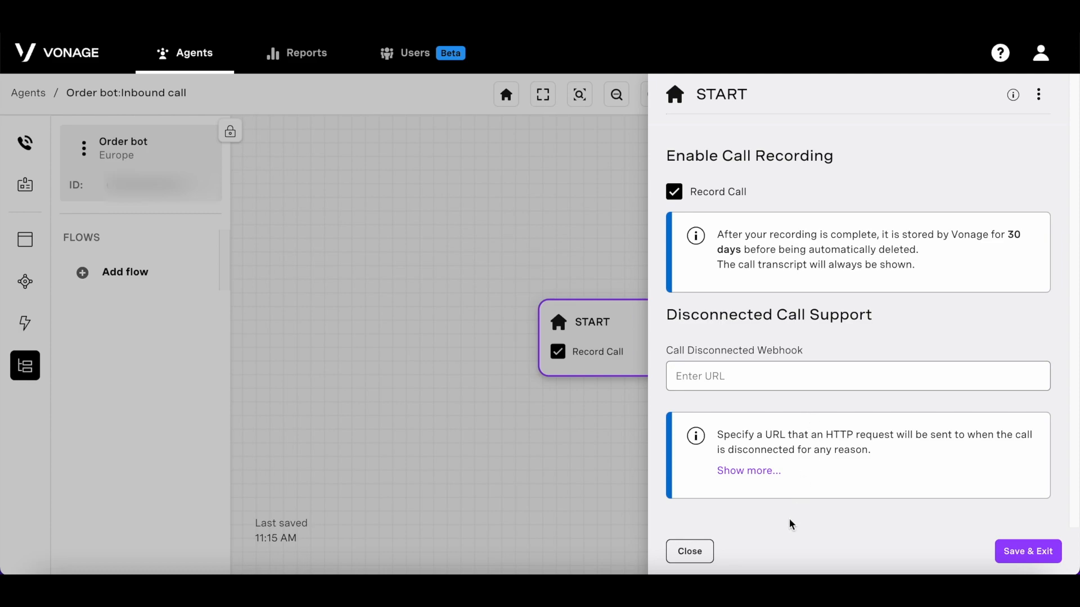
click(707, 551)
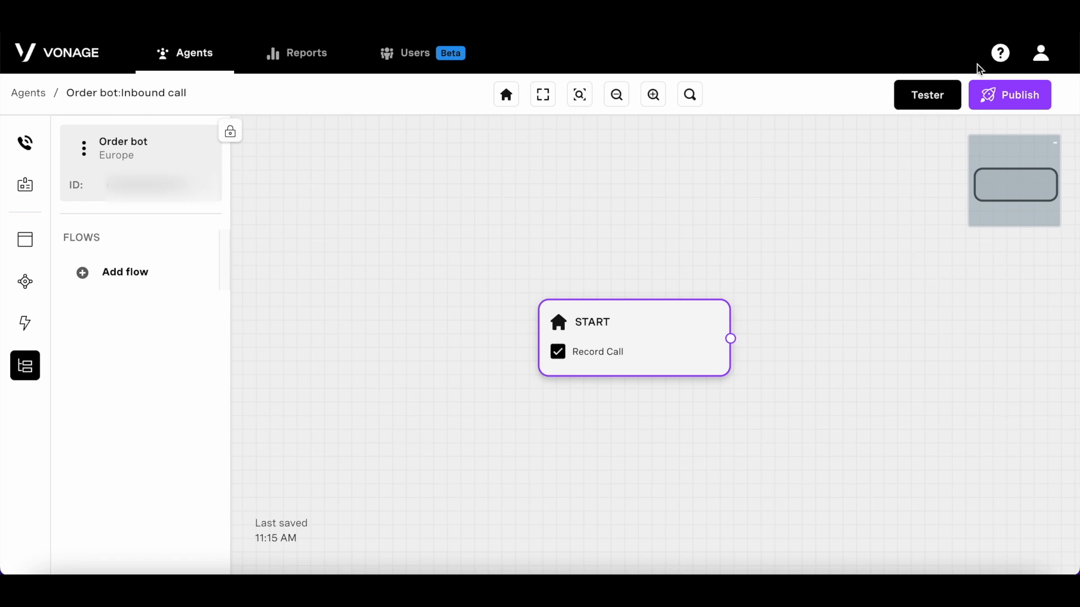
Step: View the Tester's initial parameters, then close the Tester and deselect START
click(945, 113)
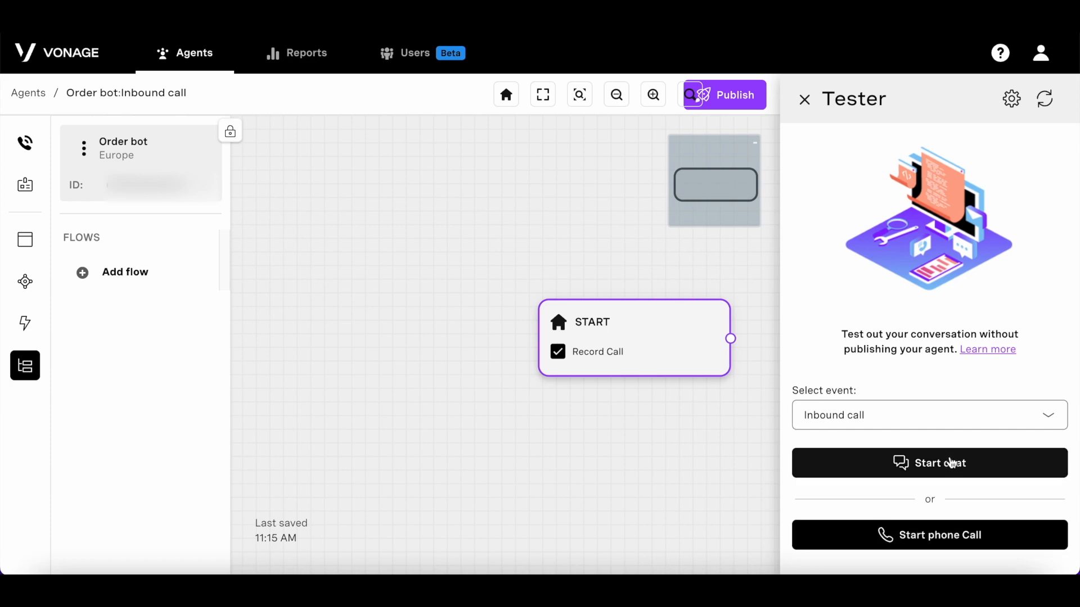
click(1009, 101)
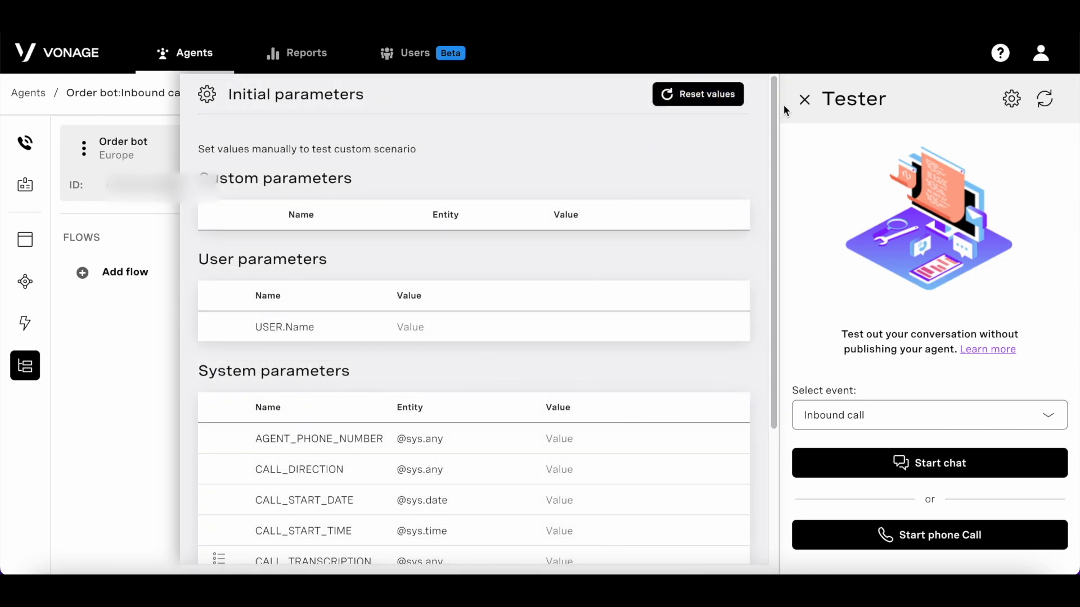
click(1011, 100)
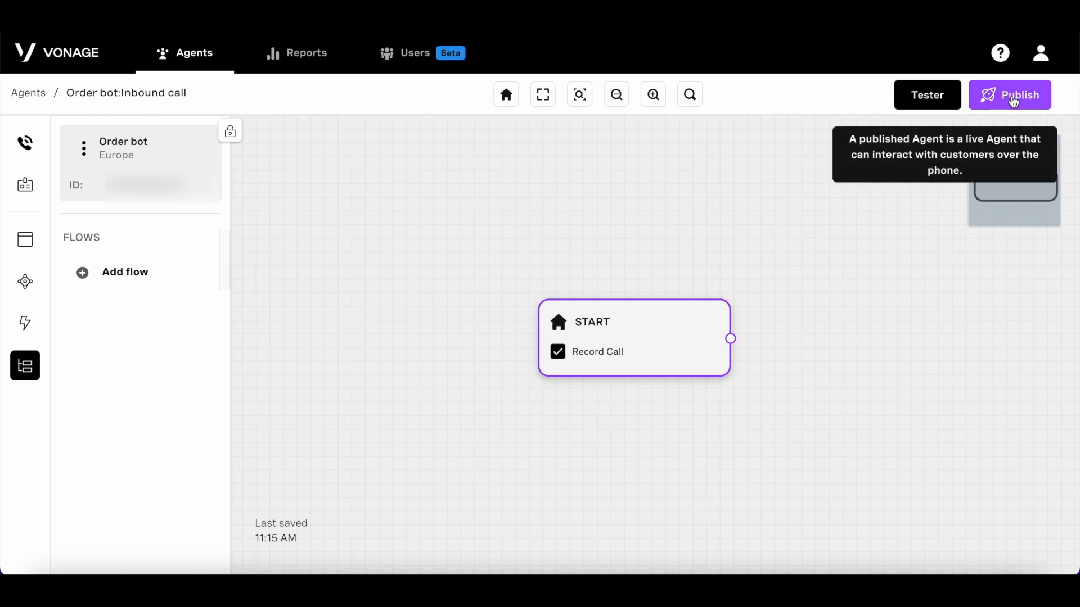
click(855, 376)
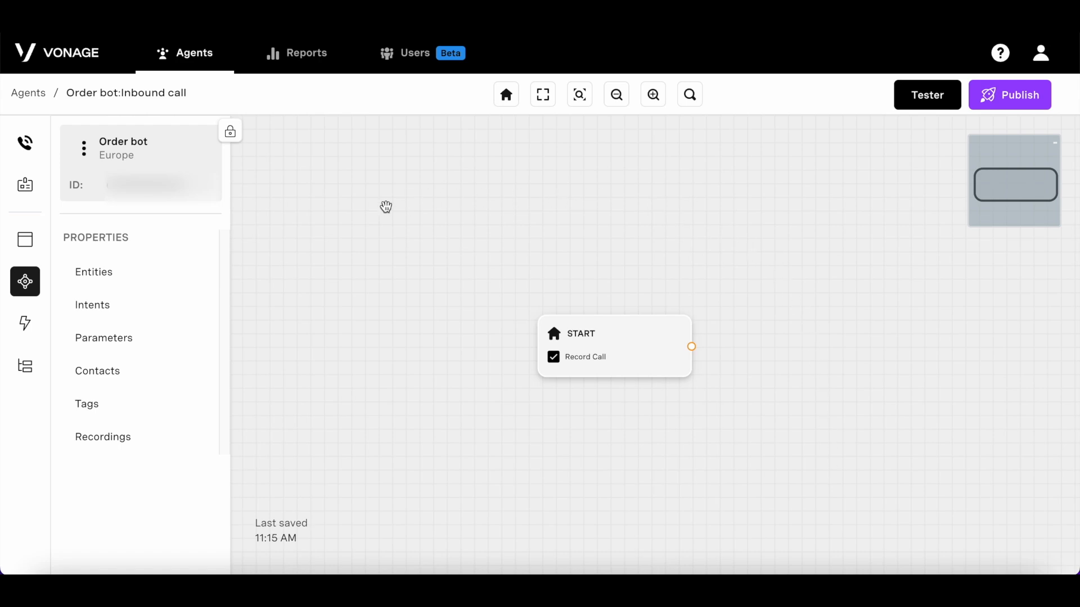
Step: Drop a Speak node right of START and nudge Speak 1 closer to it
click(25, 246)
drag(158, 372, 892, 368)
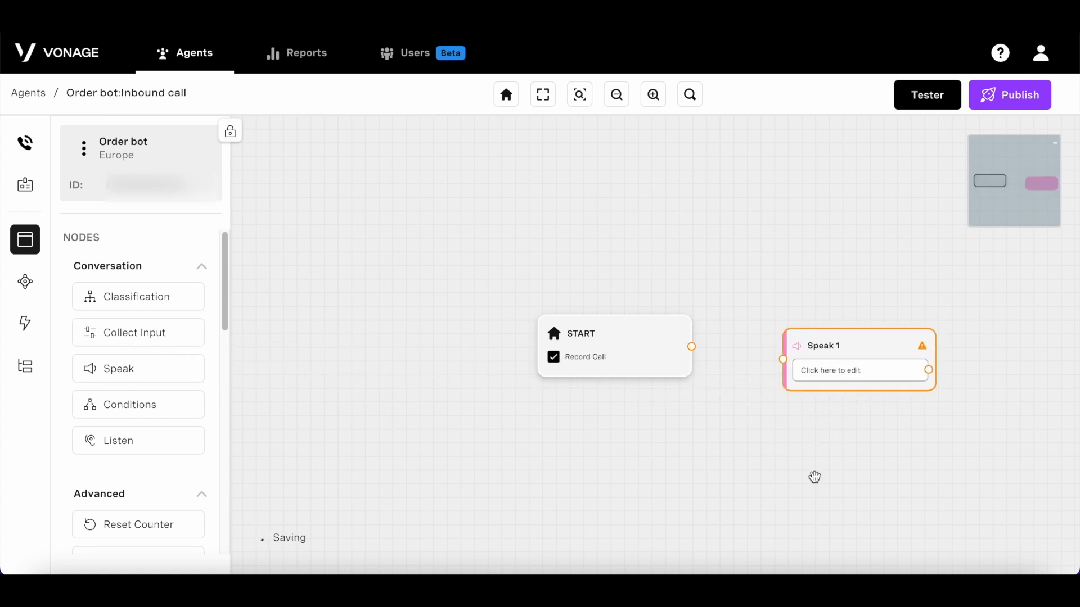
drag(815, 477, 557, 550)
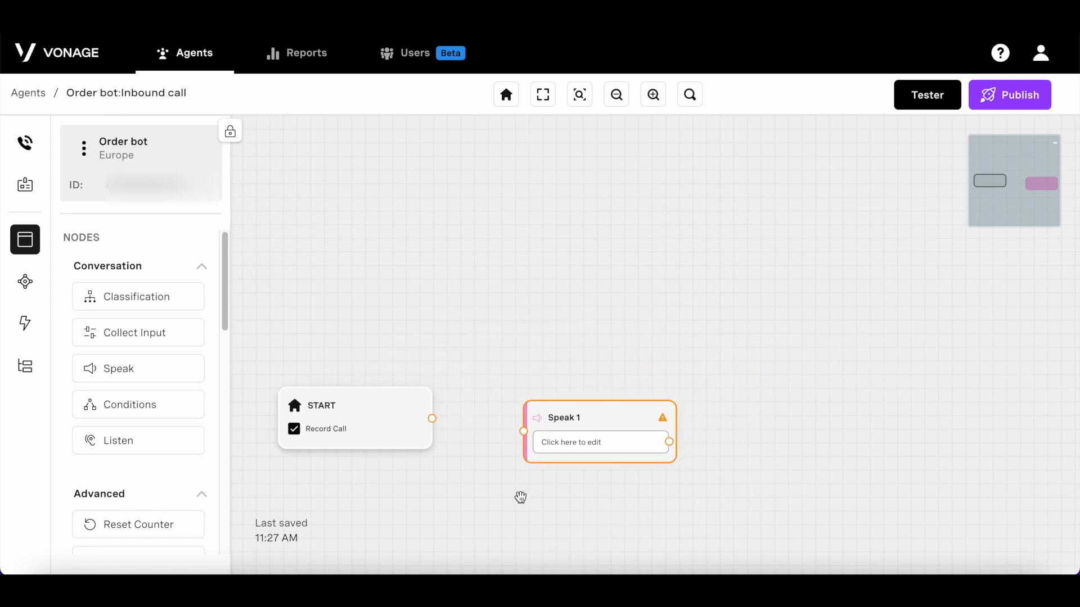
drag(574, 457, 550, 445)
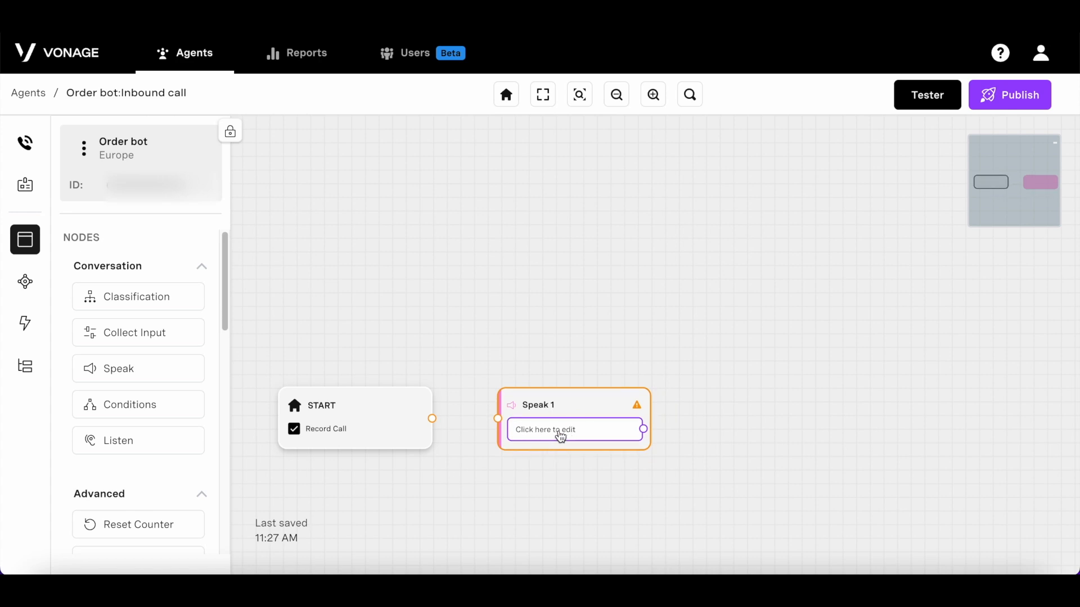
click(560, 437)
Step: Give Speak 1 the line 'Welcome to Vonage shipping!', preview it, and save
click(719, 288)
text(We)
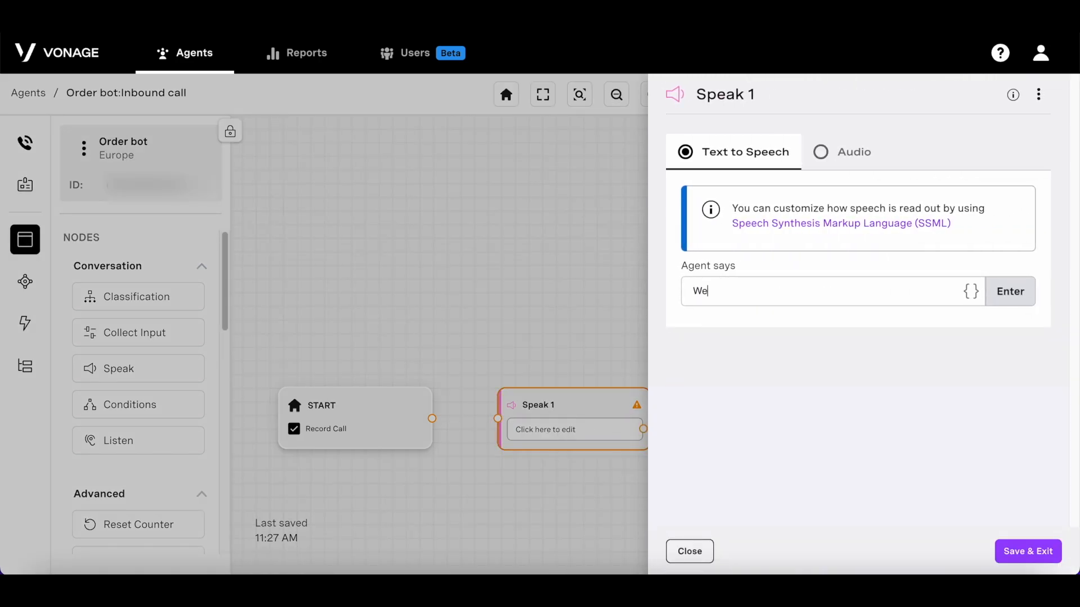
text(lcome to Vonage shipping!)
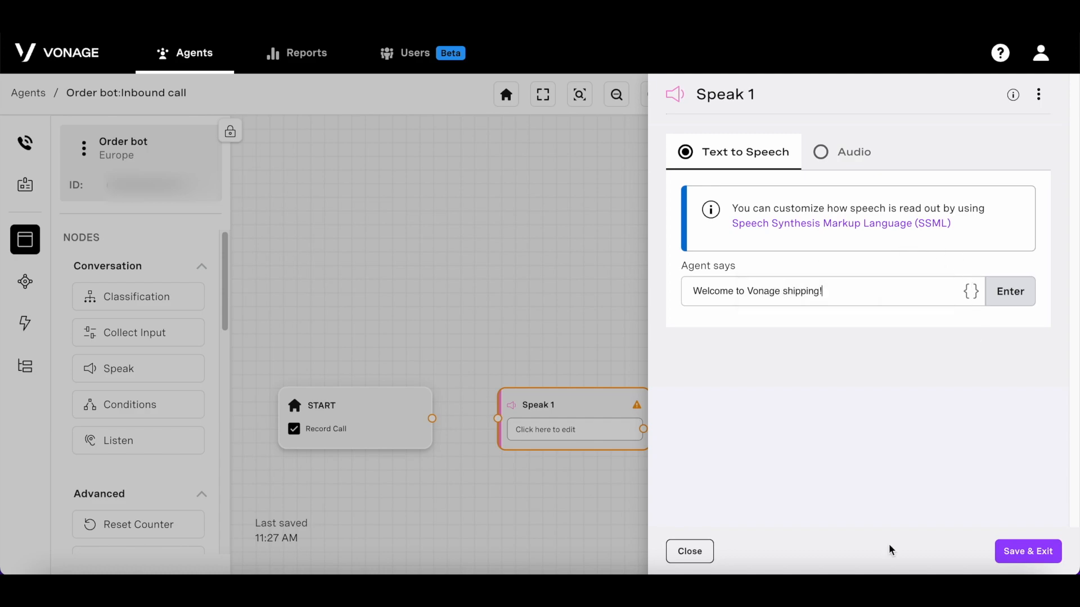
click(1015, 295)
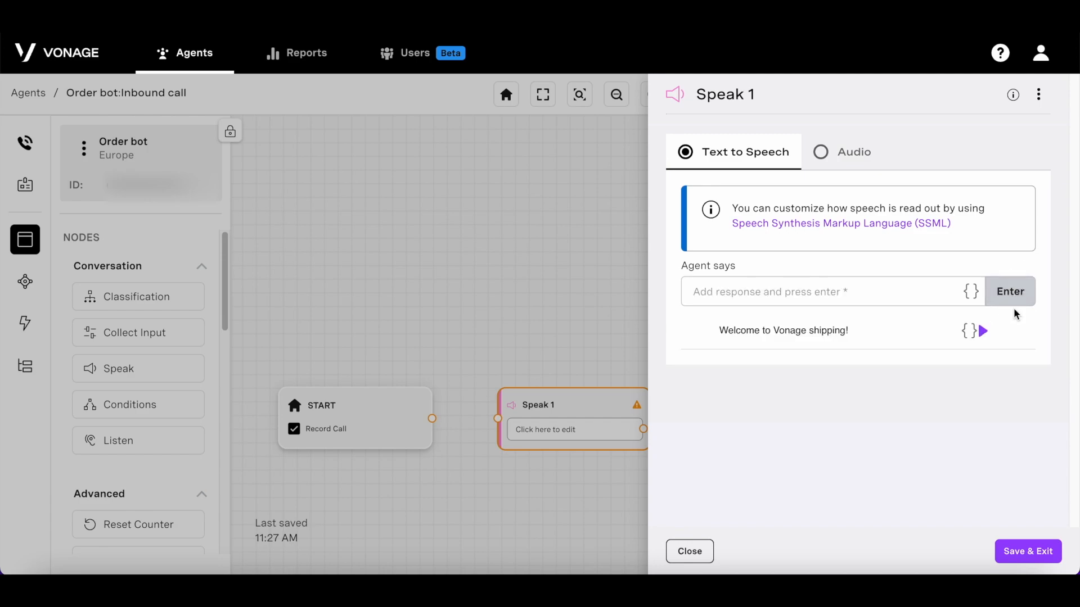
click(983, 333)
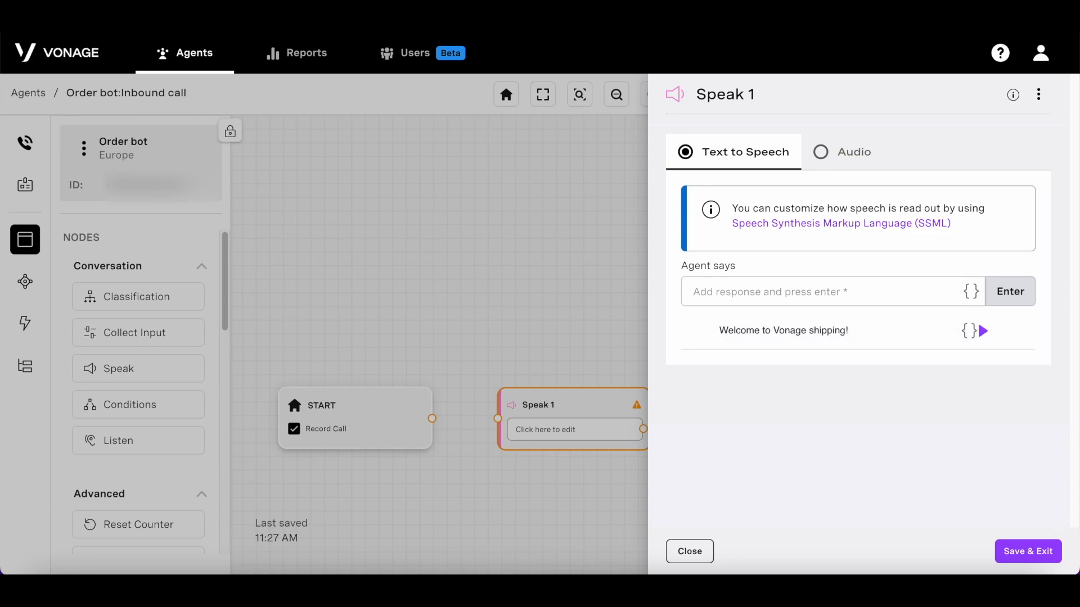
click(1034, 549)
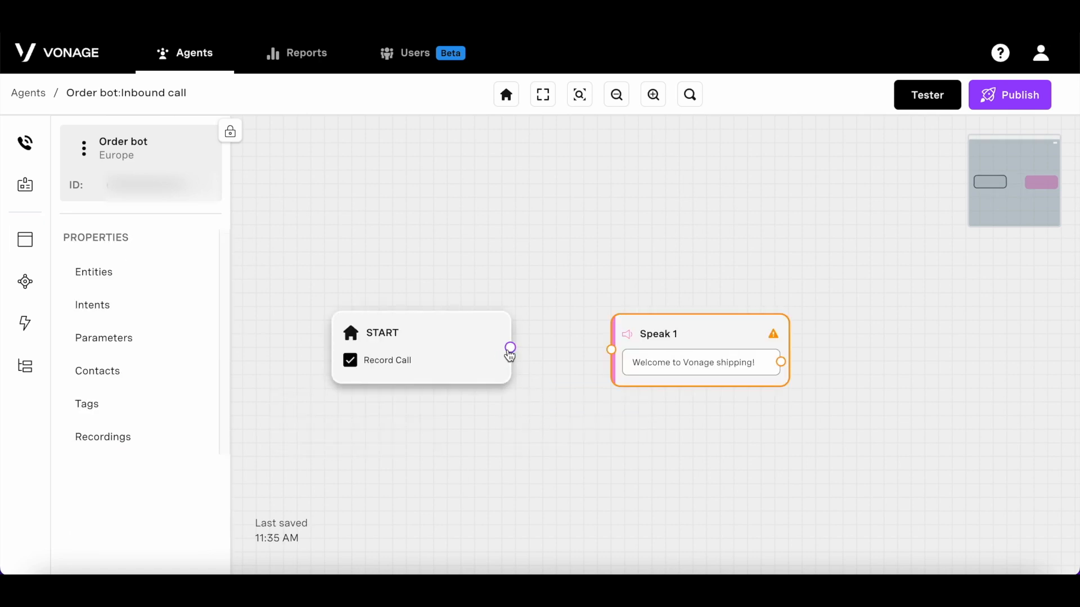
Step: Connect START's output to Speak 1
click(510, 349)
drag(510, 351, 612, 350)
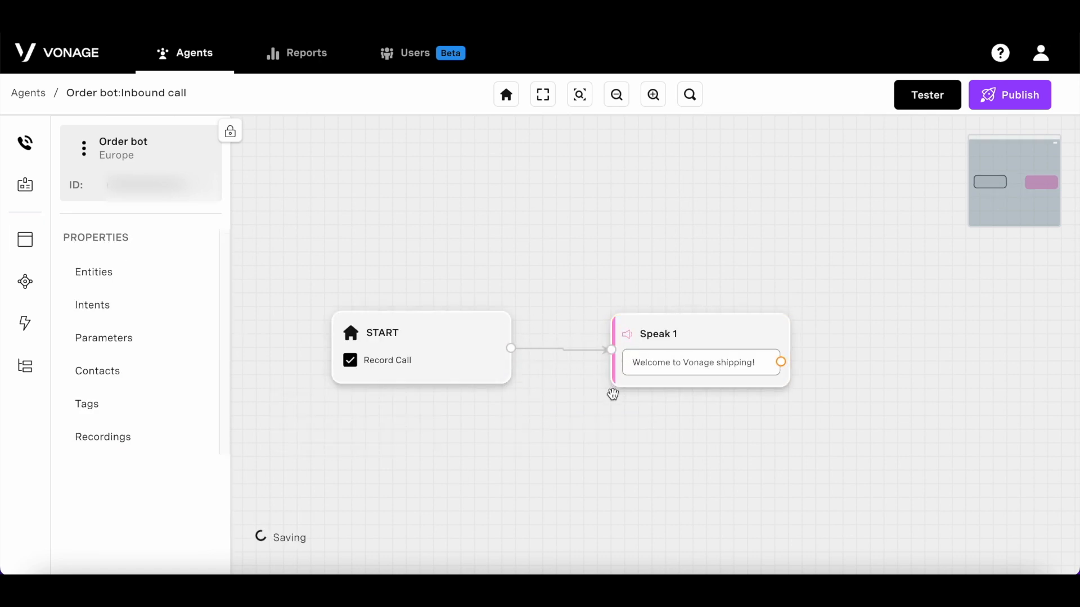
drag(657, 453, 564, 436)
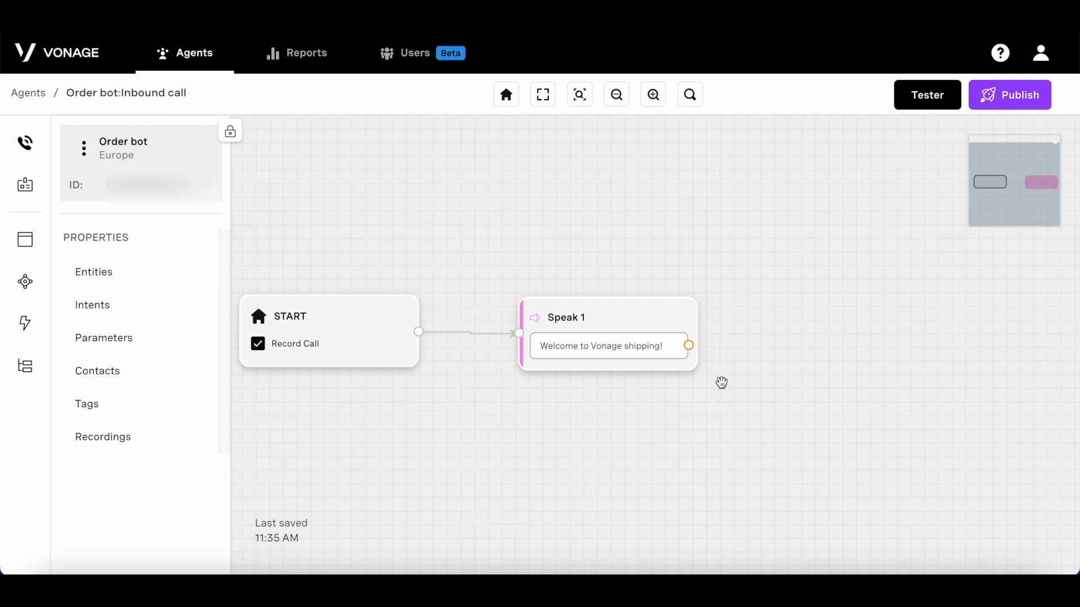
Step: Add a Collect Input node and position Collect Input 1 right of Speak 1
click(25, 242)
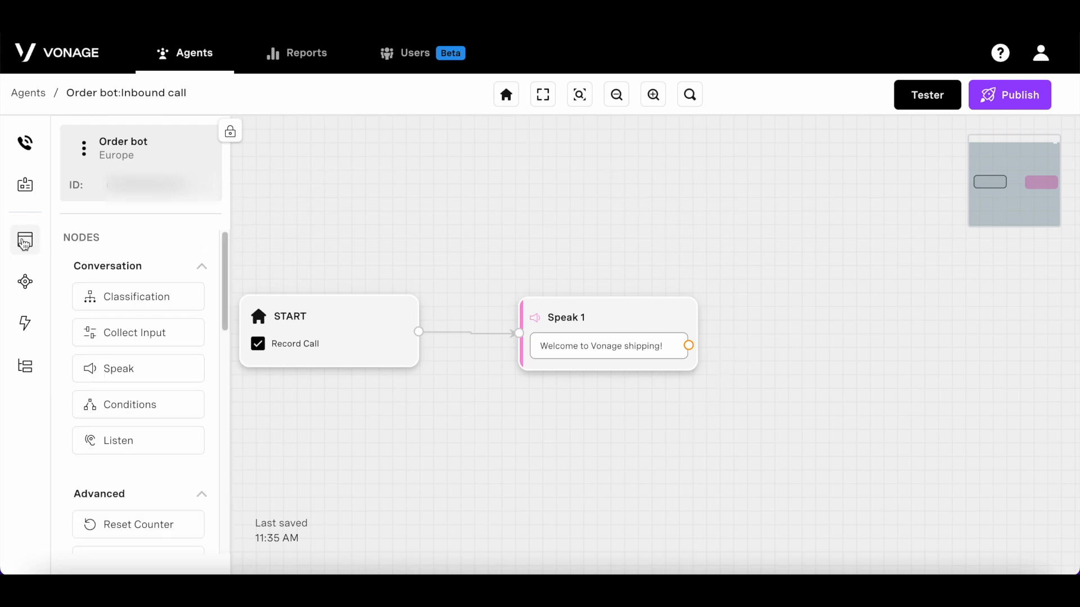
drag(150, 337, 873, 345)
drag(713, 503, 537, 525)
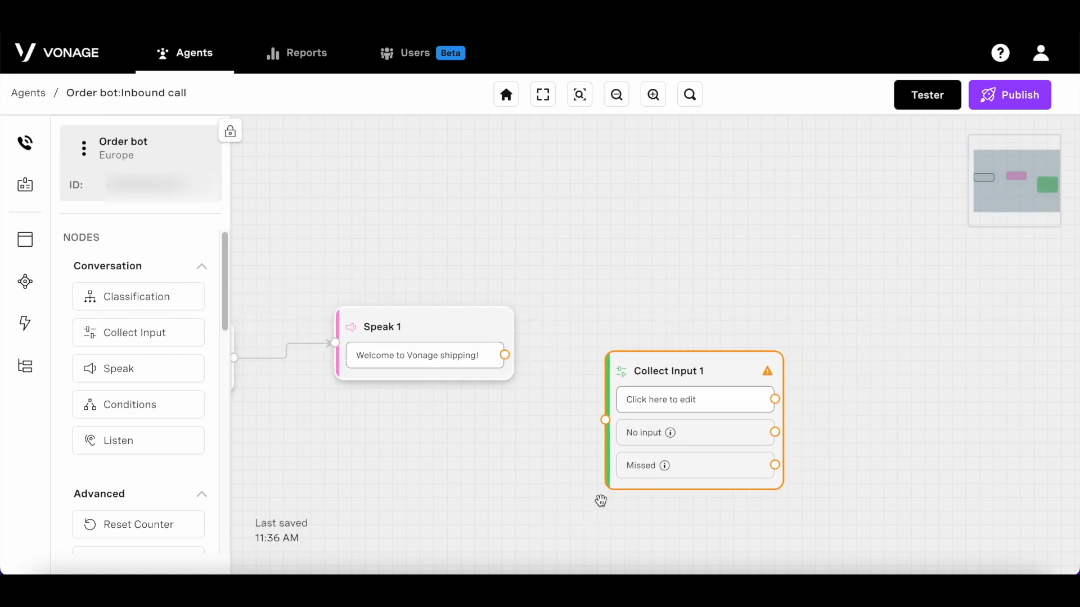
drag(697, 466, 682, 407)
Step: Create a new custom parameter named TOPIC from Collect Input 1's parameter settings
click(682, 407)
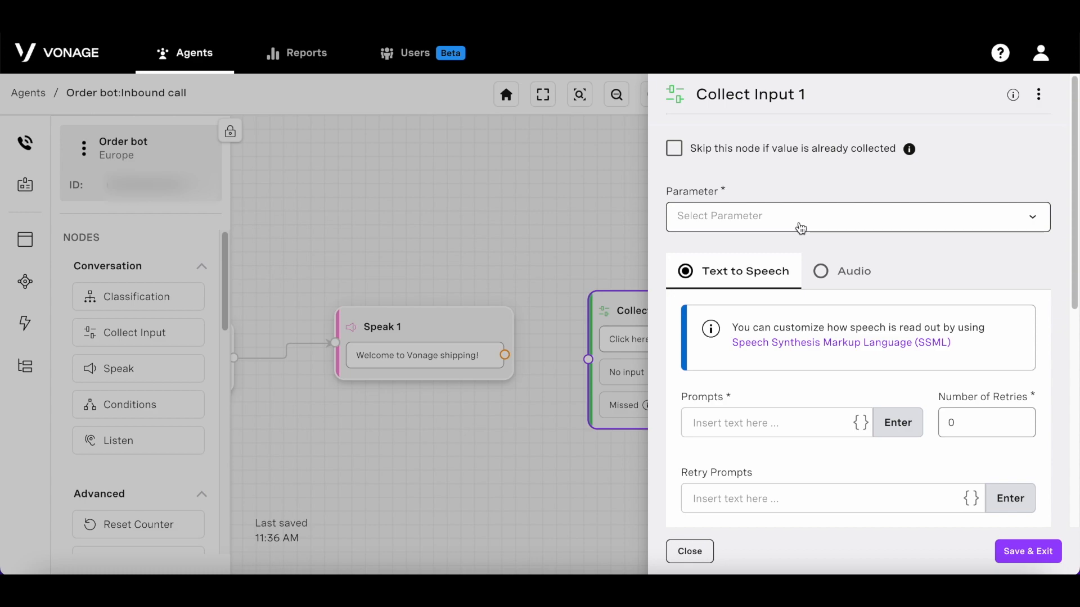
click(801, 228)
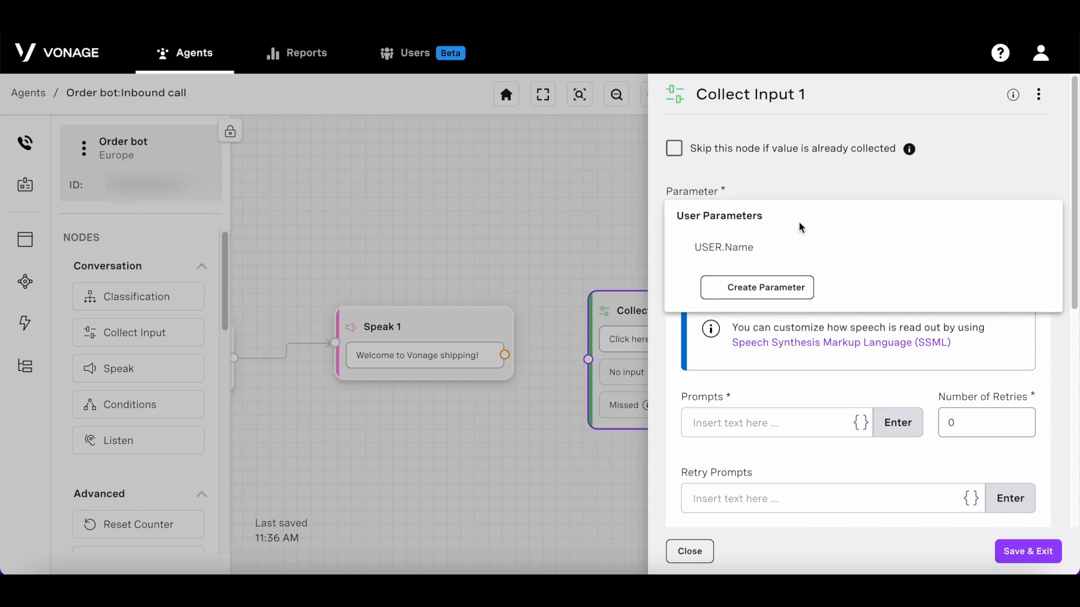
click(786, 291)
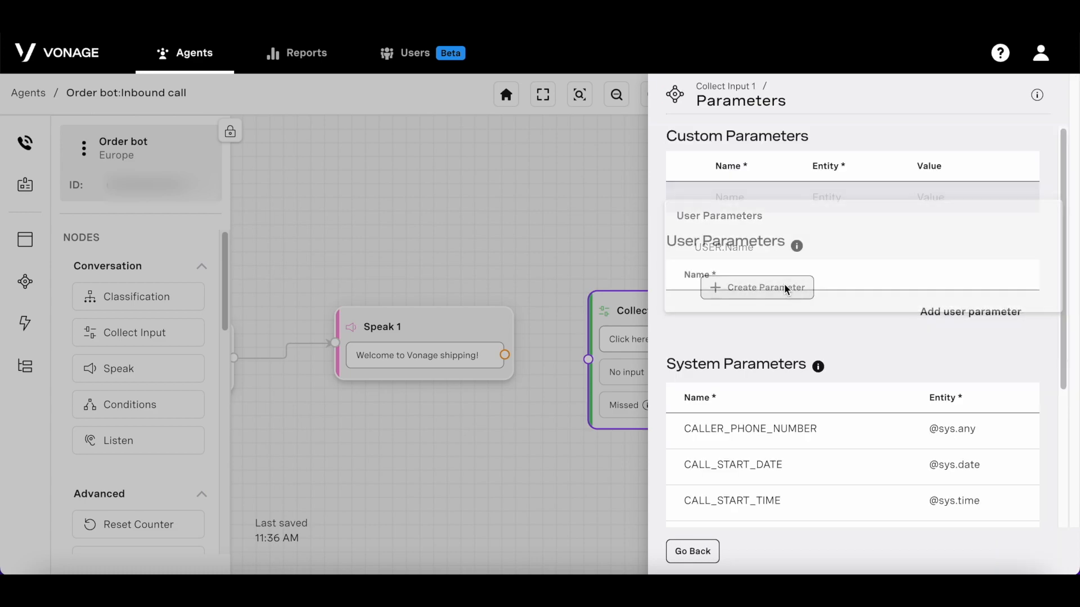
click(757, 197)
text(TOPIC)
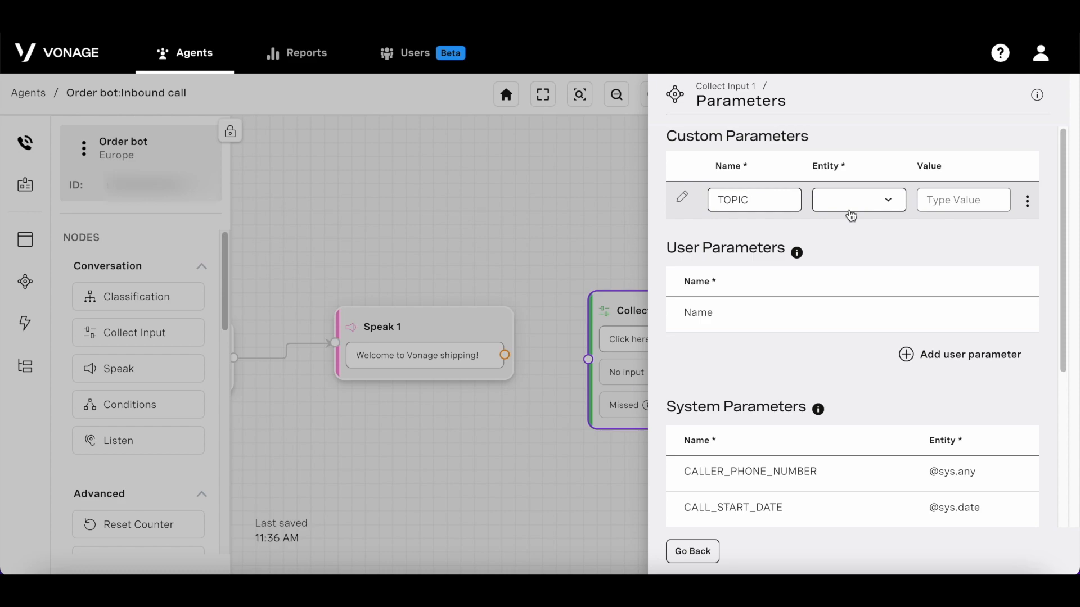
click(853, 204)
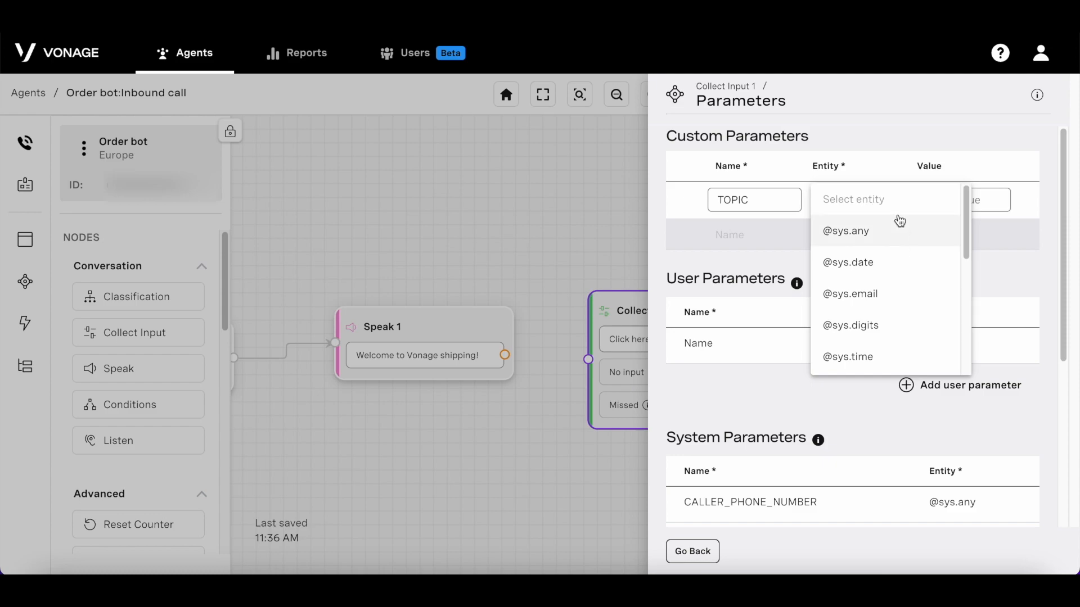
scroll(899, 252, down, 3)
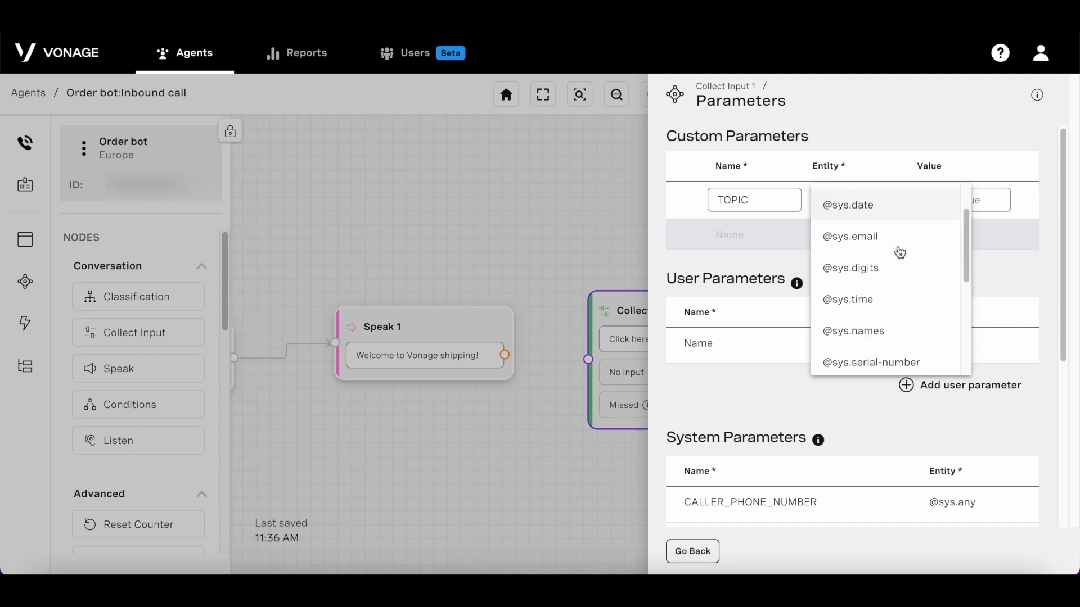
scroll(899, 253, down, 2)
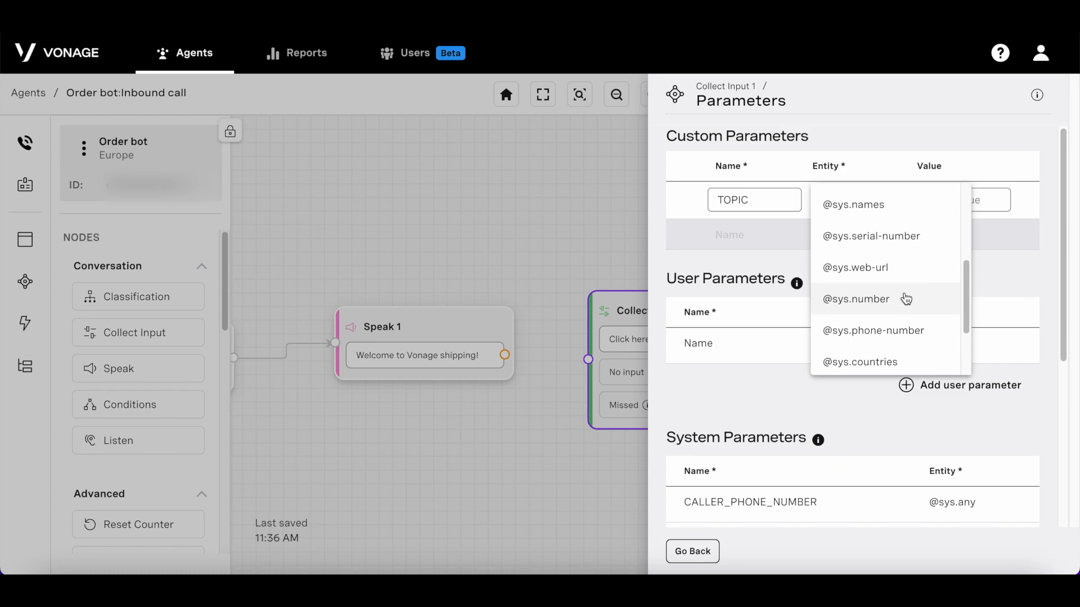
scroll(904, 297, up, 4)
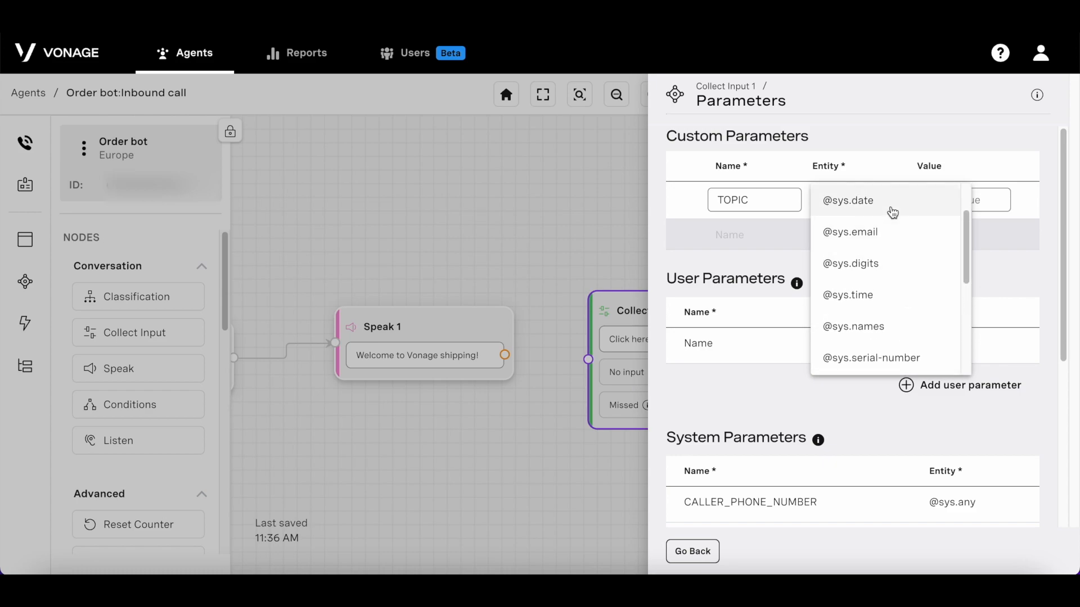
scroll(877, 208, up, 2)
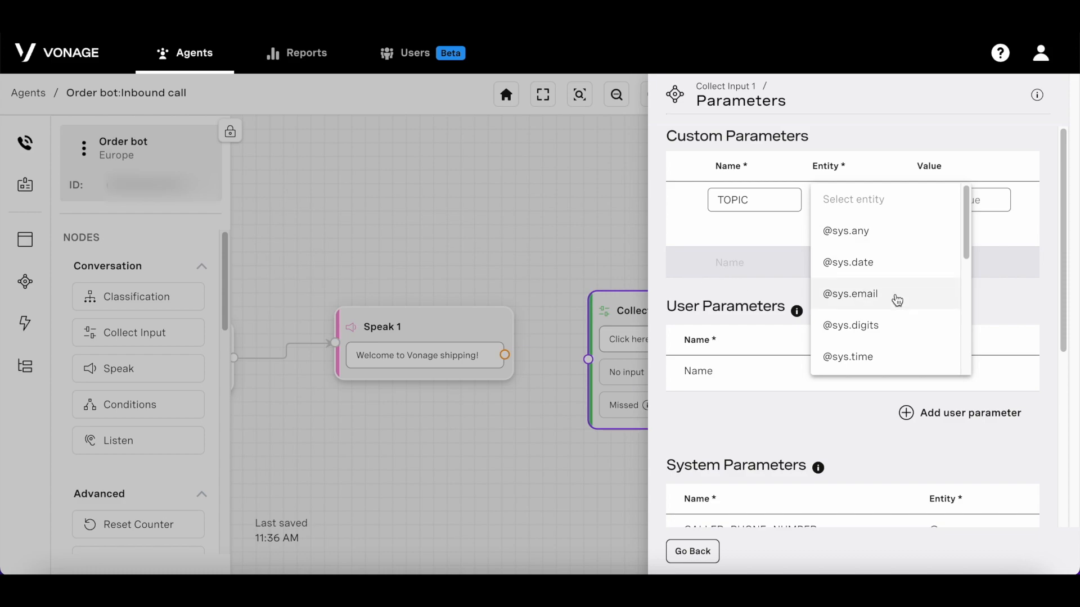
click(913, 241)
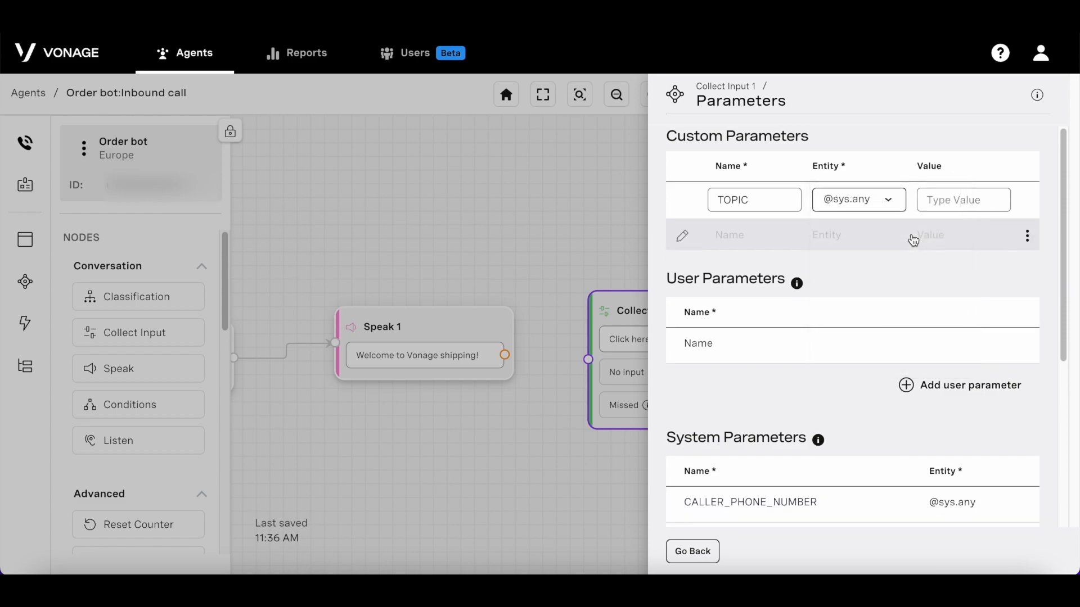
click(906, 273)
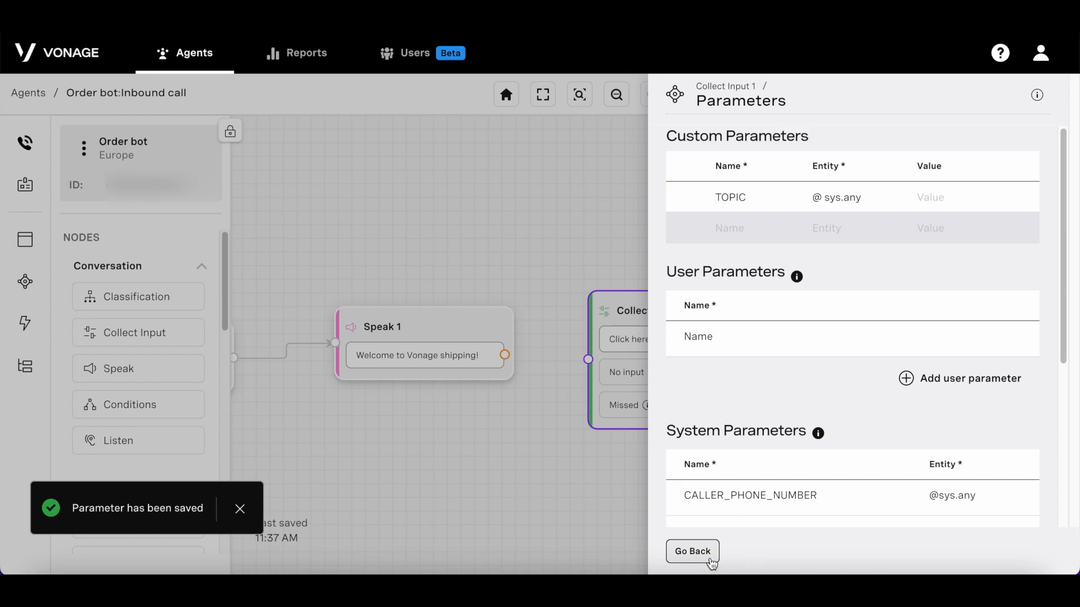
click(692, 551)
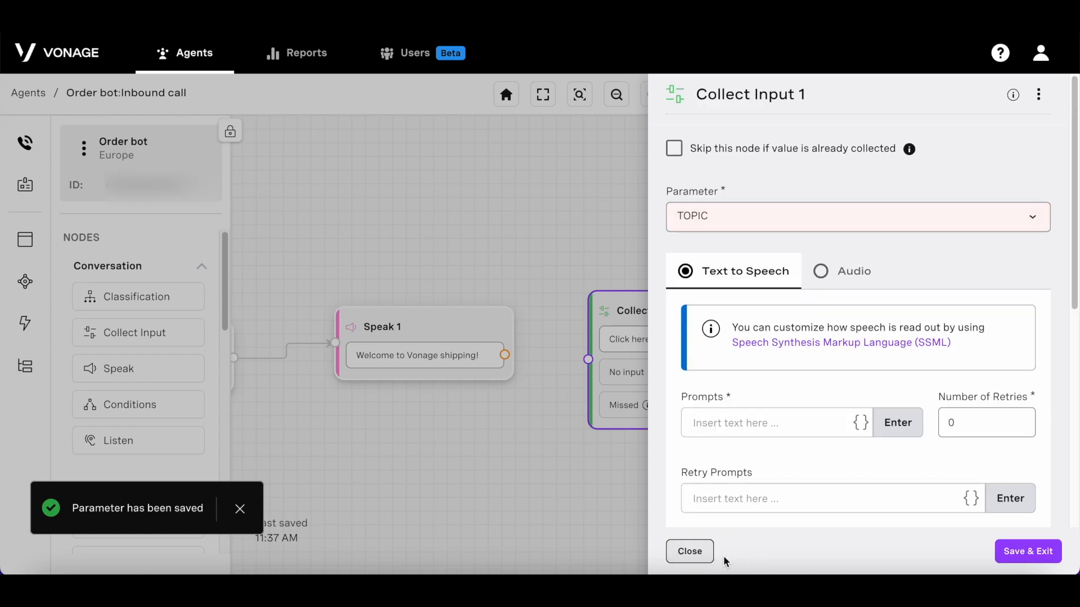
Step: Add a prompt offering to change delivery dates or order new items, then save Collect Input 1
click(758, 428)
text(I can help you manage your orders)
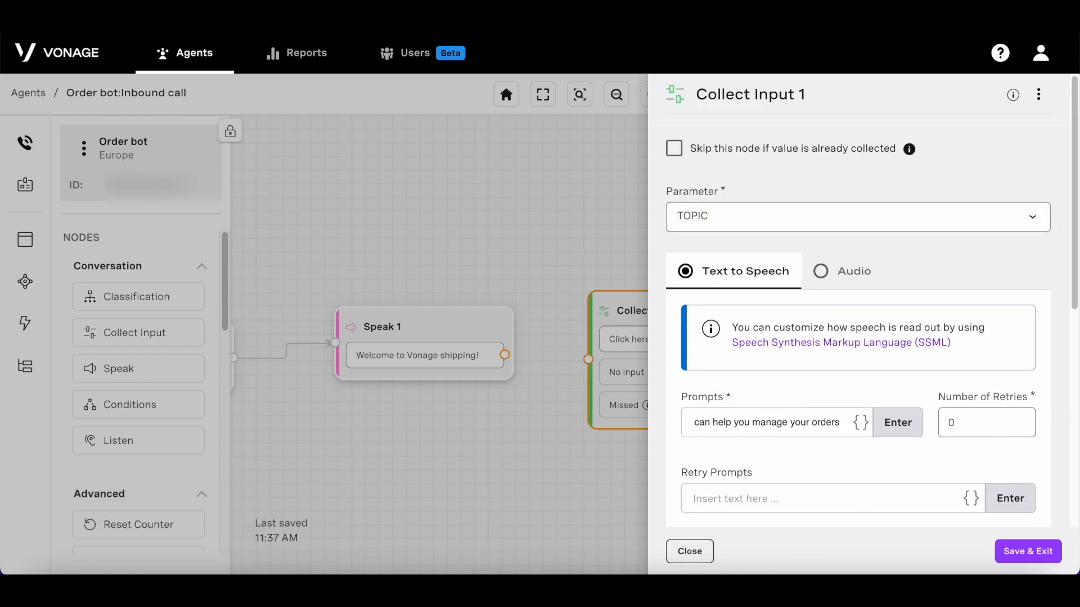
text( by changing delivery dates and ordering new item.)
text( What can I do for you today?)
key(Return)
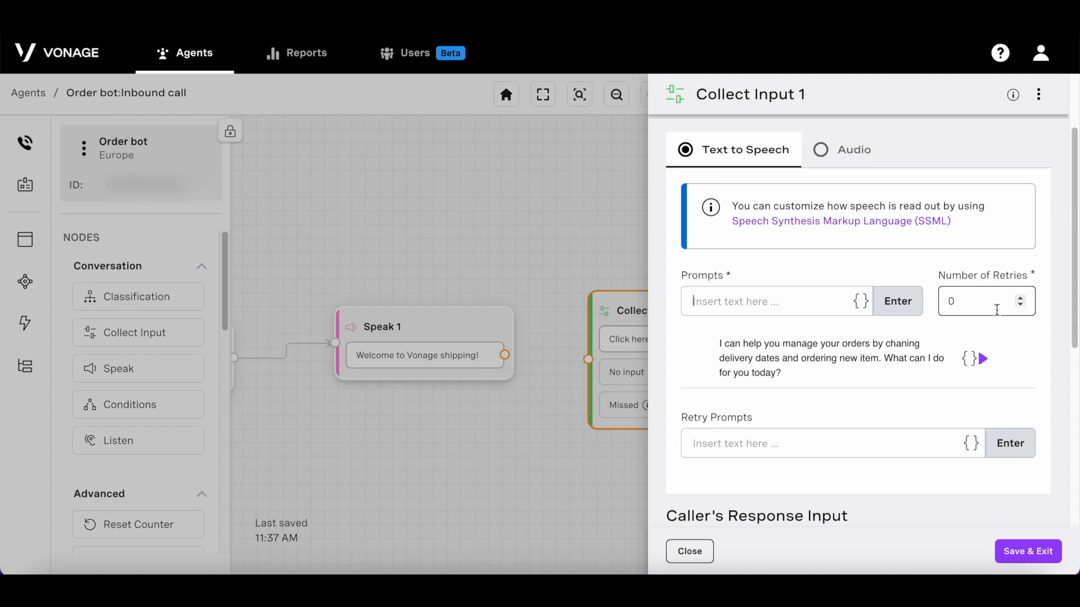
scroll(895, 355, down, 3)
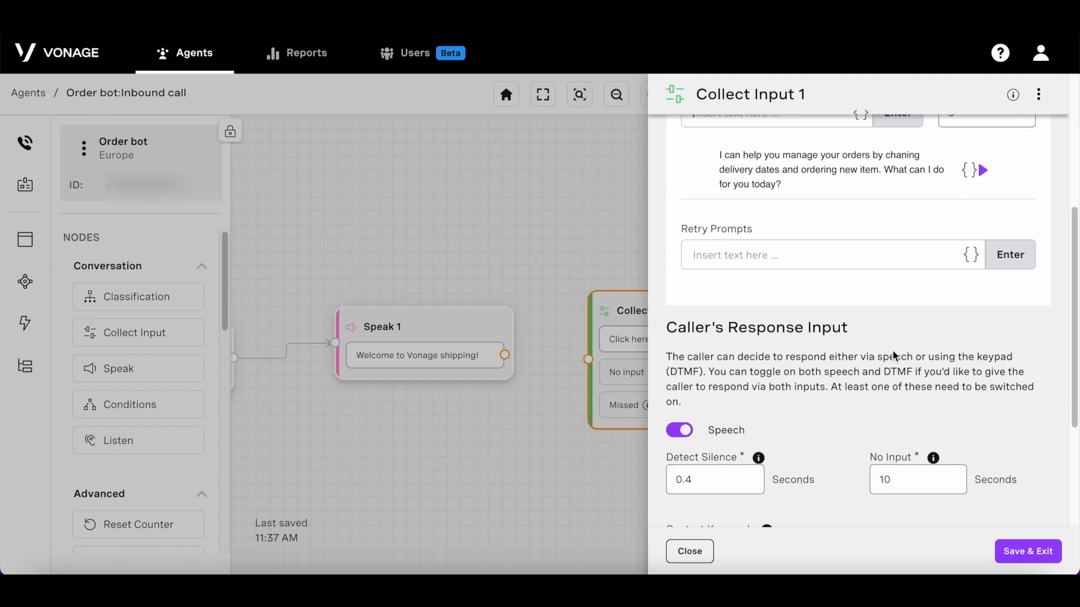
scroll(894, 356, down, 3)
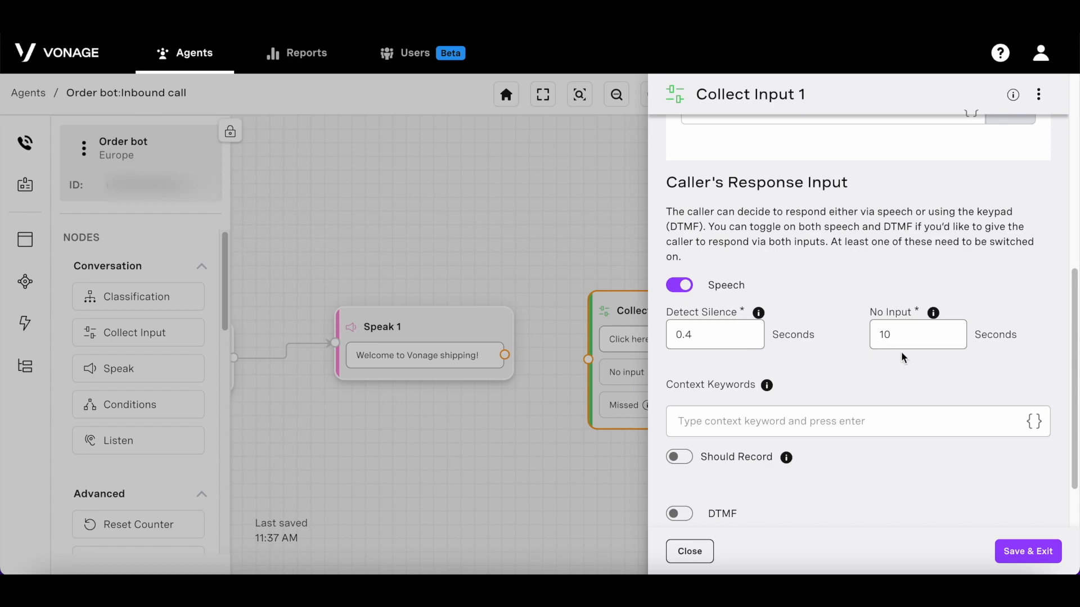
scroll(778, 371, down, 1)
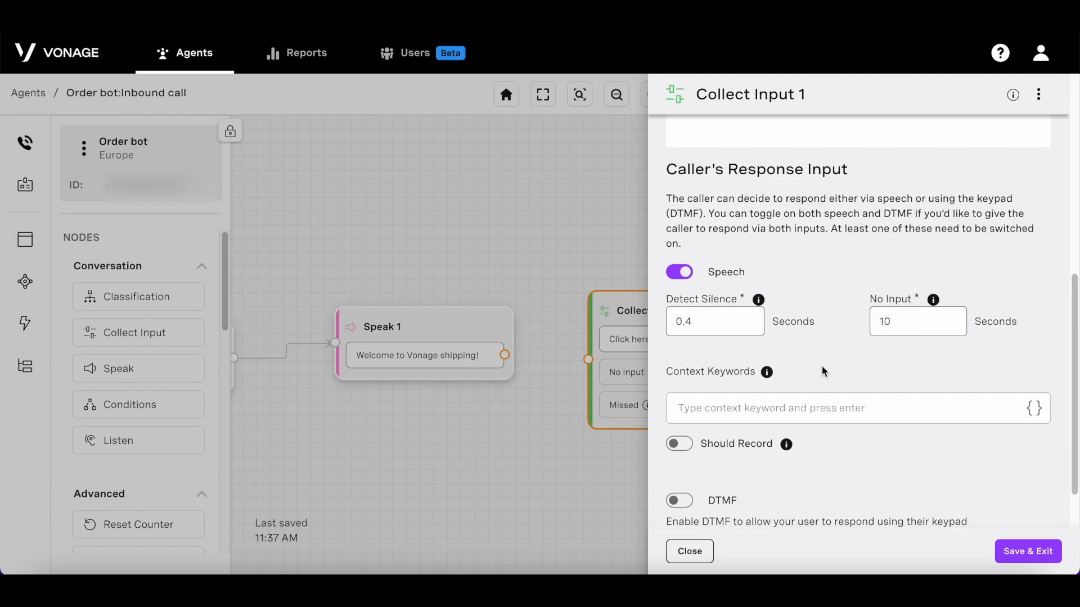
scroll(853, 414, down, 3)
scroll(853, 415, down, 3)
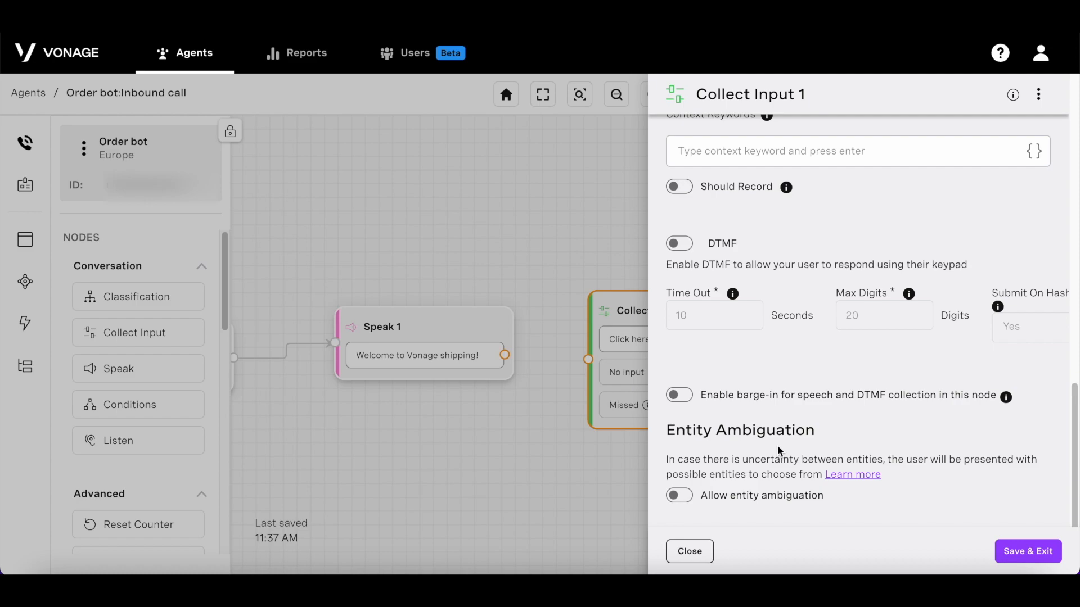
scroll(943, 440, up, 10)
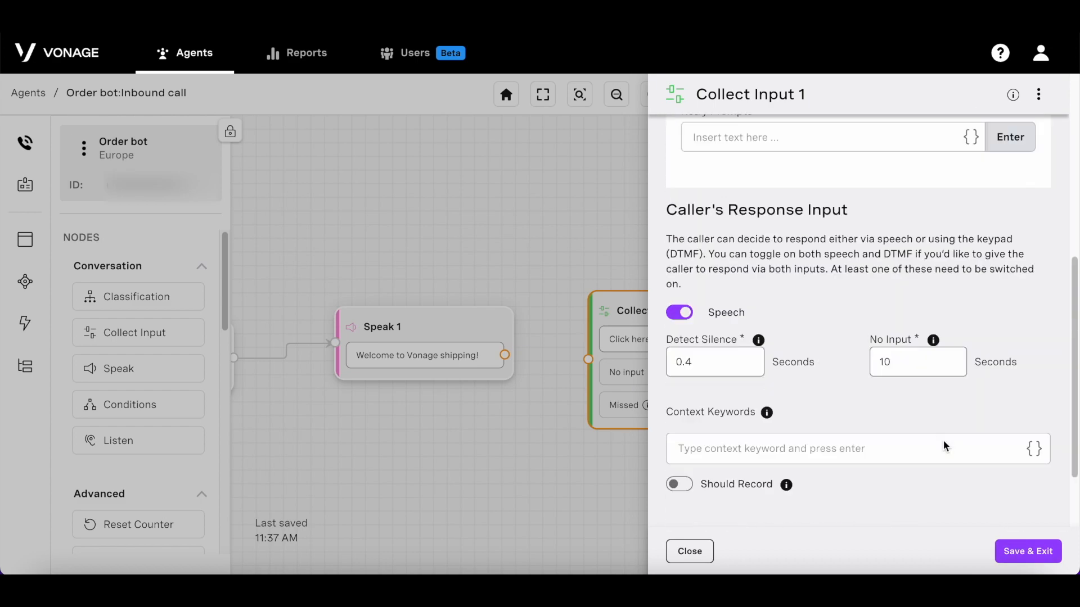
scroll(944, 440, up, 3)
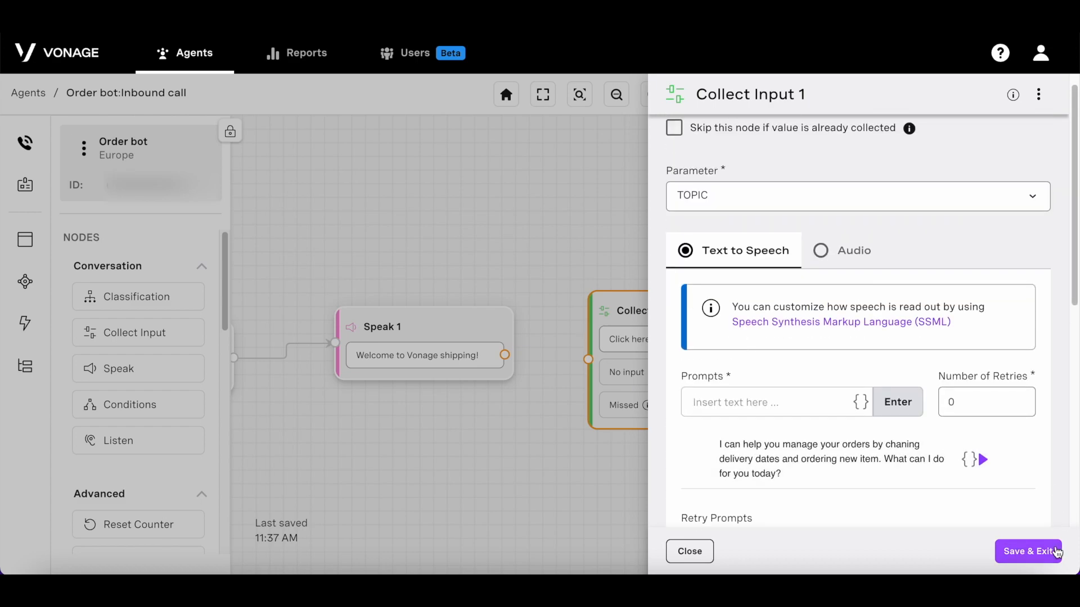
click(1058, 551)
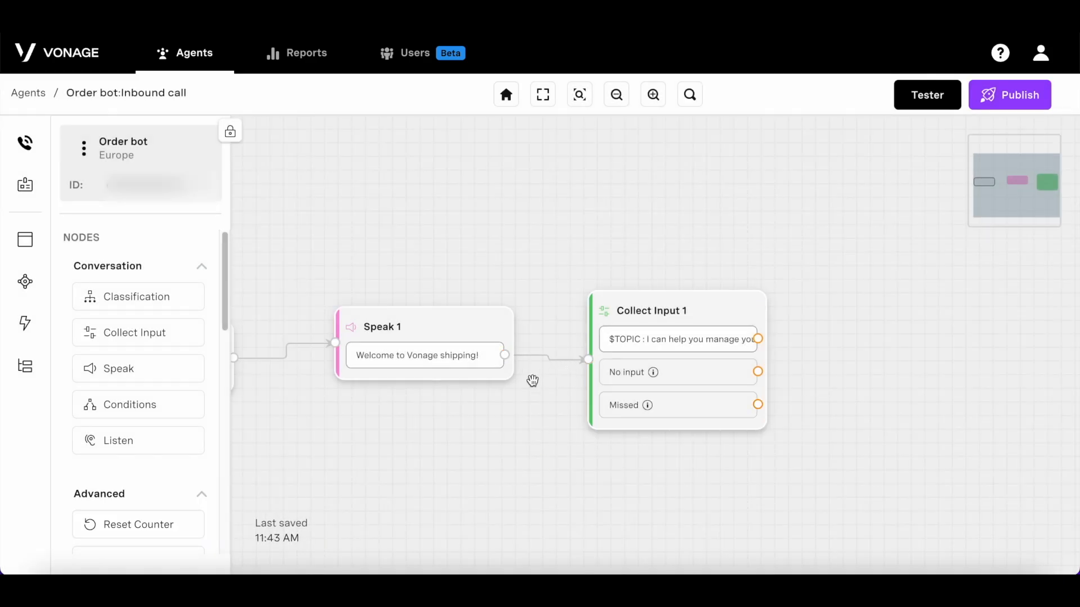
drag(171, 441, 736, 197)
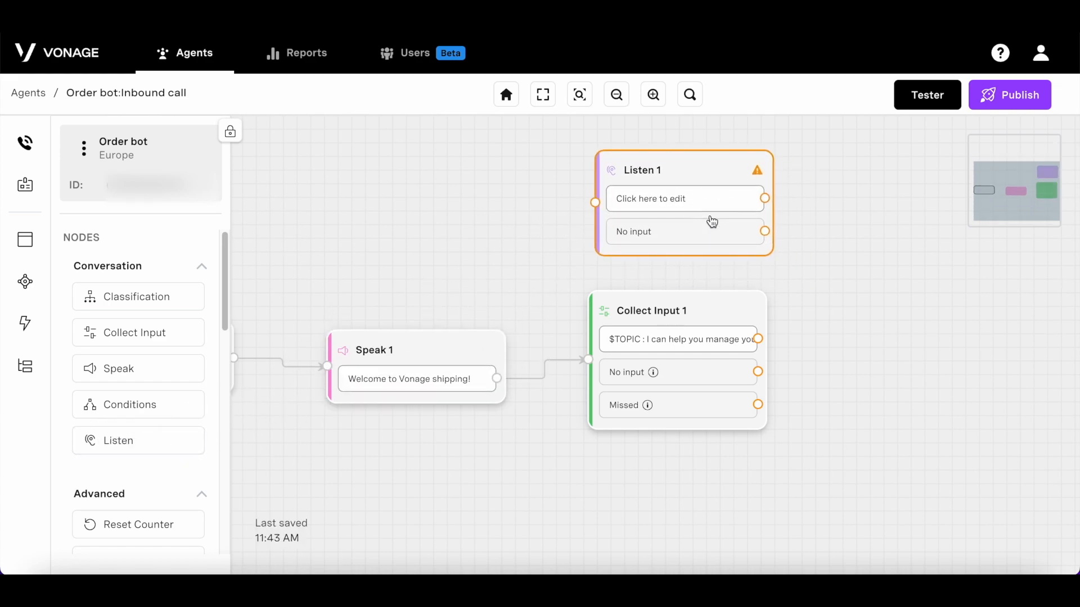
click(709, 218)
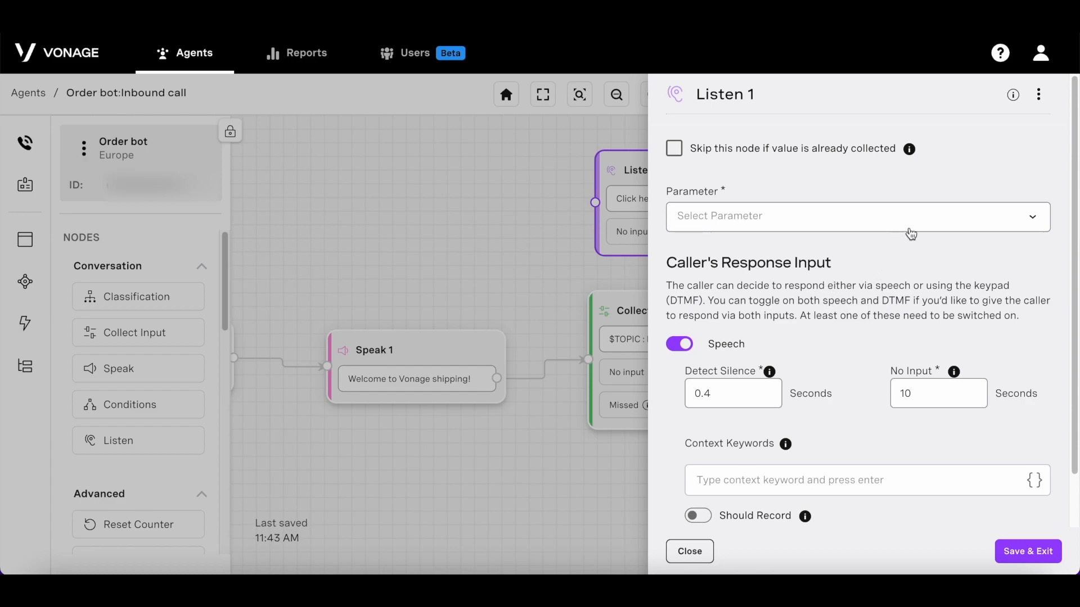
click(877, 222)
click(892, 215)
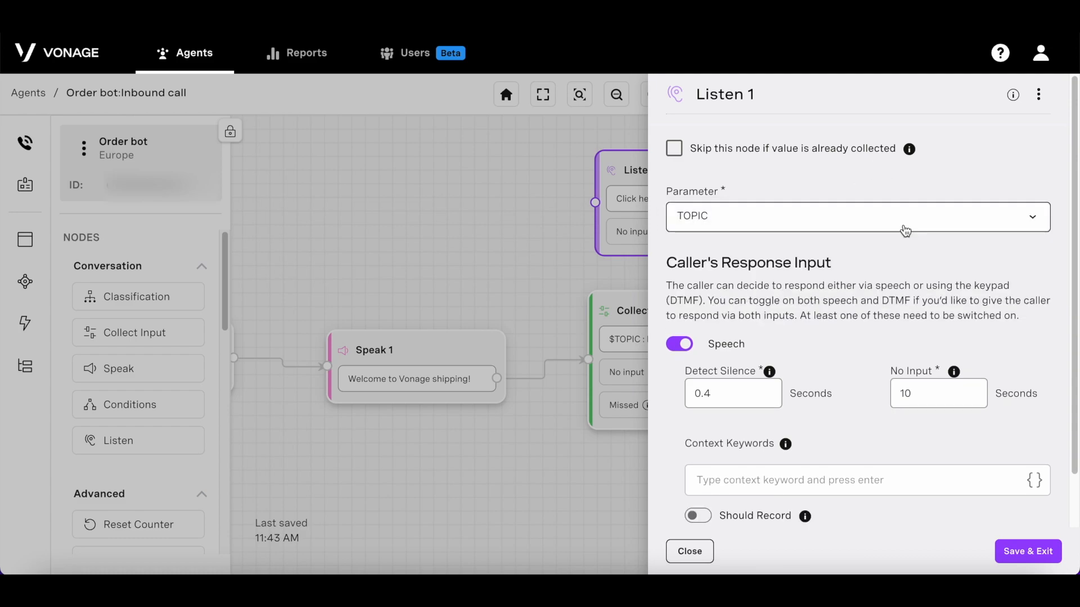
scroll(725, 338, down, 1)
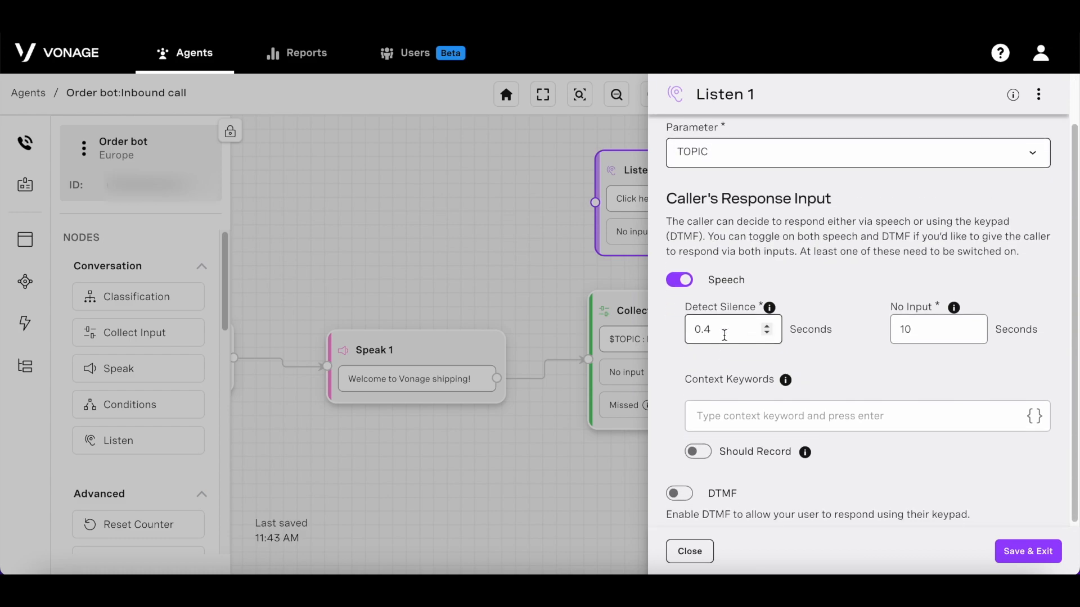
scroll(725, 336, down, 1)
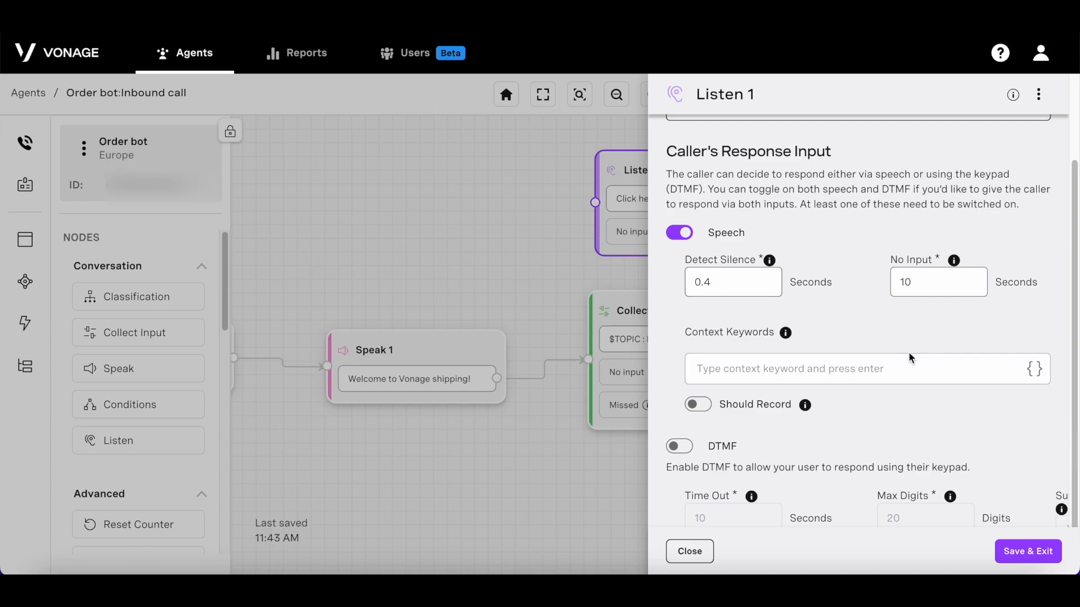
scroll(894, 364, down, 1)
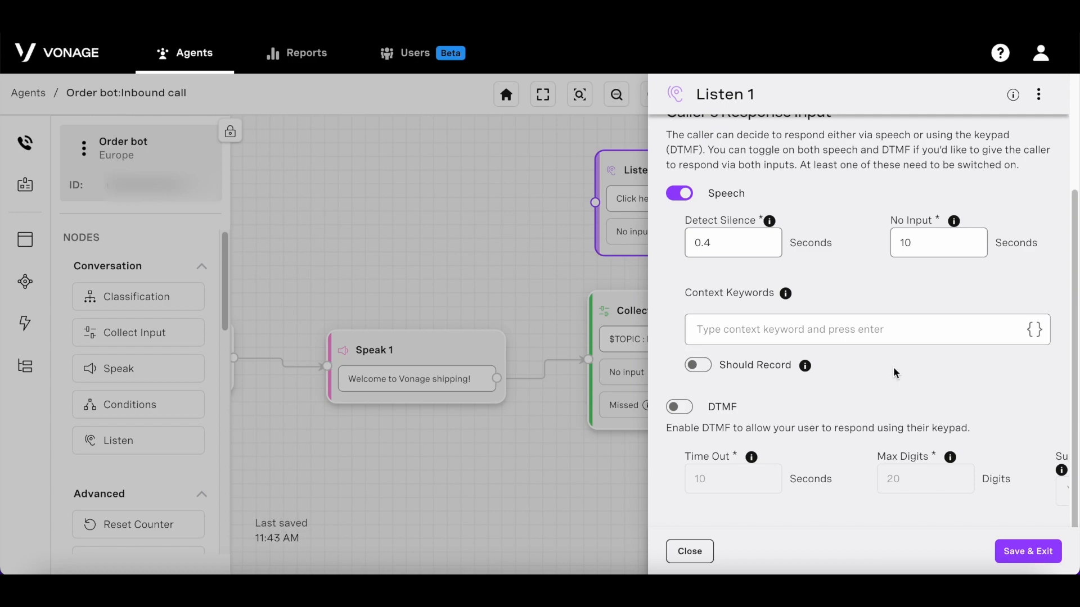
click(689, 551)
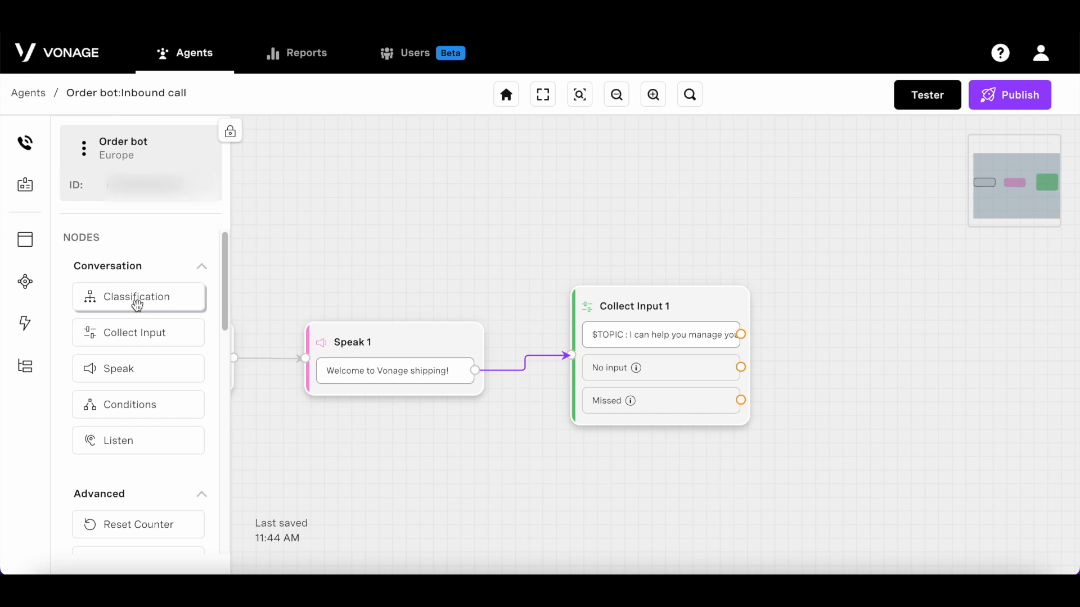
Step: Place a Classification 1 node right of Collect Input 1 and switch to the agent's Properties
drag(137, 306, 916, 360)
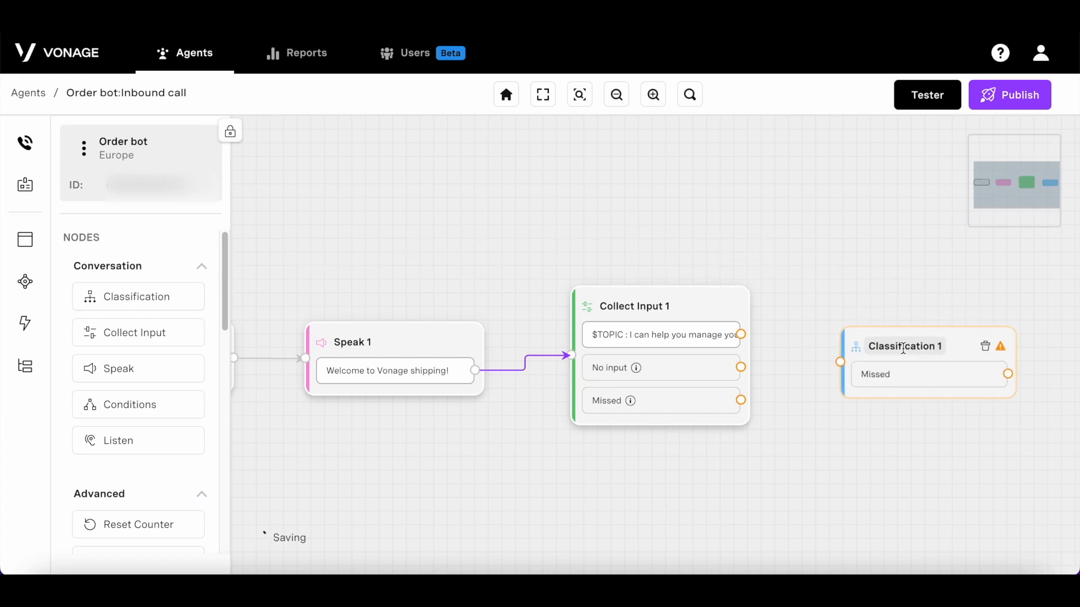
click(932, 378)
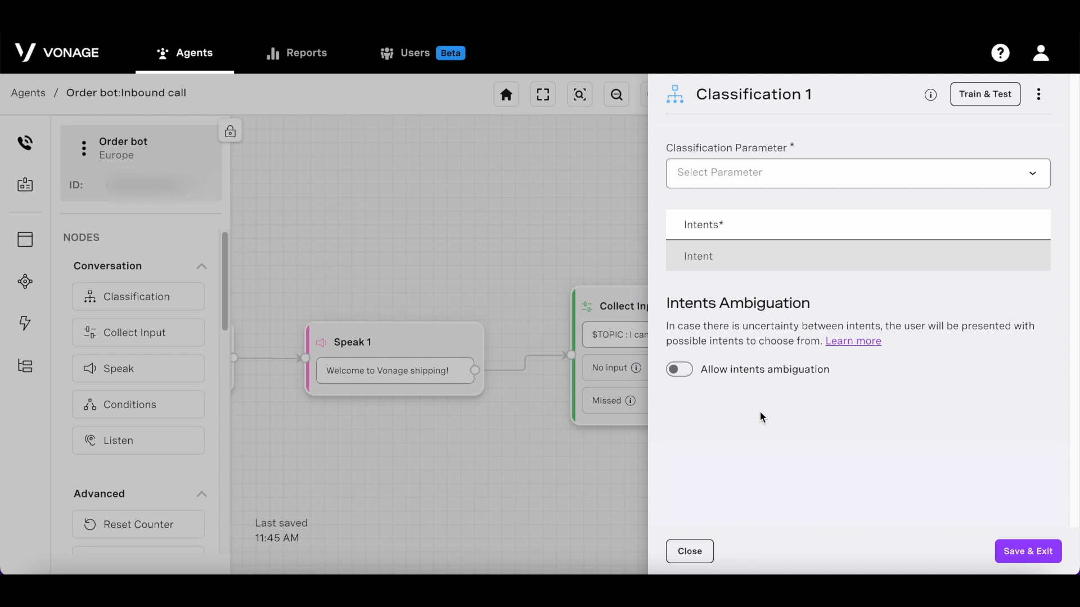
click(693, 551)
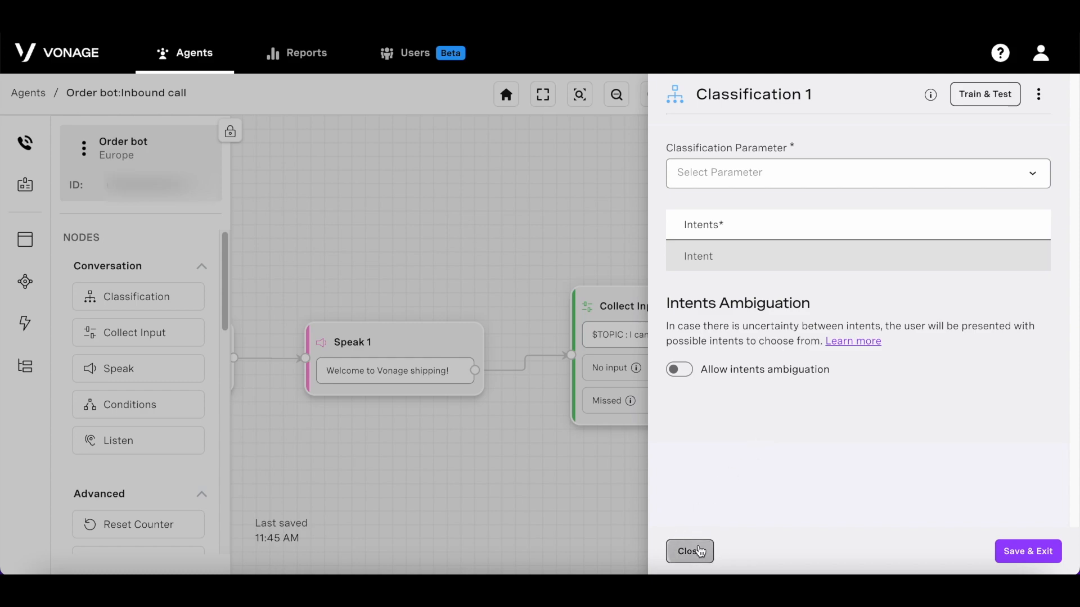
click(23, 286)
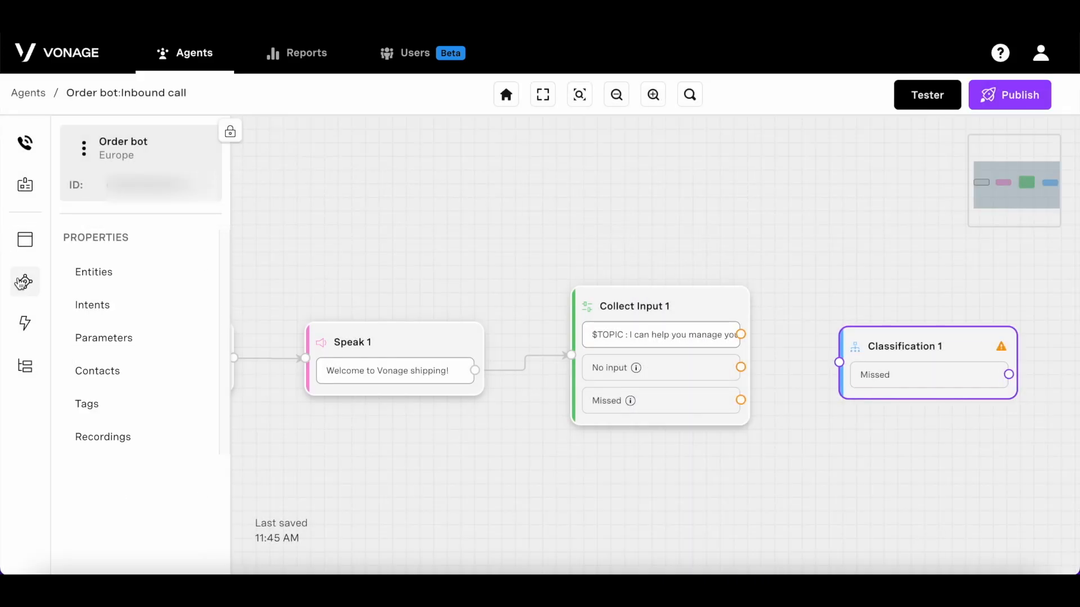
Step: Create a new intent and name it New Orders
click(128, 313)
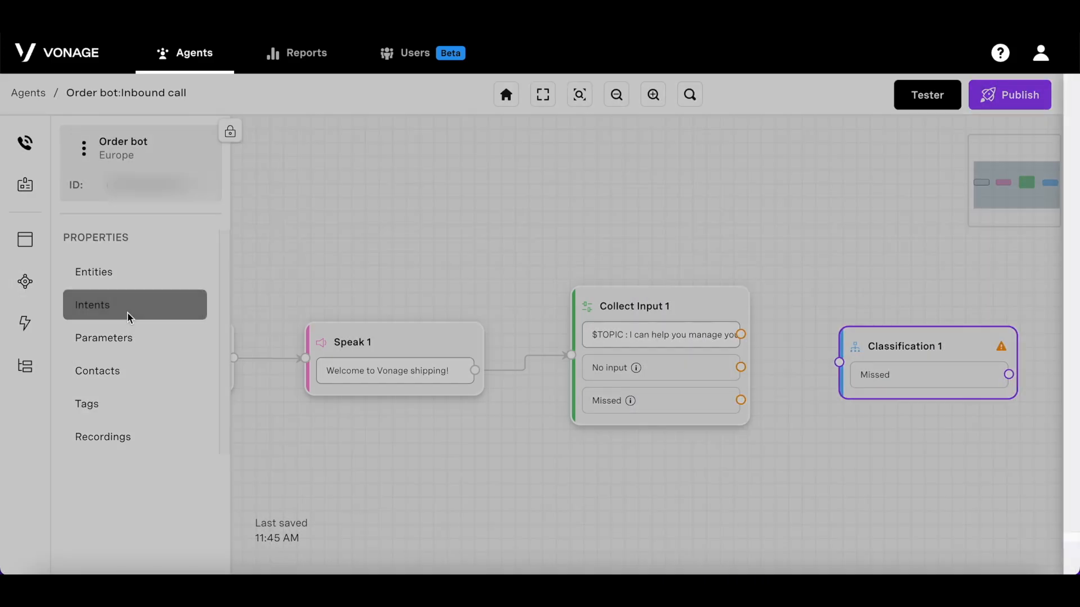
click(895, 387)
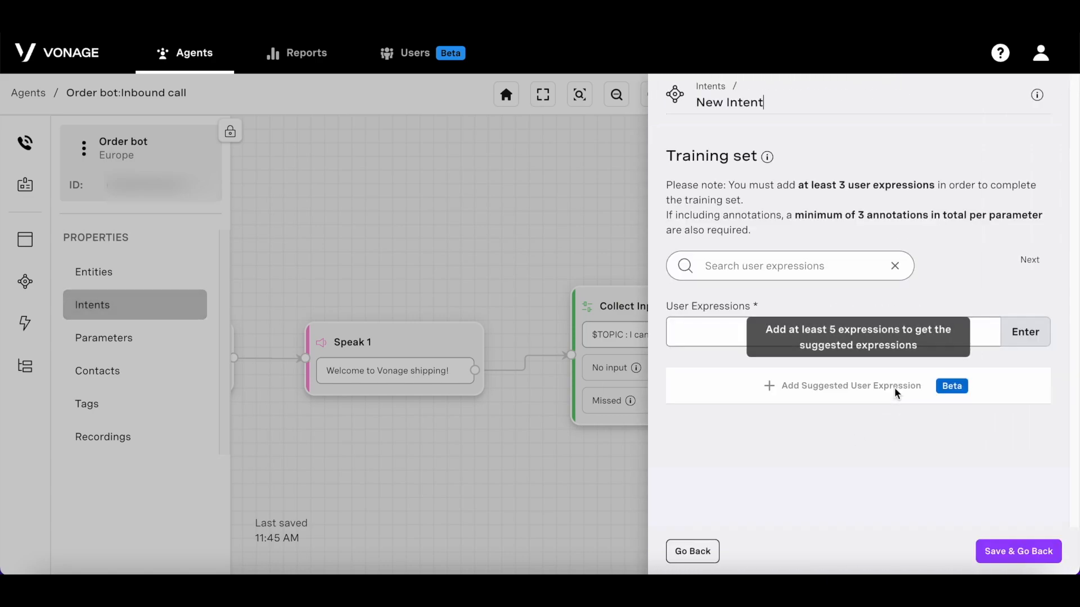
click(780, 103)
drag(781, 103, 698, 102)
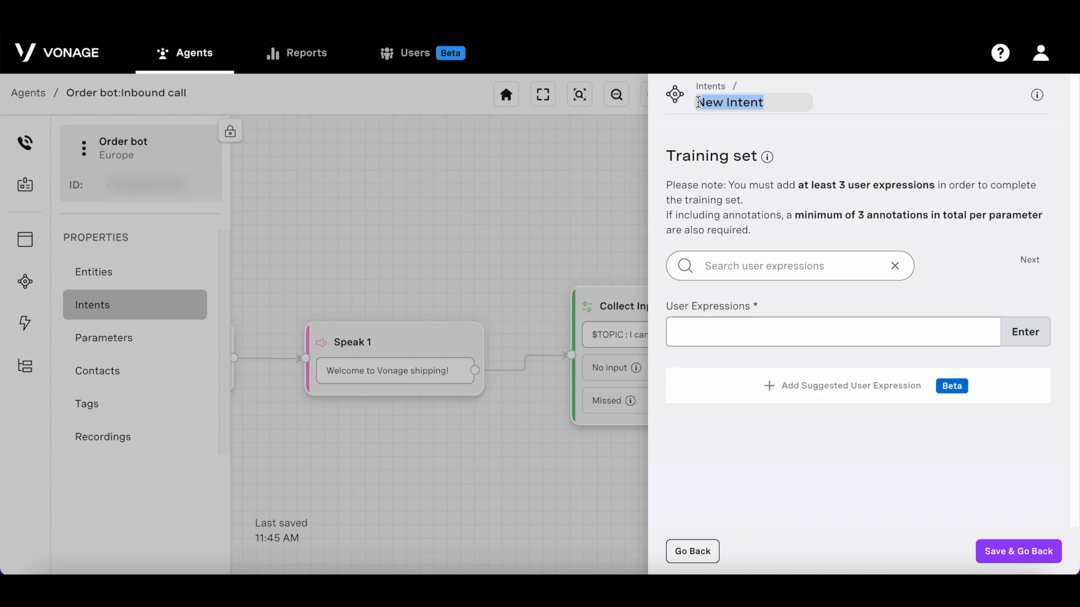
text(Ne)
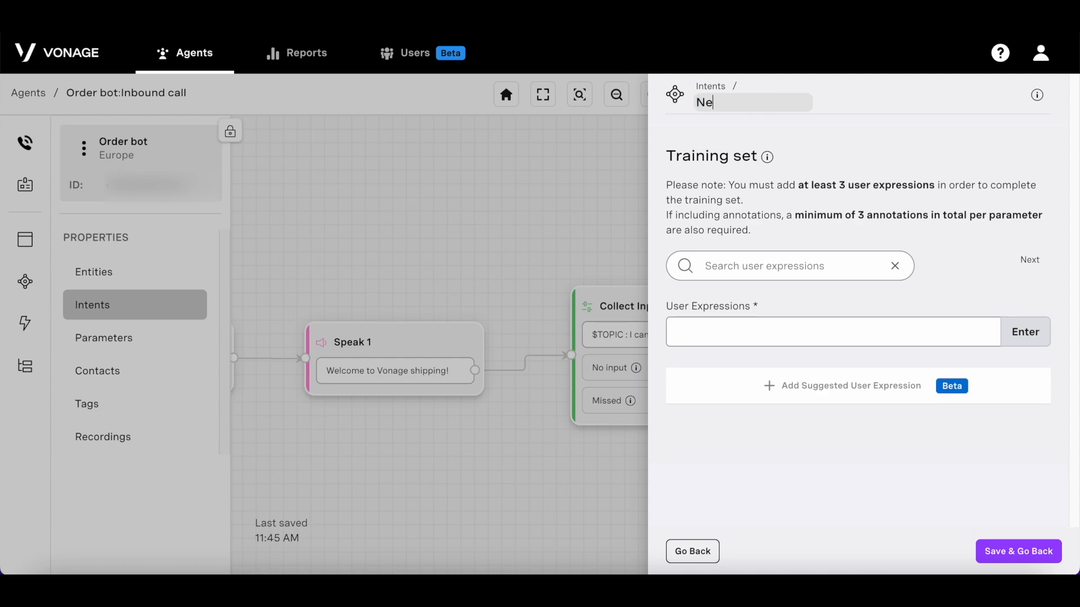
text(w Orderd)
key(BackSpace)
text(s)
Step: Train it with 'I want to order a mixer', 'order a washing machine', 'I need to buy a juicer', then save
click(785, 330)
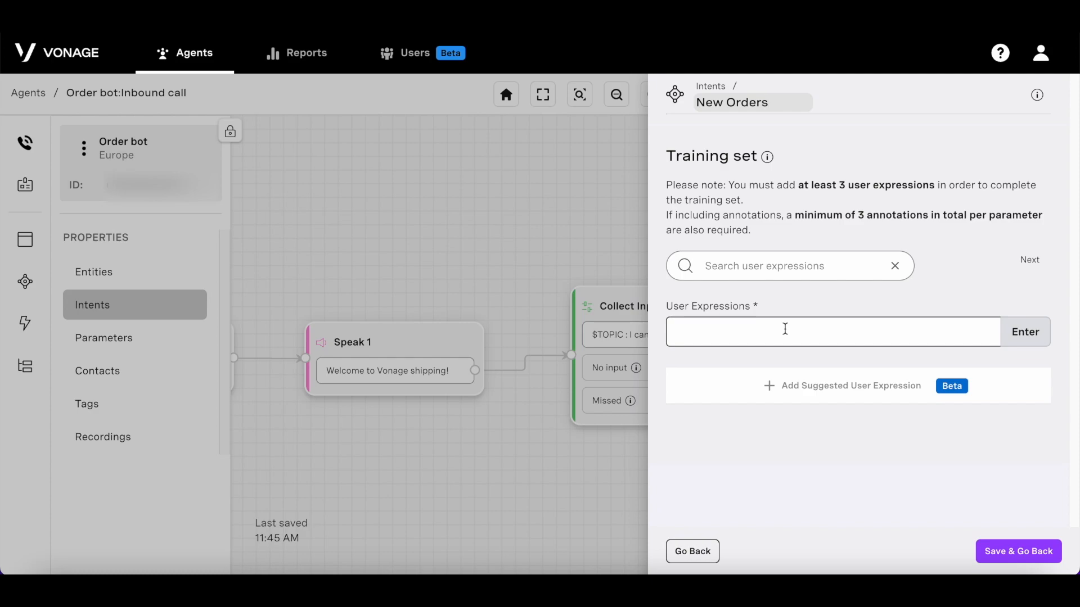
text(I want to order a mixer)
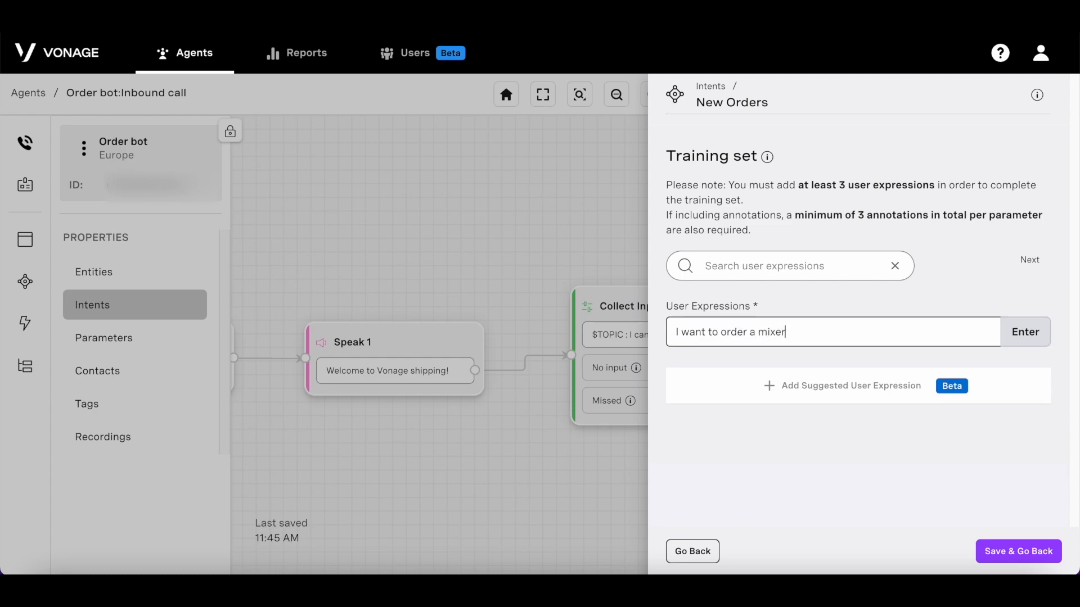
key(Return)
text(order a washing machine)
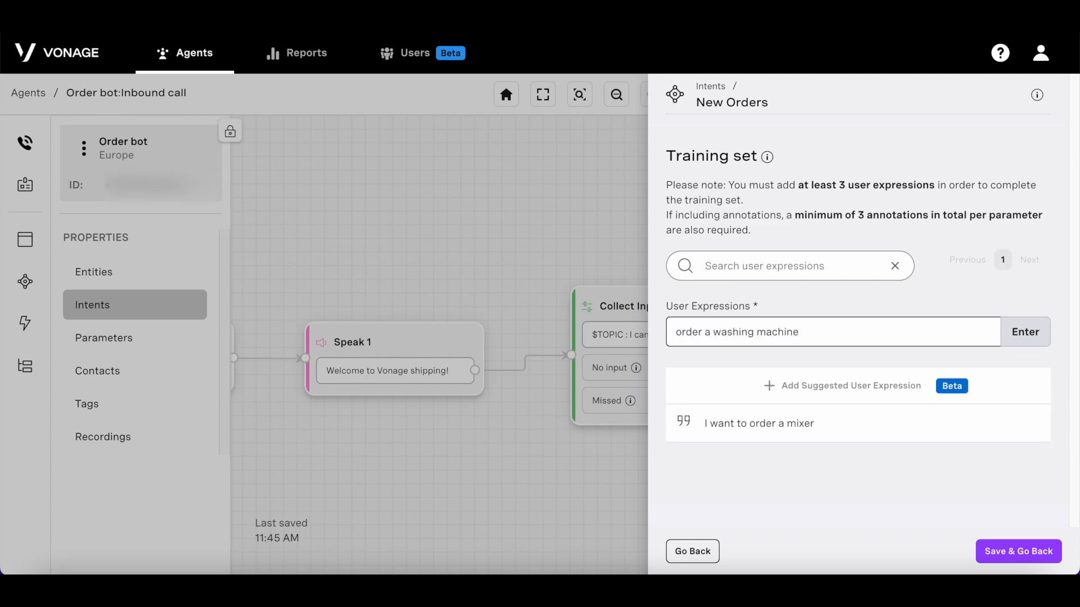
key(Return)
text(I need to buy a juicer)
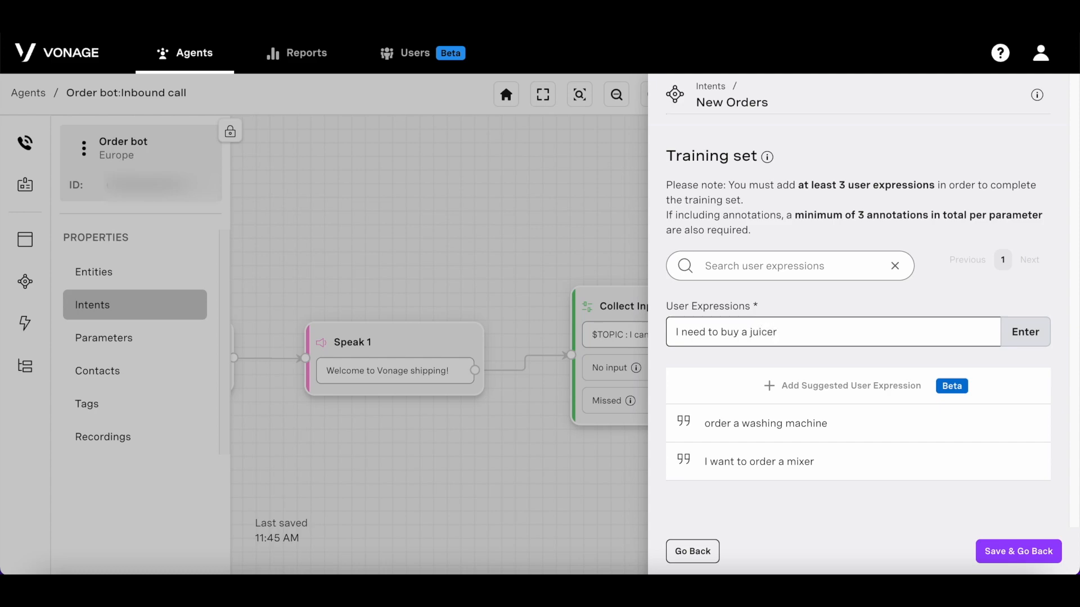
key(Return)
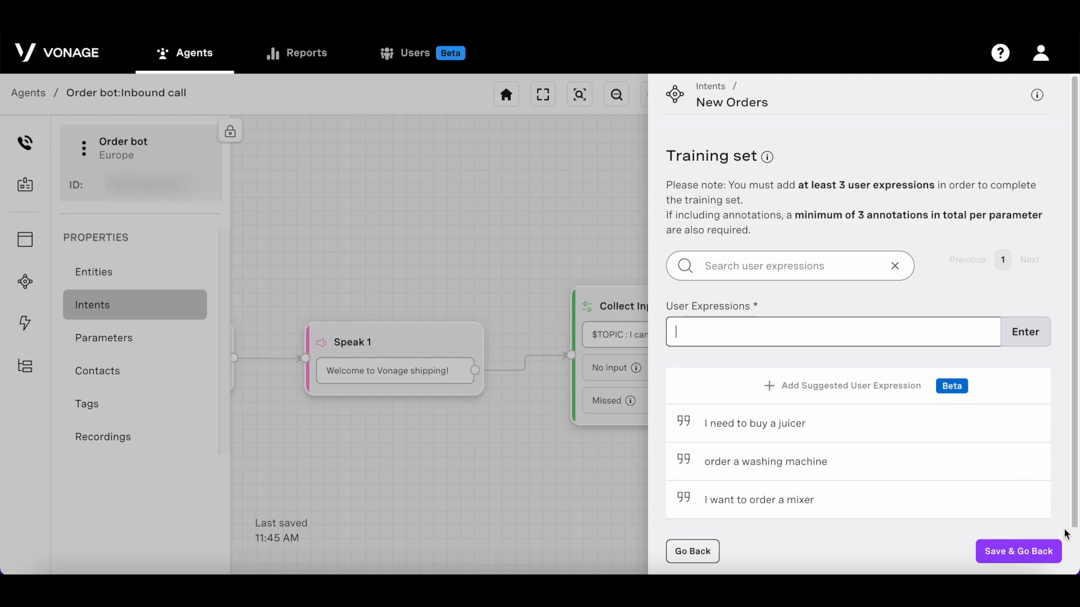
click(1050, 550)
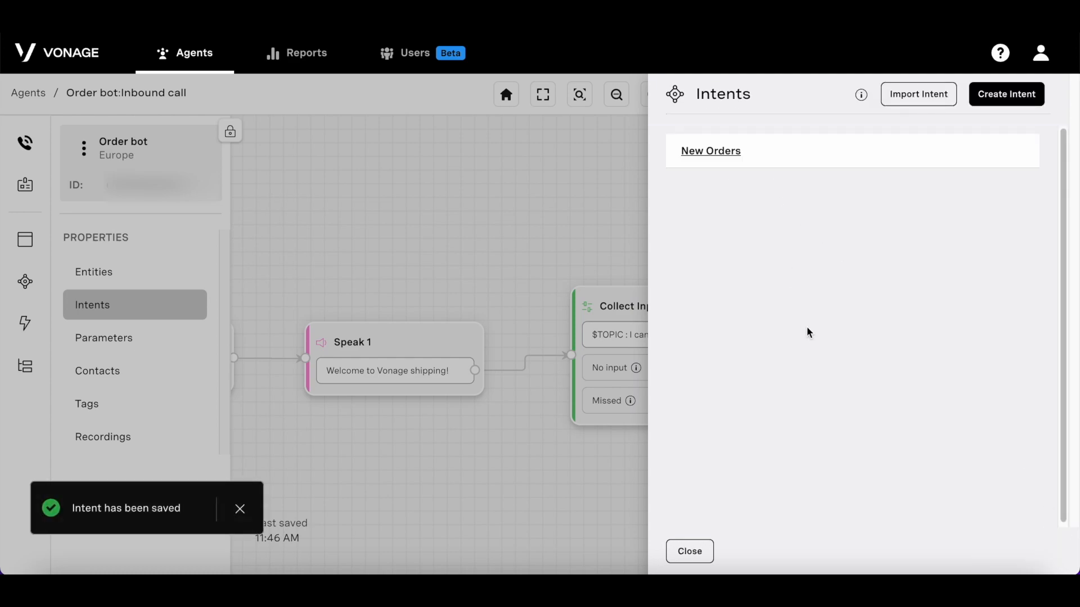
Step: Create a second intent named Change delivery
click(985, 97)
drag(764, 104, 680, 111)
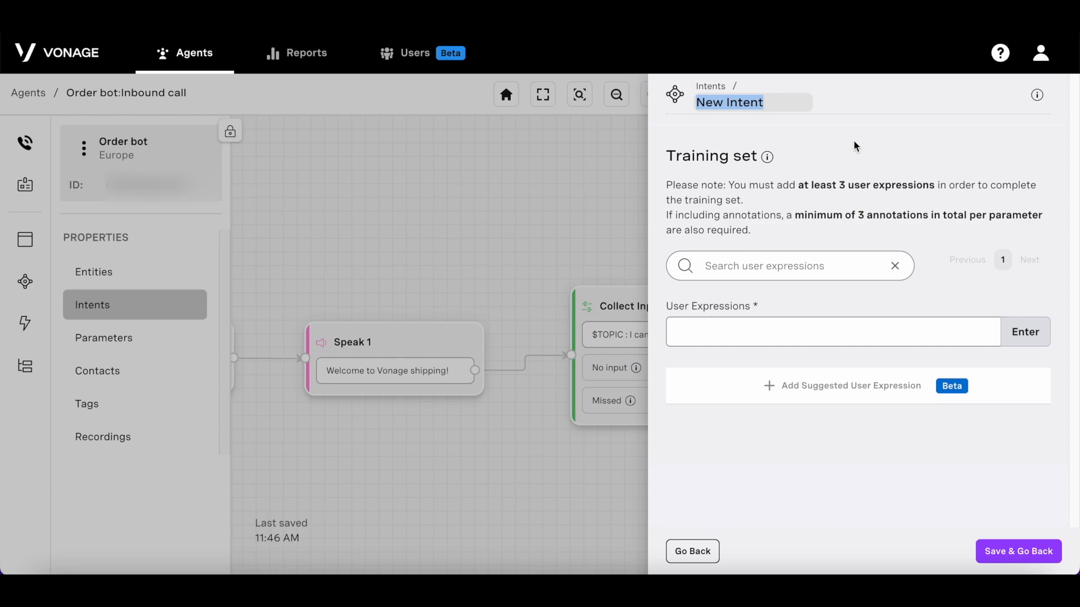
text(Change delivery)
Step: Train it with 'I need to change my delivery date', 'update delivery', 'can you change the date of delivery', and save
click(805, 333)
text(I need to change my delivery date)
key(Return)
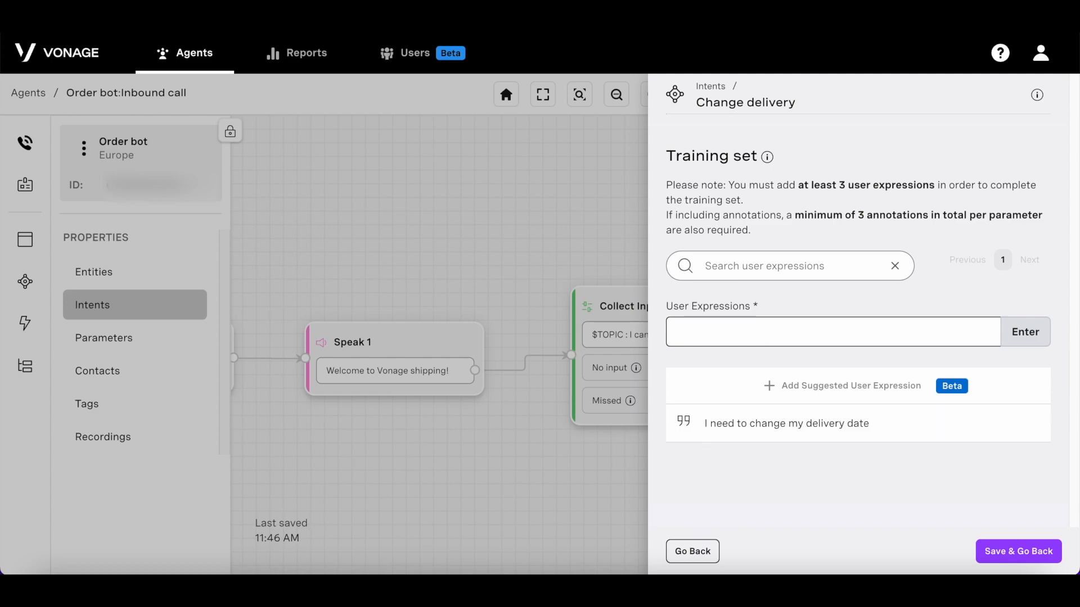
text(update delivery)
key(Return)
text(can you change the date of delivery)
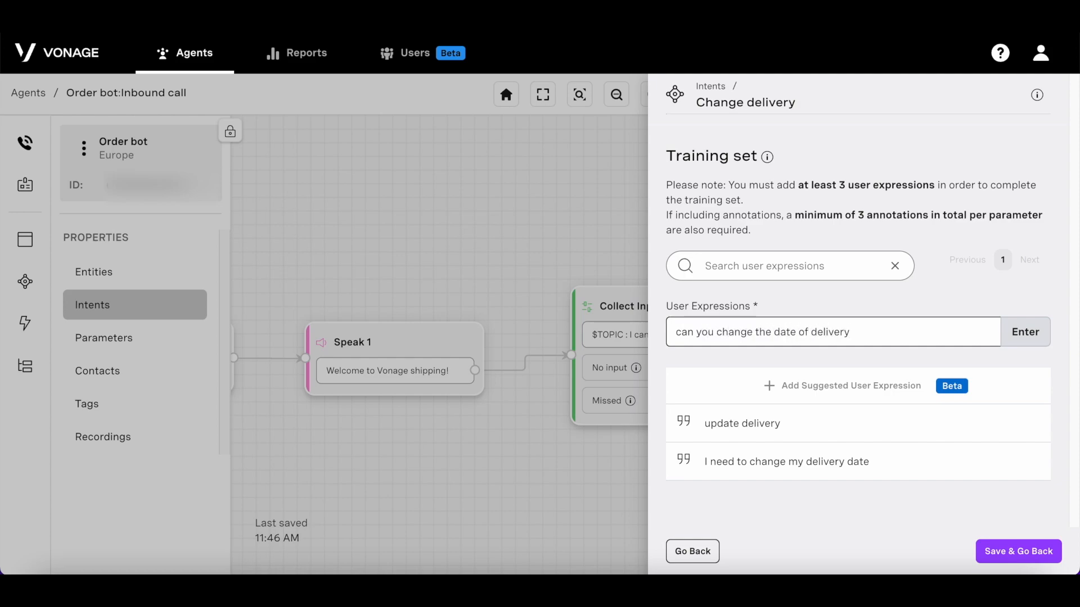
key(Return)
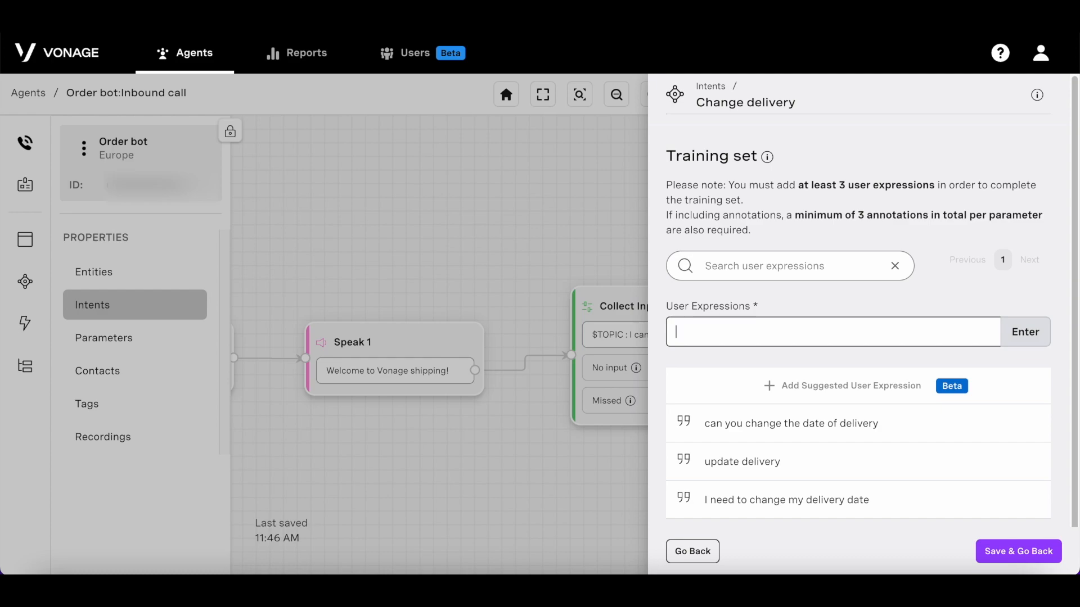
click(1036, 550)
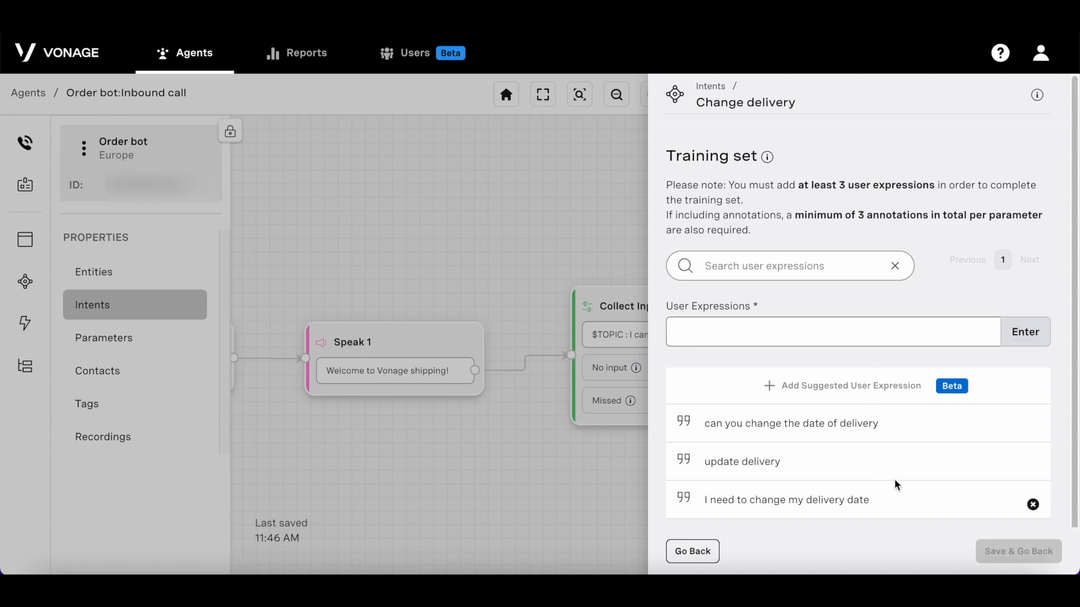
click(703, 554)
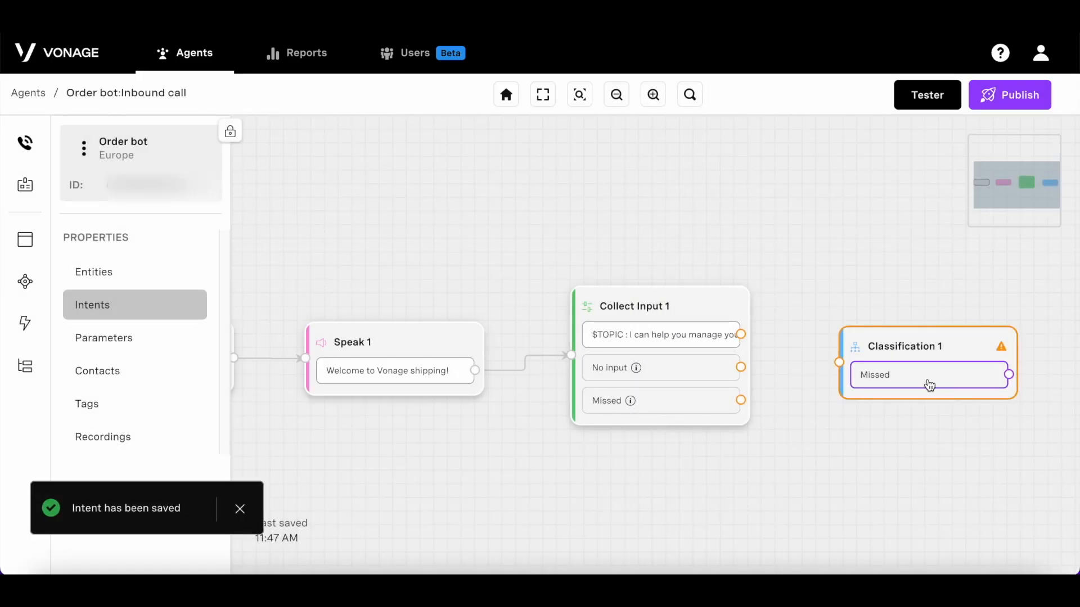
Step: Set Classification 1's classification parameter to TOPIC
drag(912, 445, 618, 459)
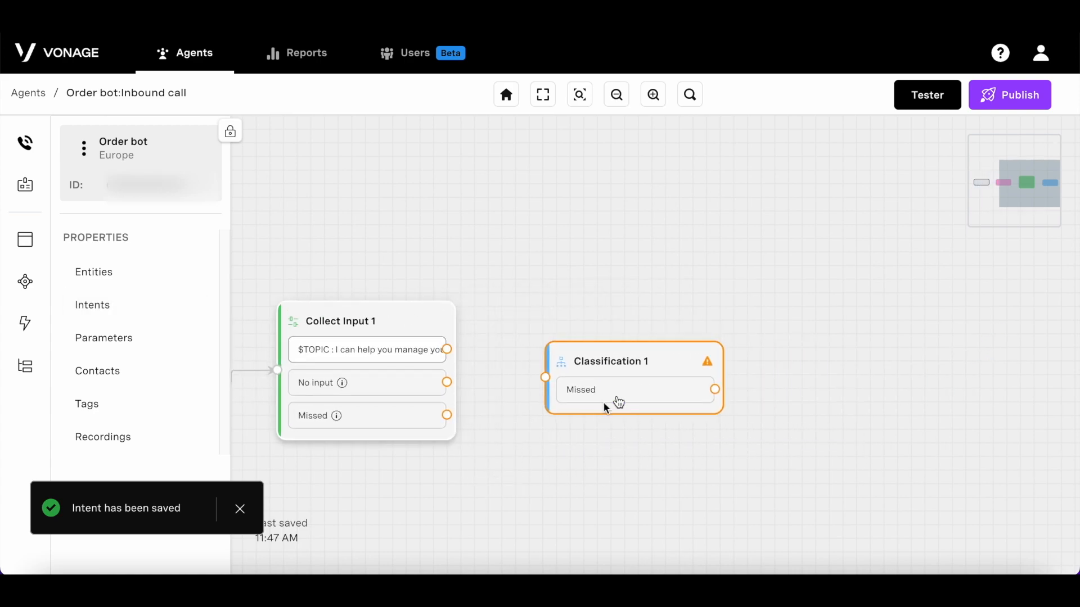
click(619, 396)
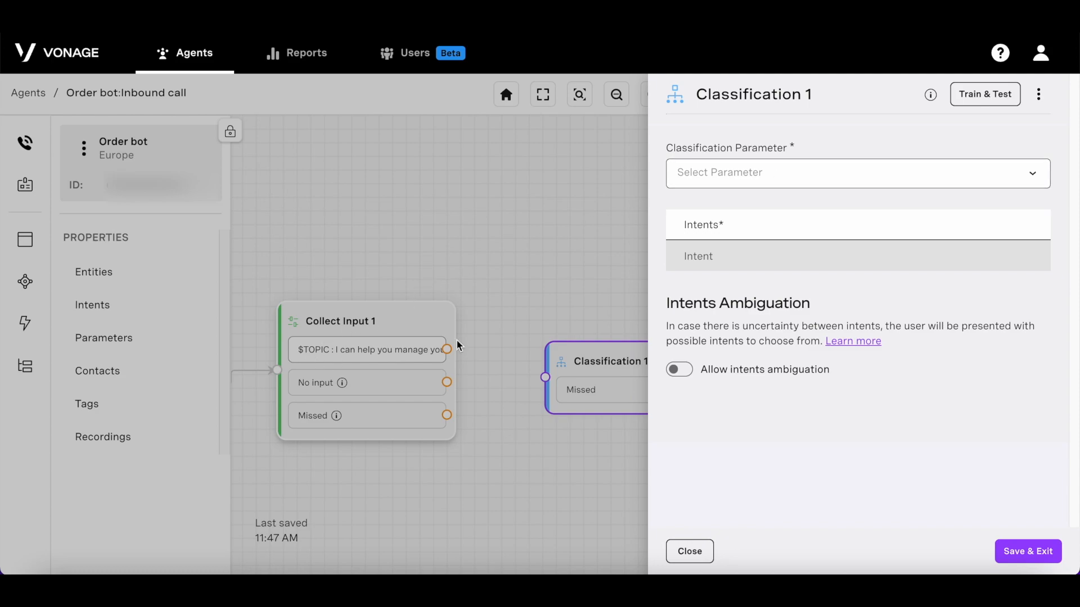
click(832, 173)
click(812, 204)
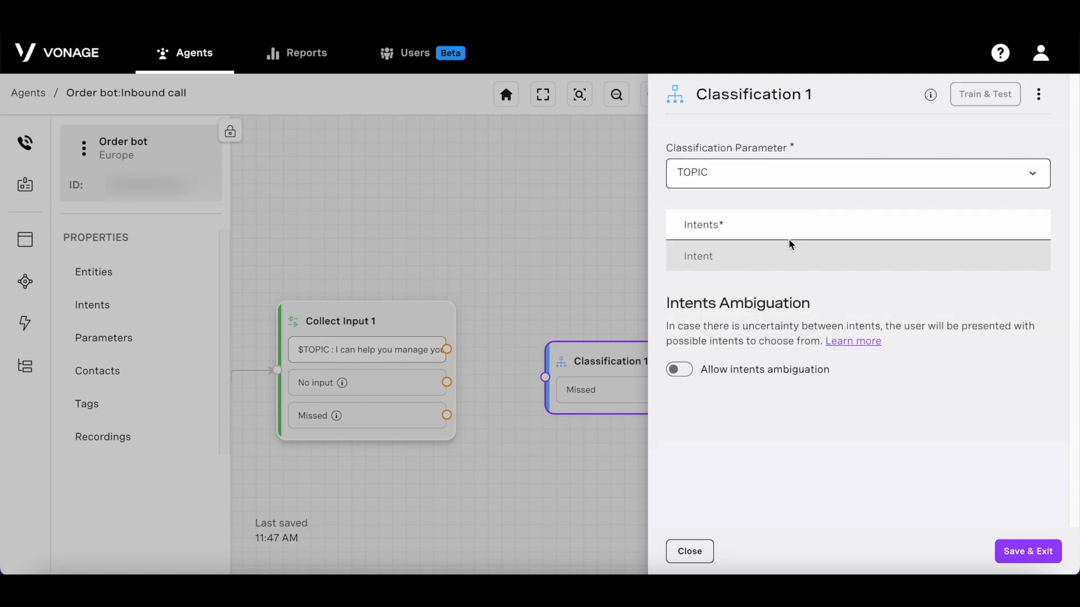
Step: Add the New Orders and Change delivery intents, save, and align the node with Collect Input 1
click(746, 267)
click(766, 269)
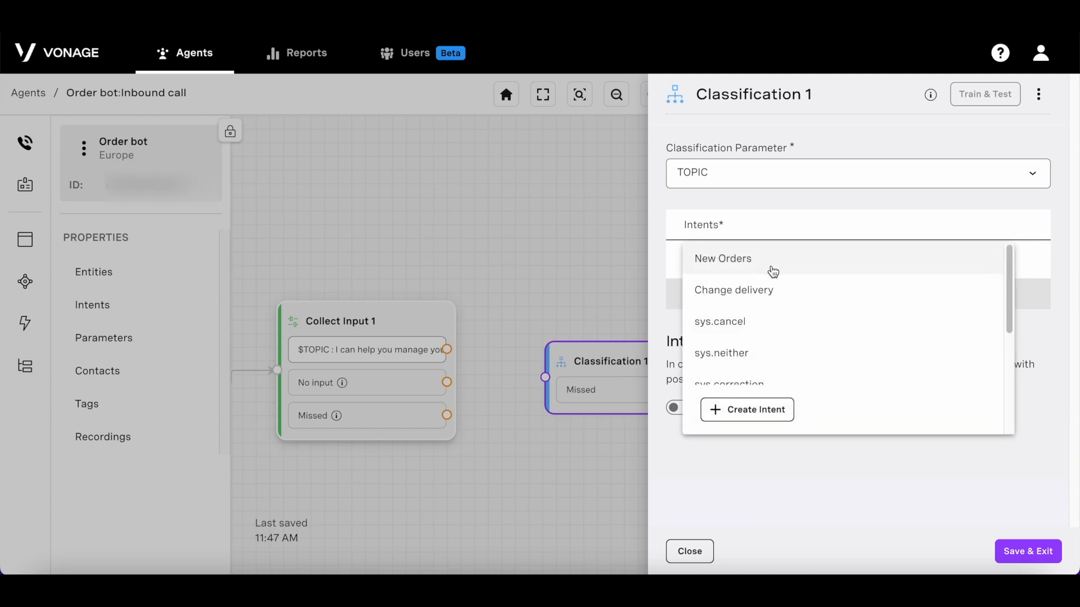
click(824, 270)
click(826, 287)
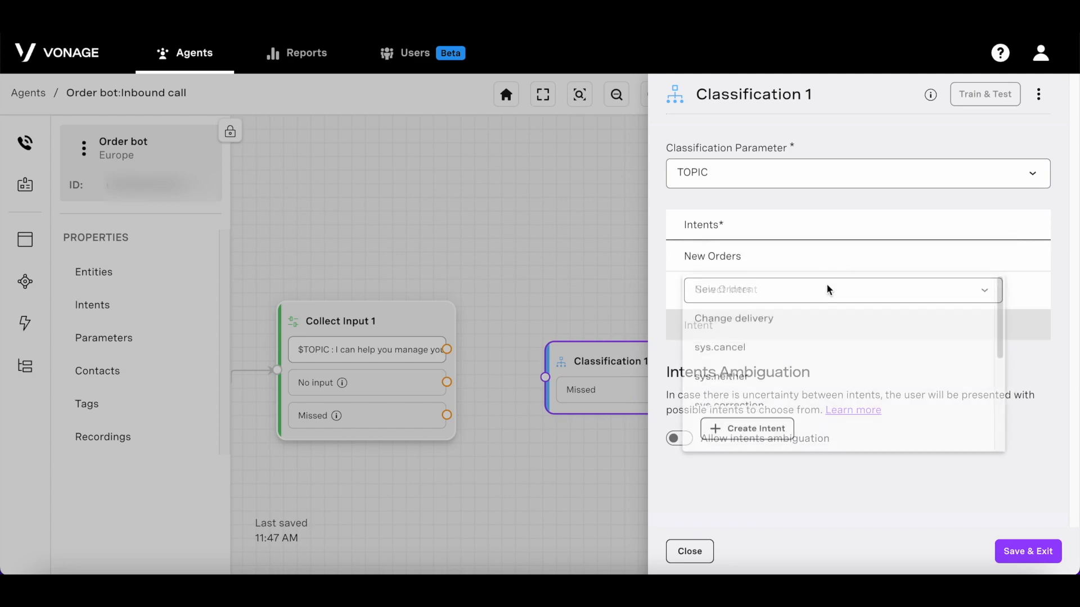
click(809, 320)
click(796, 355)
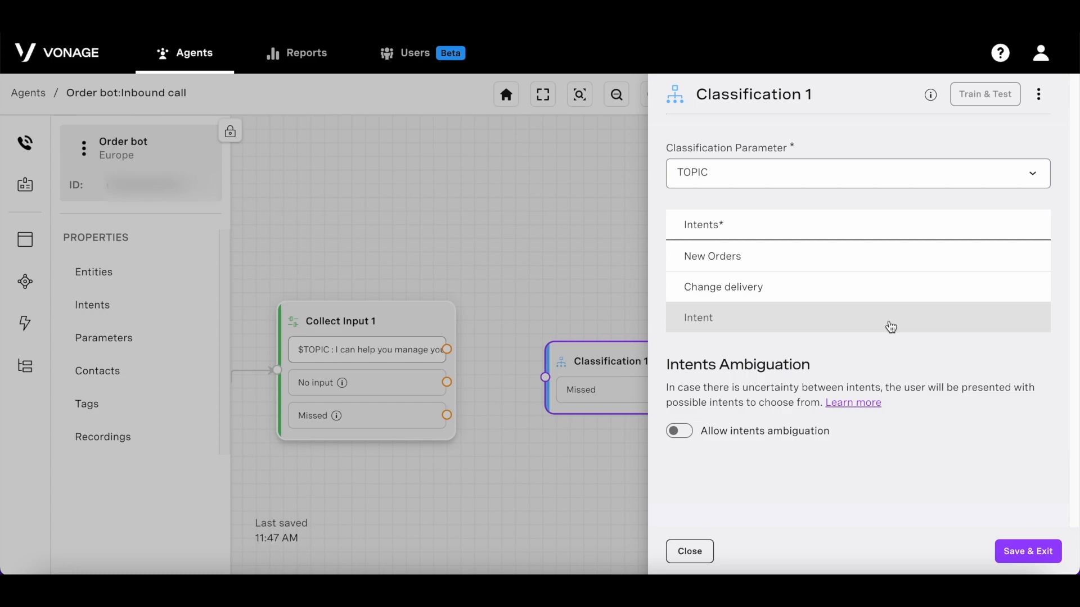
click(1033, 549)
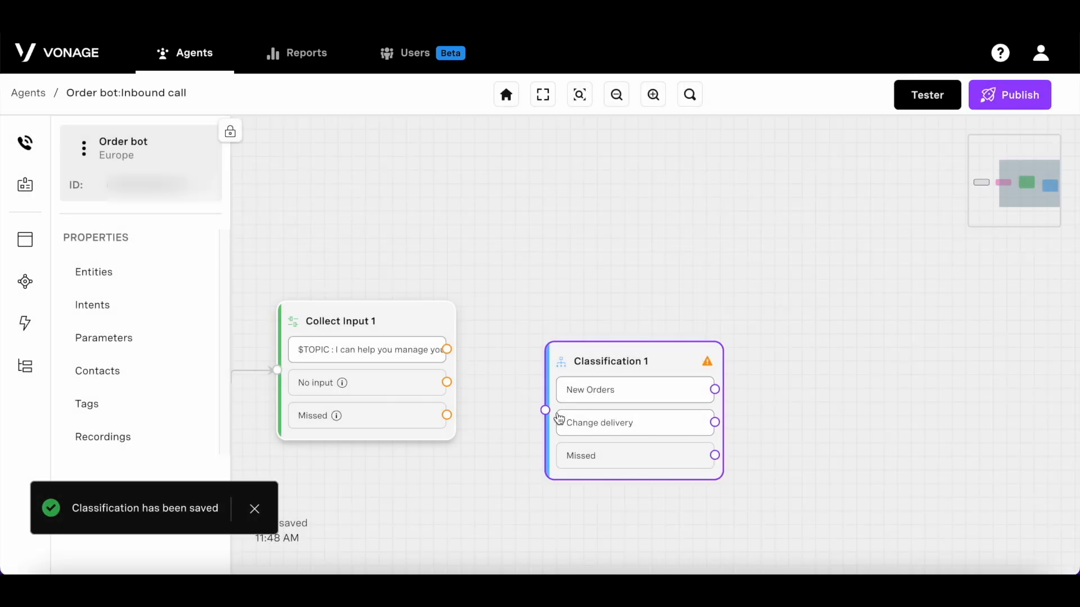
drag(587, 428, 581, 387)
Step: Wire Collect Input 1's $TOPIC output into Classification 1, then close the intents list
drag(449, 352, 539, 369)
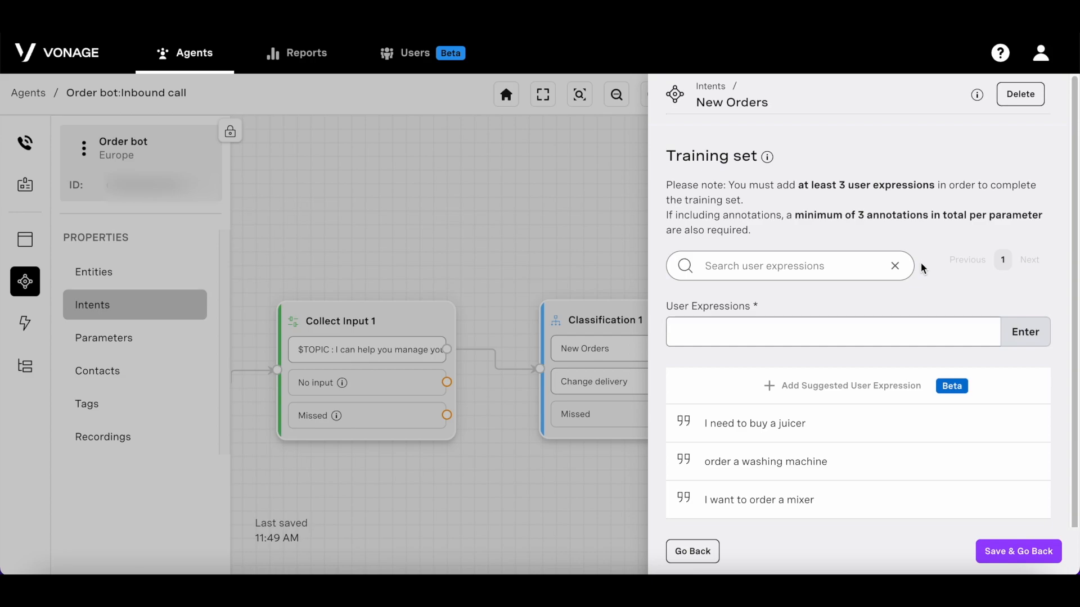
scroll(953, 269, down, 1)
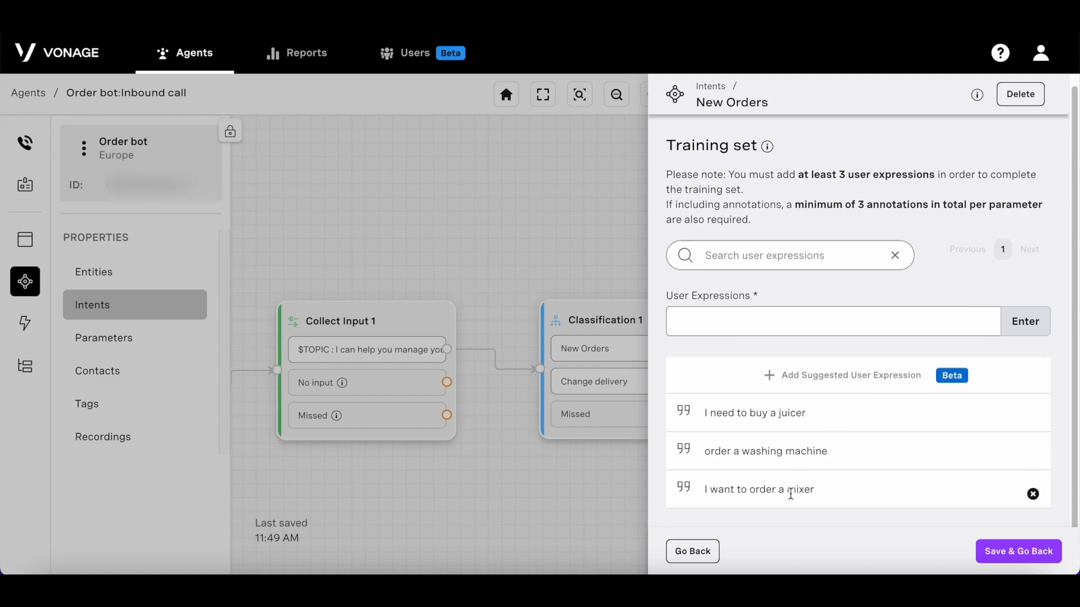
click(710, 544)
click(708, 545)
Step: Create a new entity named Appliances
click(148, 278)
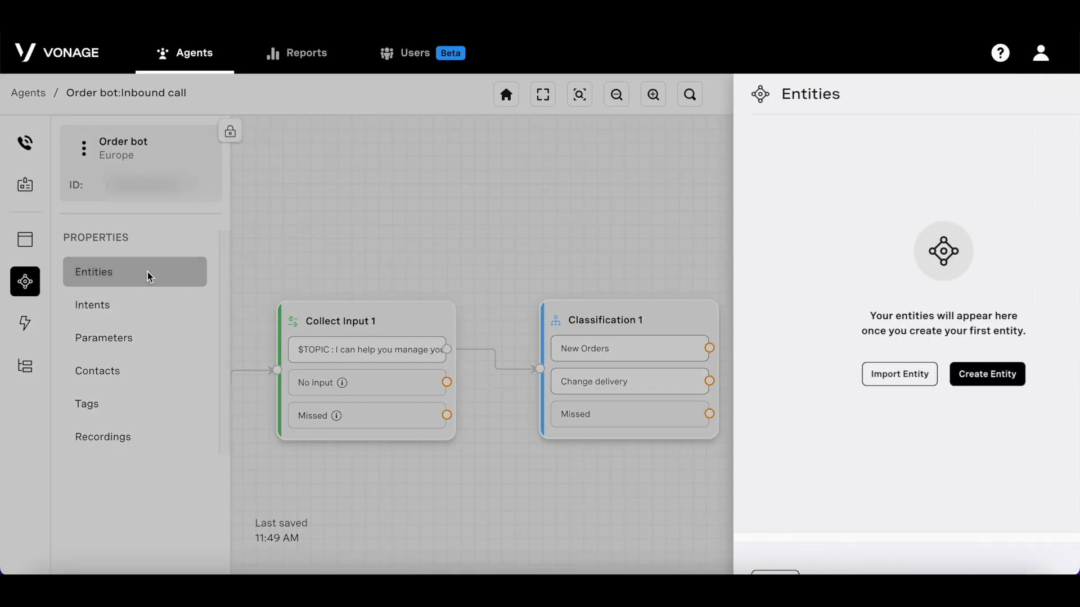
click(900, 375)
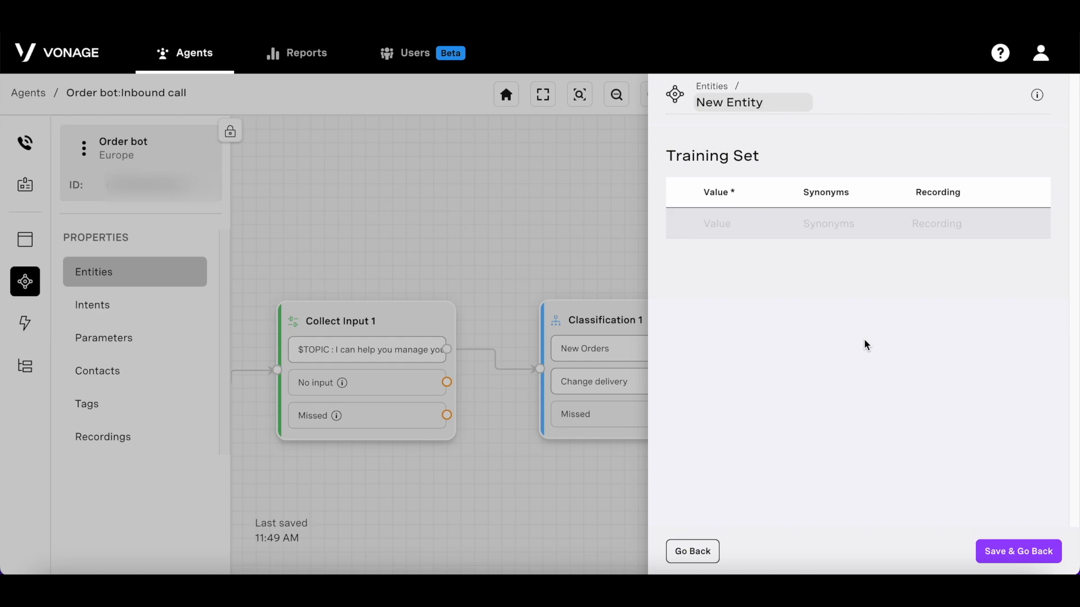
triple_click(789, 101)
text(Appliances)
Step: Add the value Mixer with synonyms mixy, grinder, chopper, food processor and vitamix
click(731, 227)
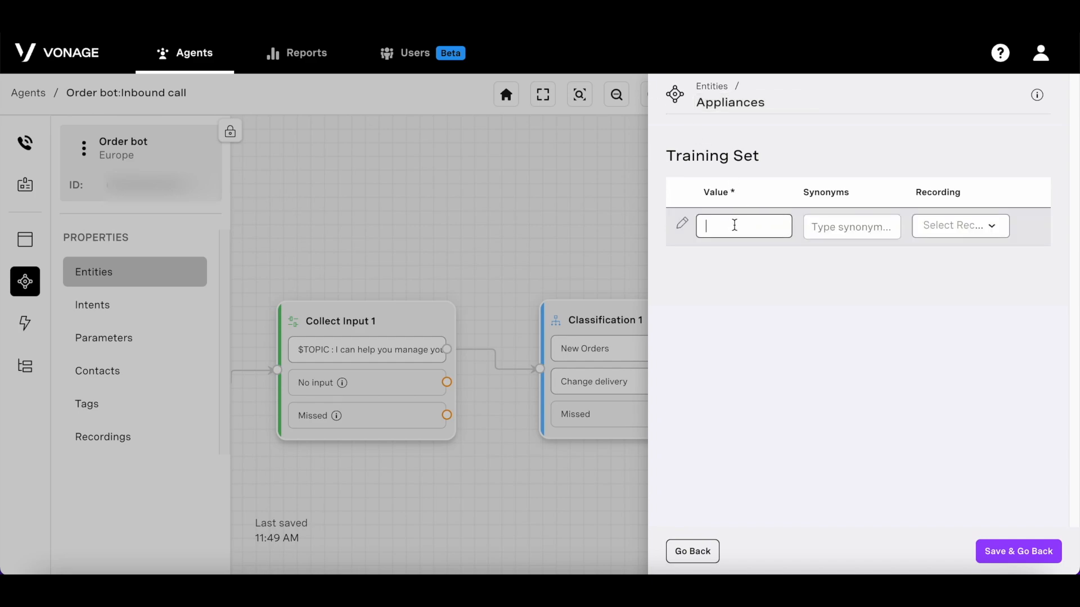
text(Mixer)
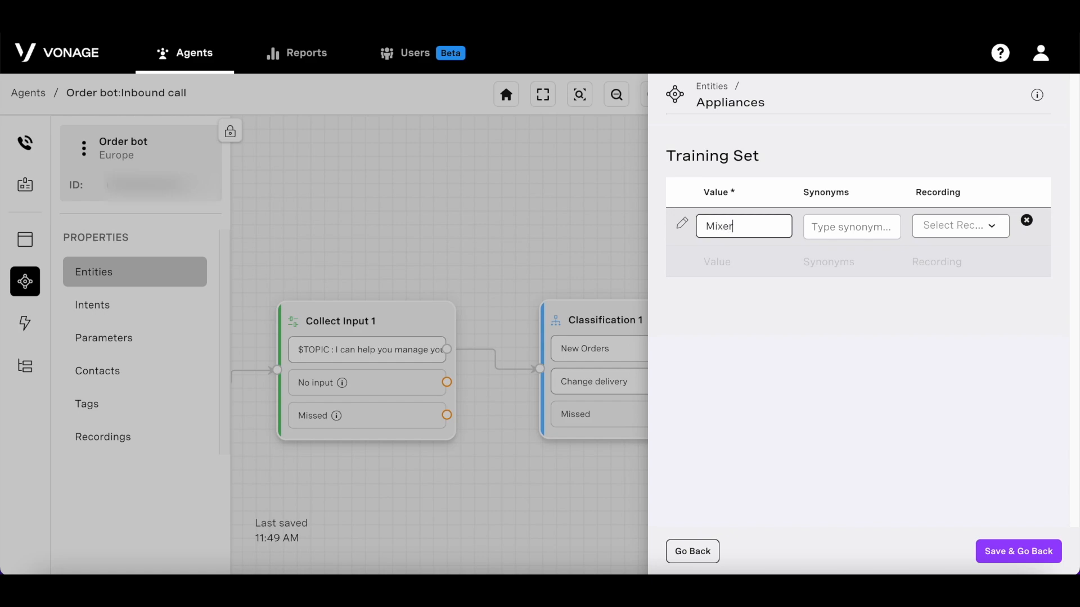
click(865, 225)
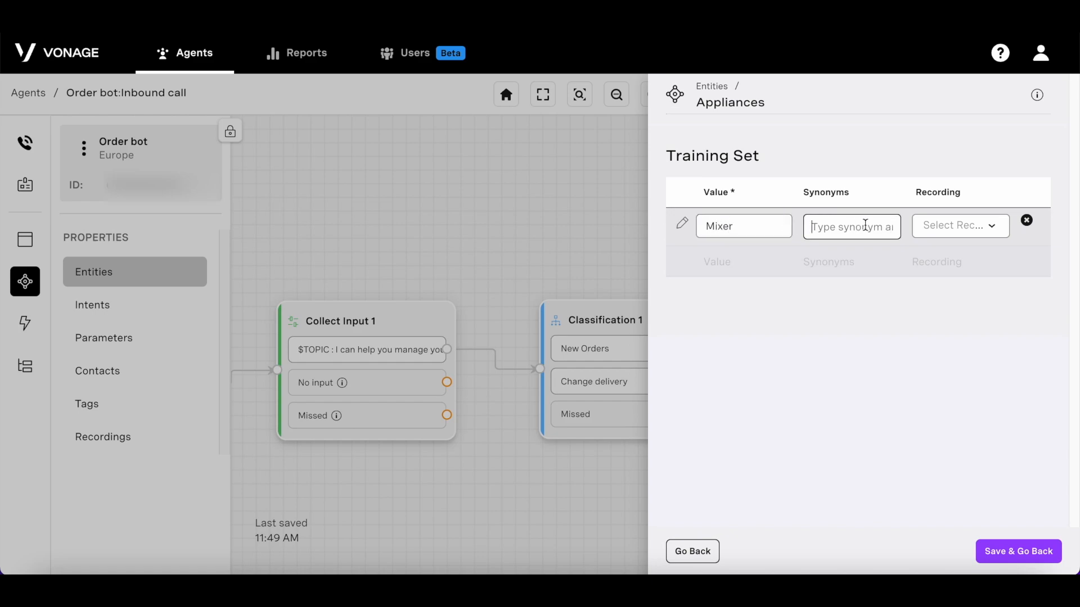
text(mixy)
key(Return)
text(grinder)
key(Return)
text(chopper)
key(Return)
text(food)
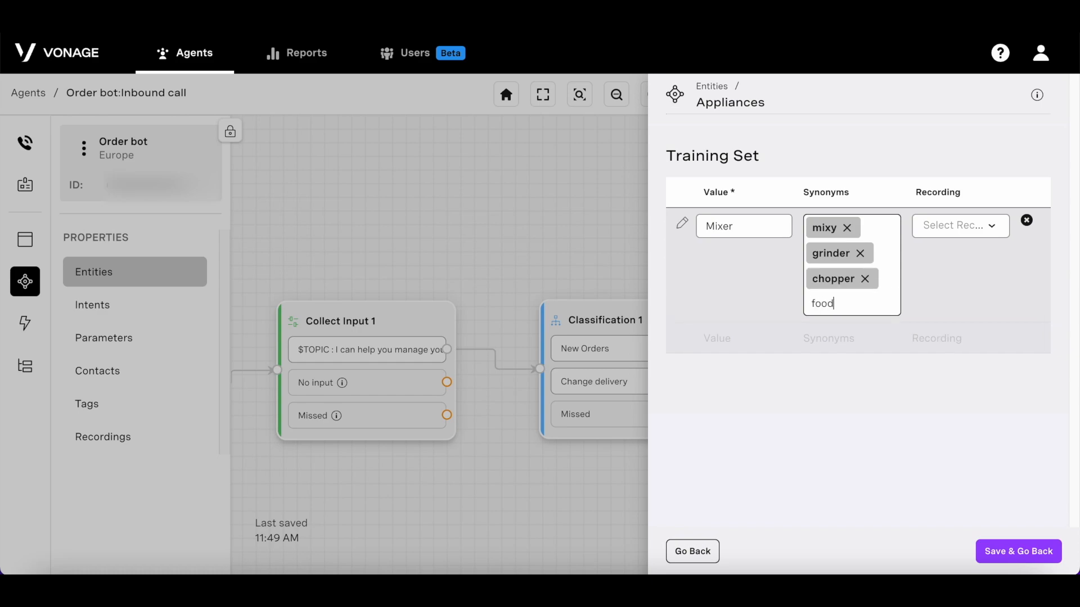
text( processor)
key(Return)
text(vitamix)
key(Return)
key(Return)
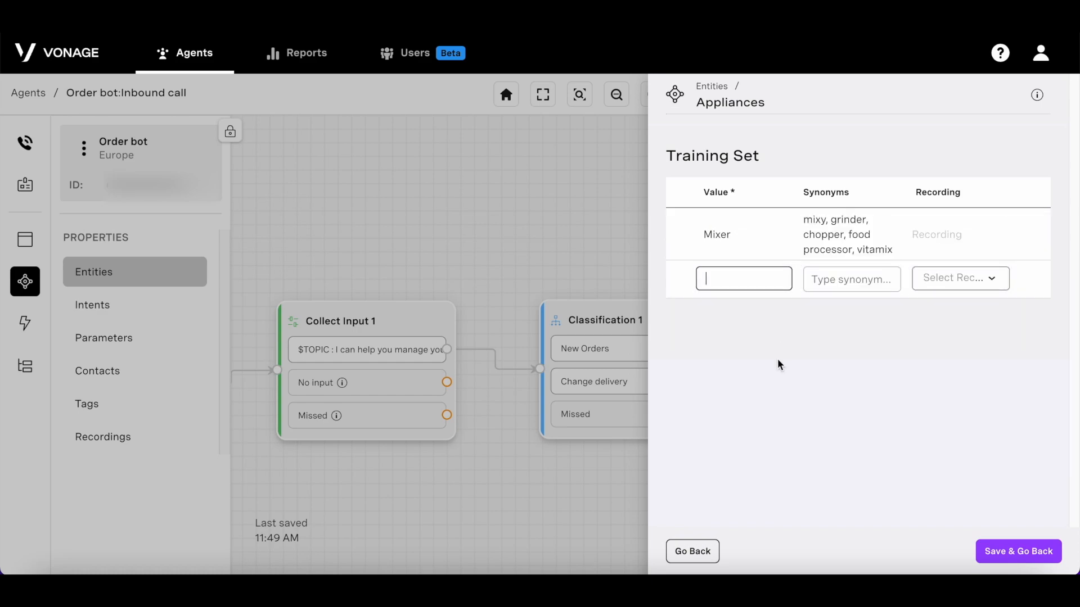
Step: Add Washing Machine with synonyms washer, automatic washer, top load, front load, and save the entity
text(Wash)
text(ing )
text(Machine)
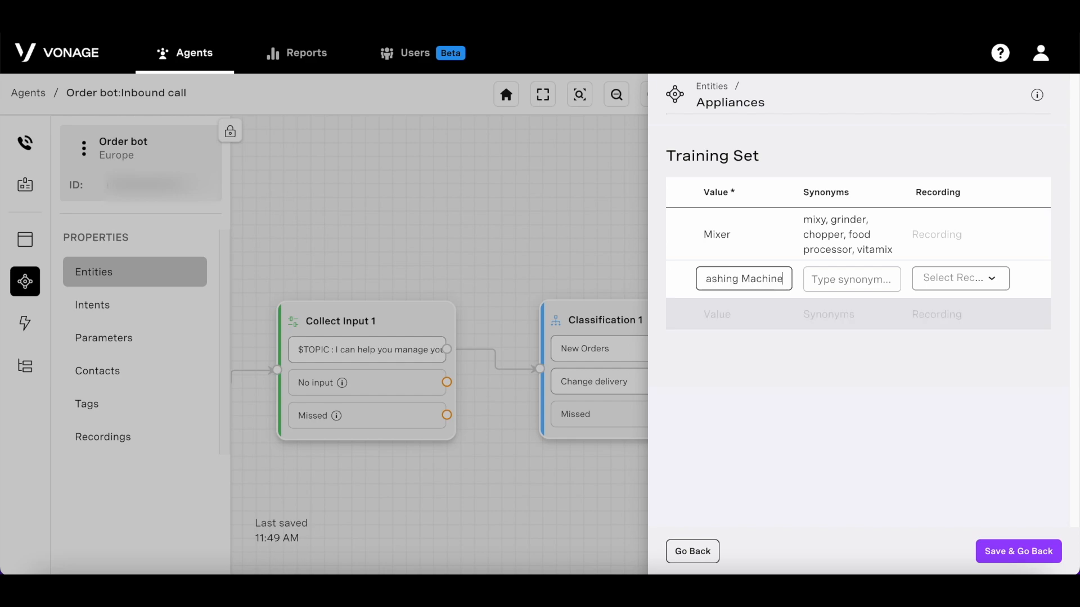
click(834, 281)
text(washer)
key(Return)
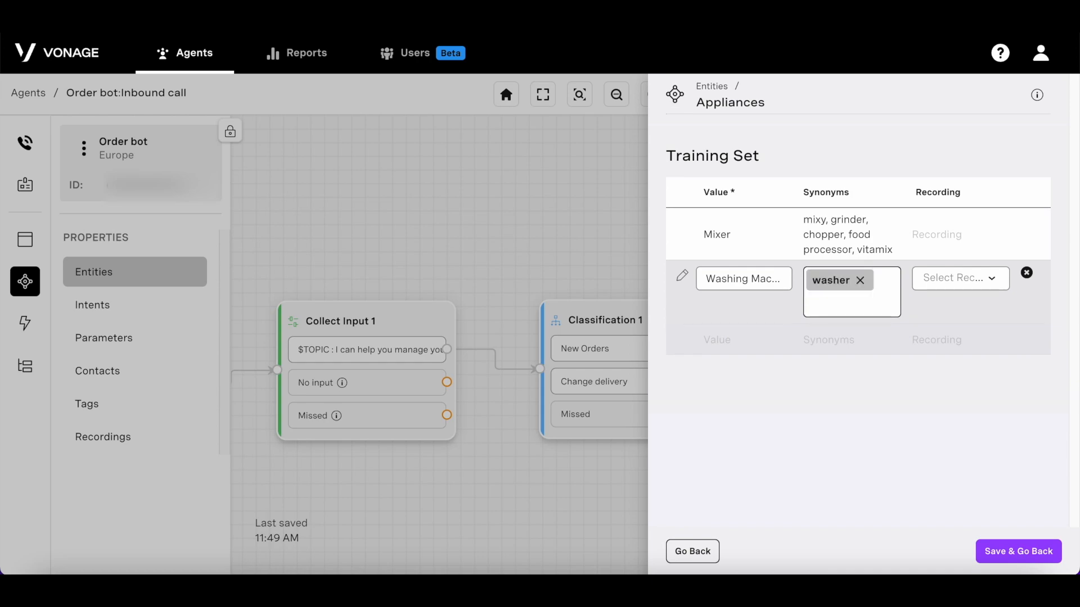
text(automatic washer)
key(Return)
text(top load)
key(Return)
text(front load)
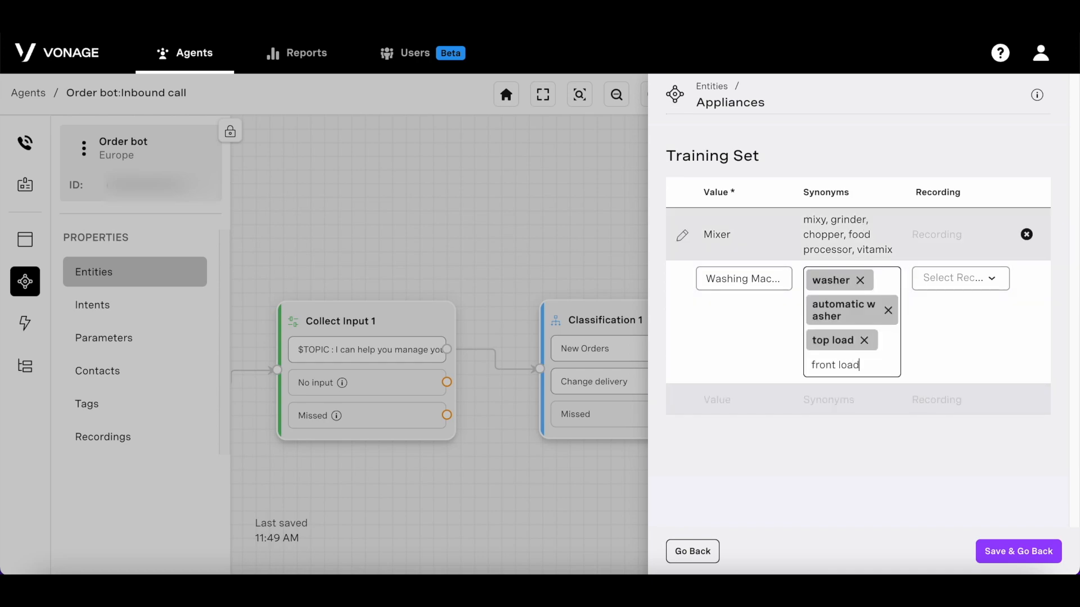
key(Return)
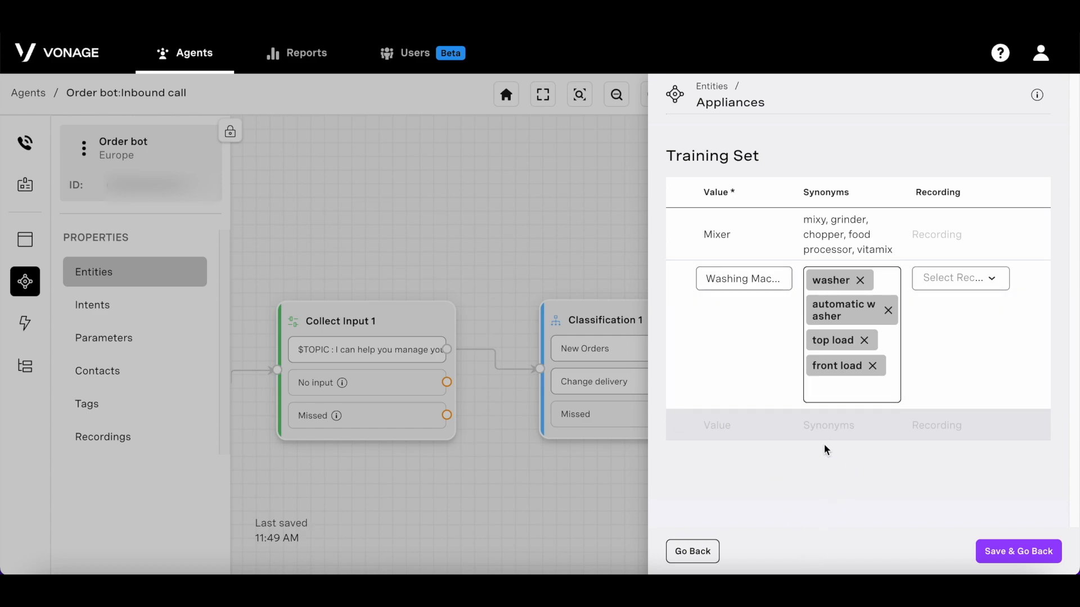
click(835, 476)
click(1013, 545)
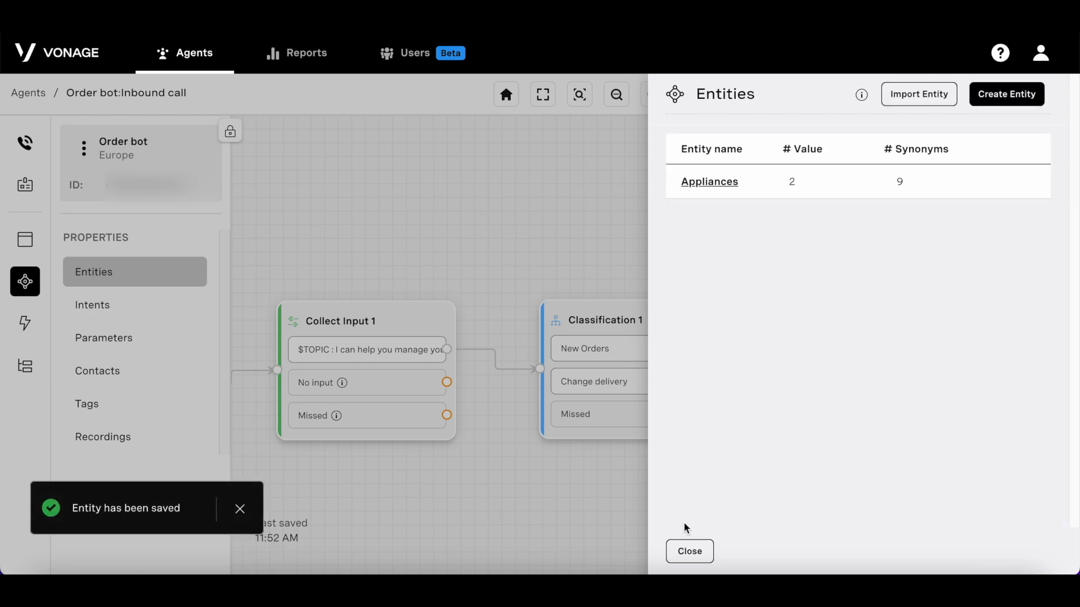
click(686, 554)
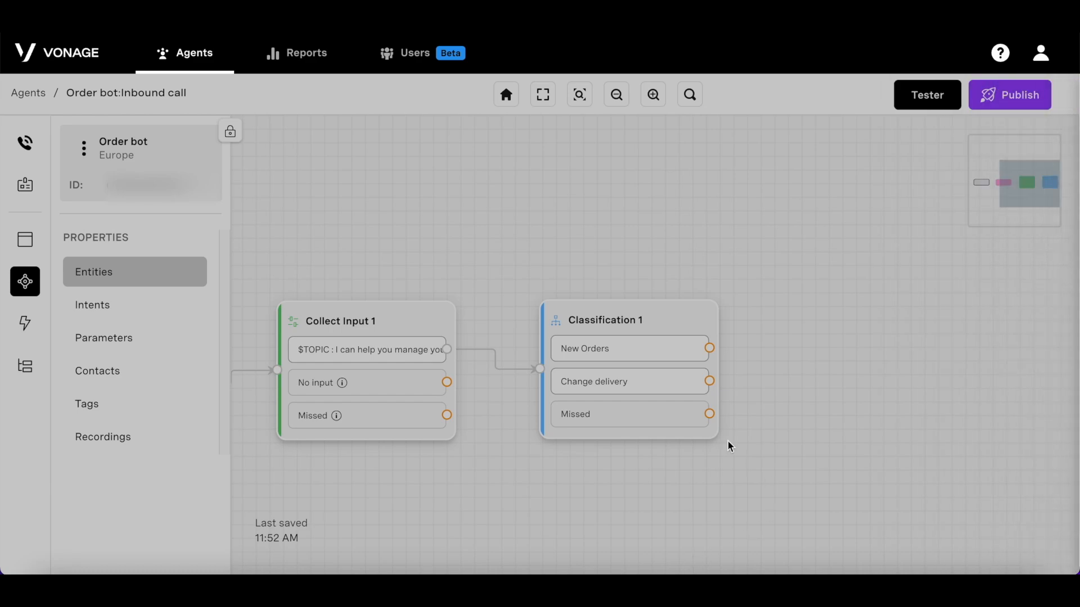
click(162, 344)
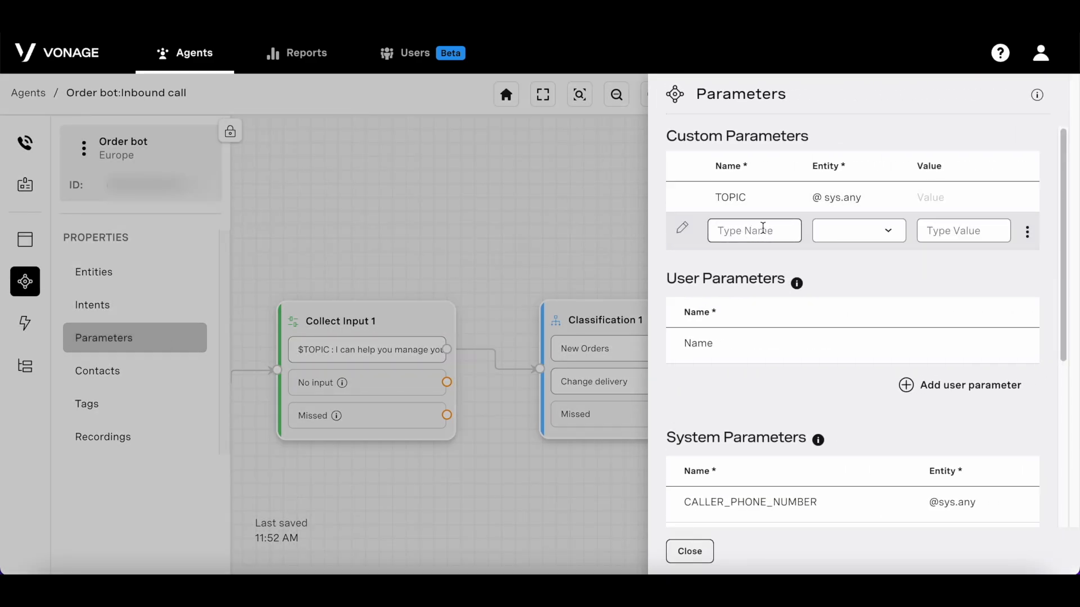
text(APPLIANCES)
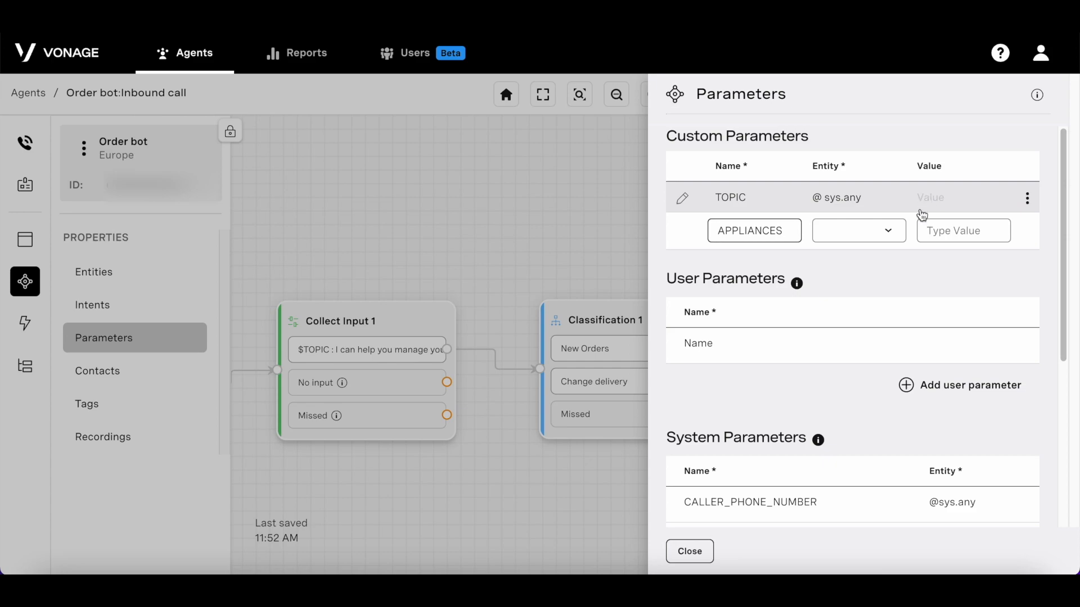
click(870, 240)
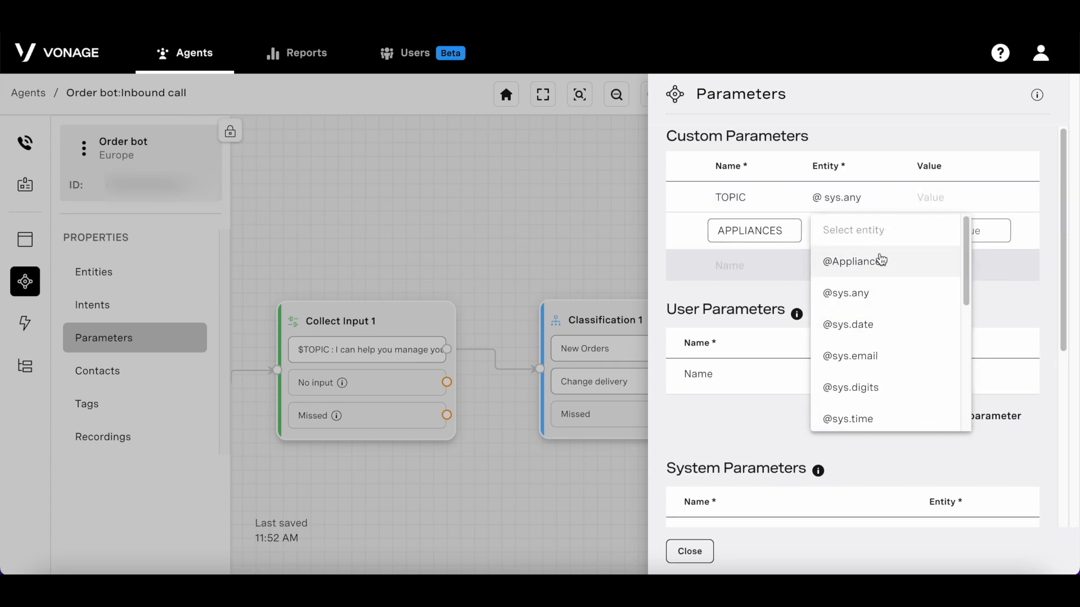
click(881, 260)
click(881, 304)
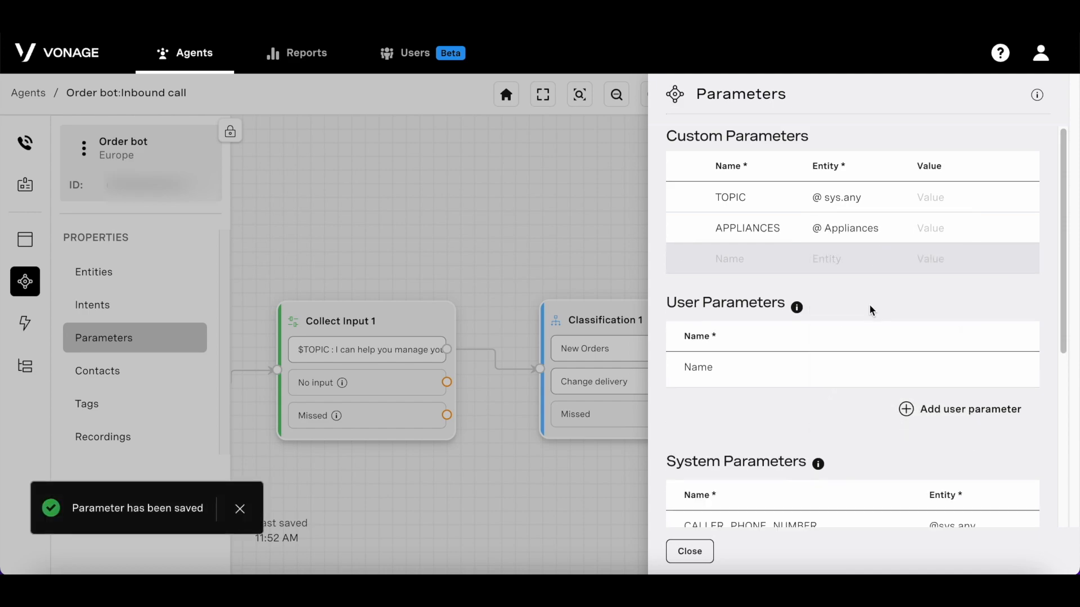
click(690, 553)
click(93, 304)
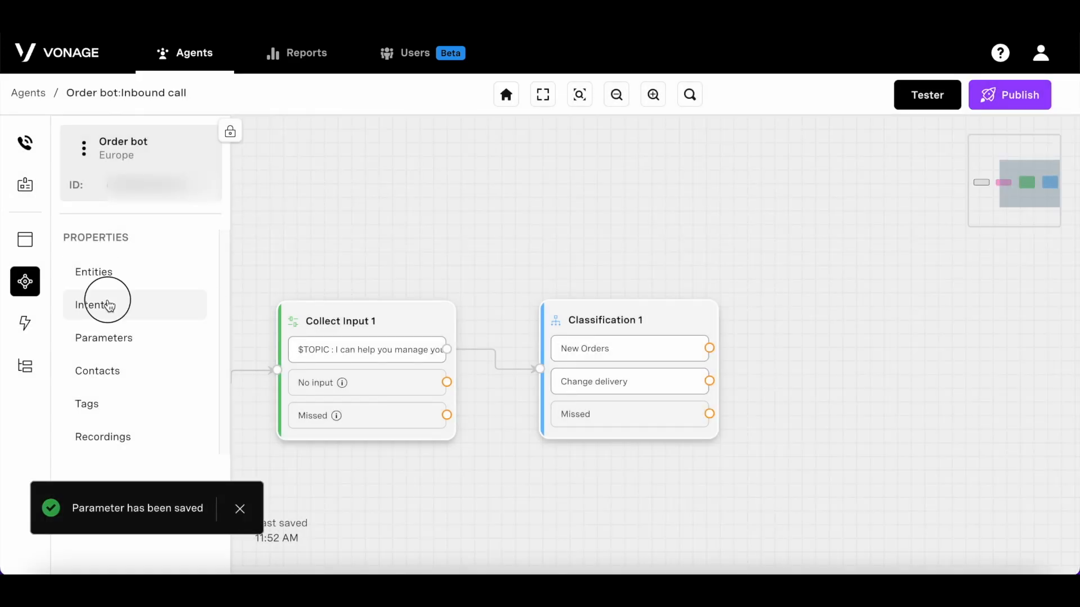
Step: In New Orders, tag 'mixer' in 'I want to order a mixer' as APPLIANCES and save
click(805, 149)
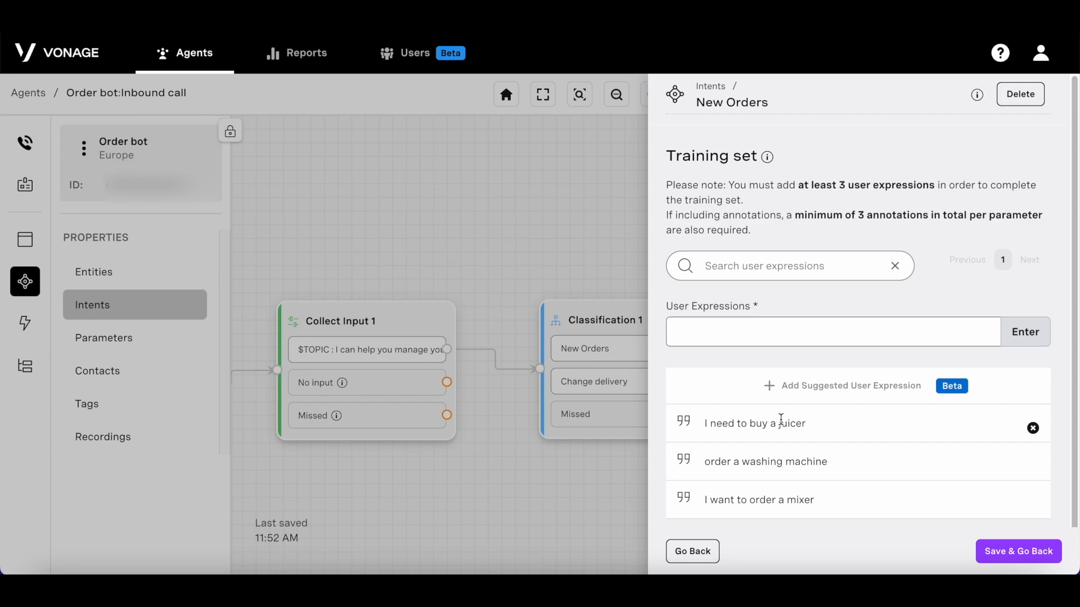
click(794, 497)
drag(794, 498, 820, 497)
scroll(846, 509, down, 3)
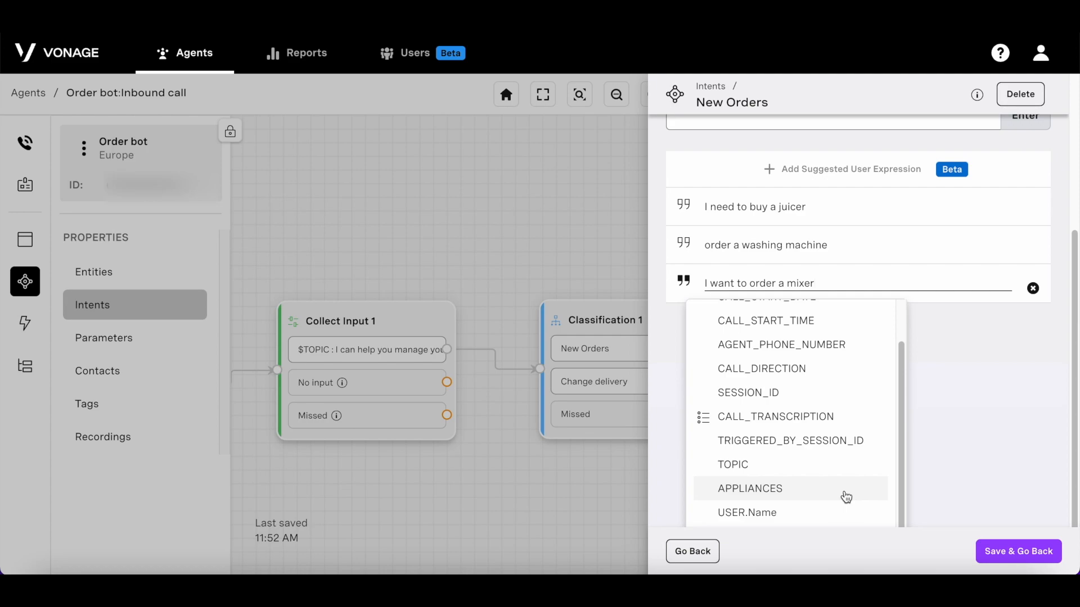
click(846, 498)
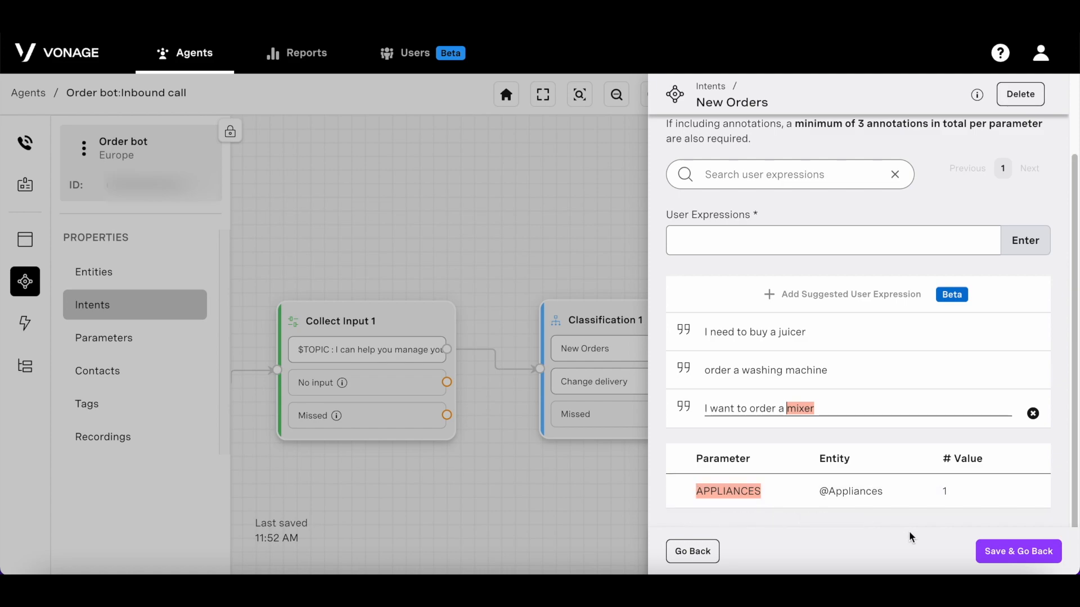
click(1024, 554)
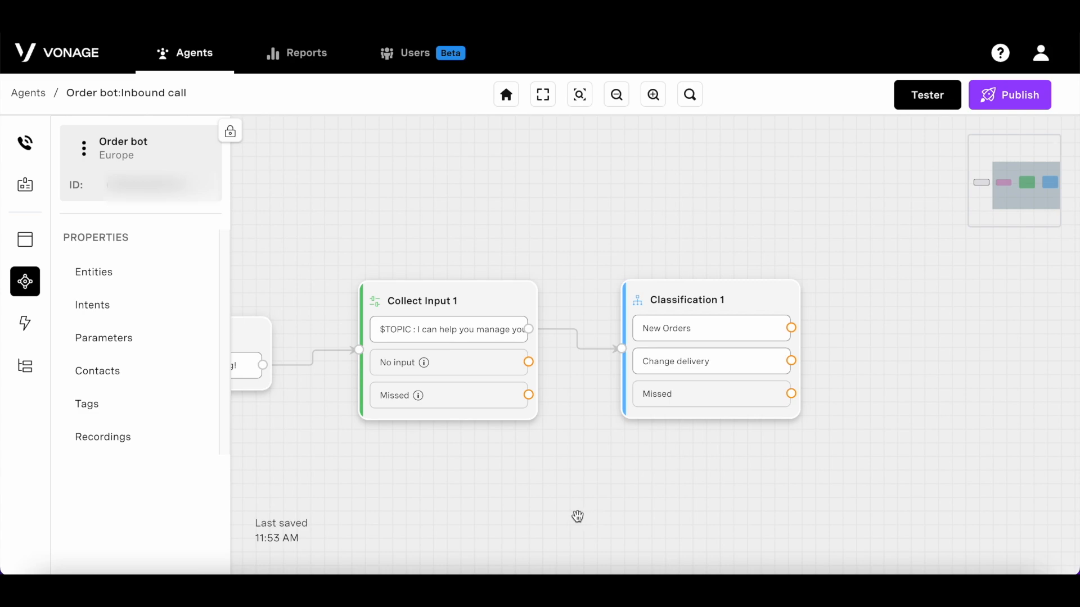
Step: Add Conditions 1 and Collect Input 2 nodes to the right of Classification 1
click(19, 248)
drag(159, 405, 1036, 256)
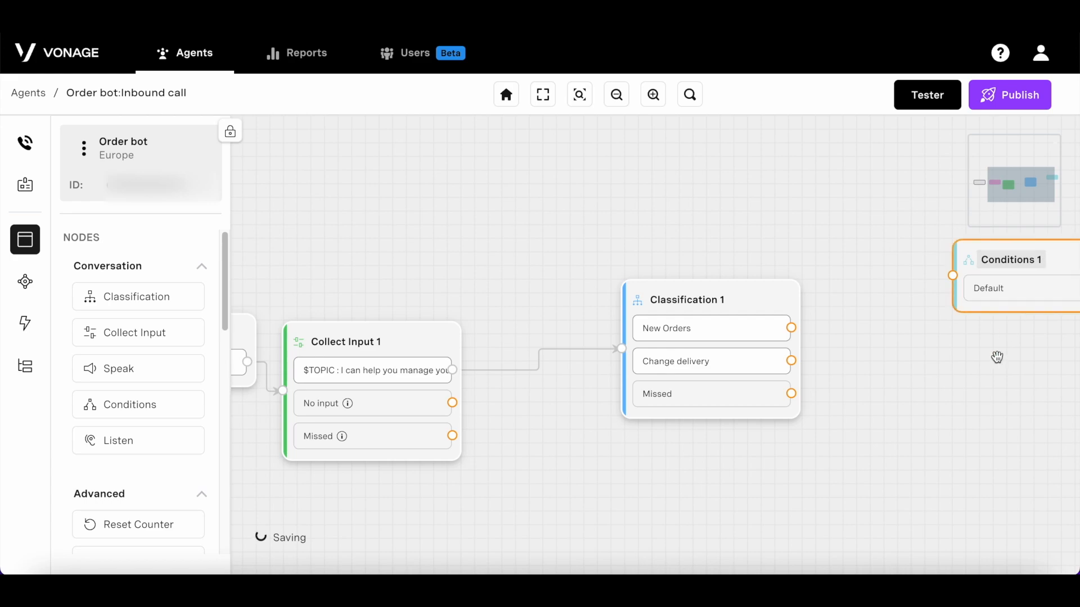
drag(984, 440, 731, 460)
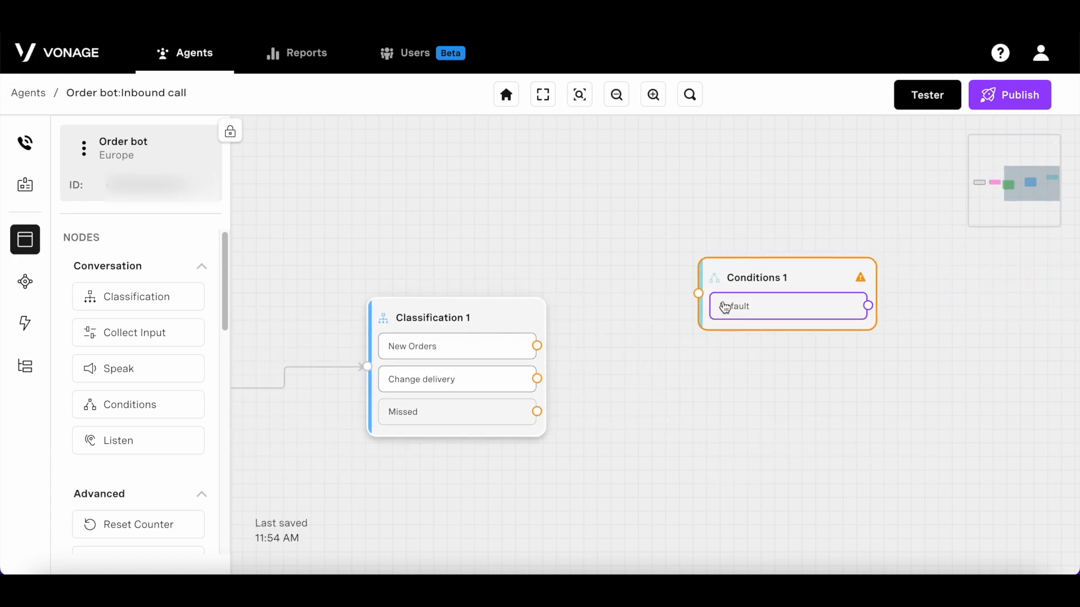
drag(740, 302, 910, 297)
drag(146, 342, 726, 337)
drag(698, 385, 687, 321)
Step: Give Collect Input 2 the prompt 'So you want to order an $APPLIANCES? Is that right?'
click(690, 320)
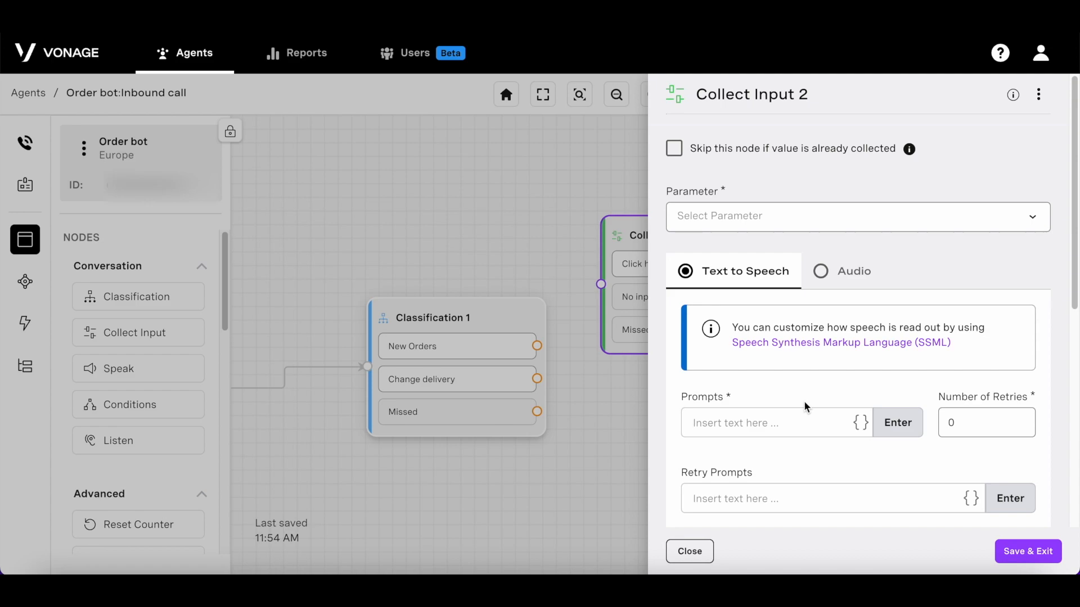
text(So you want to order an $)
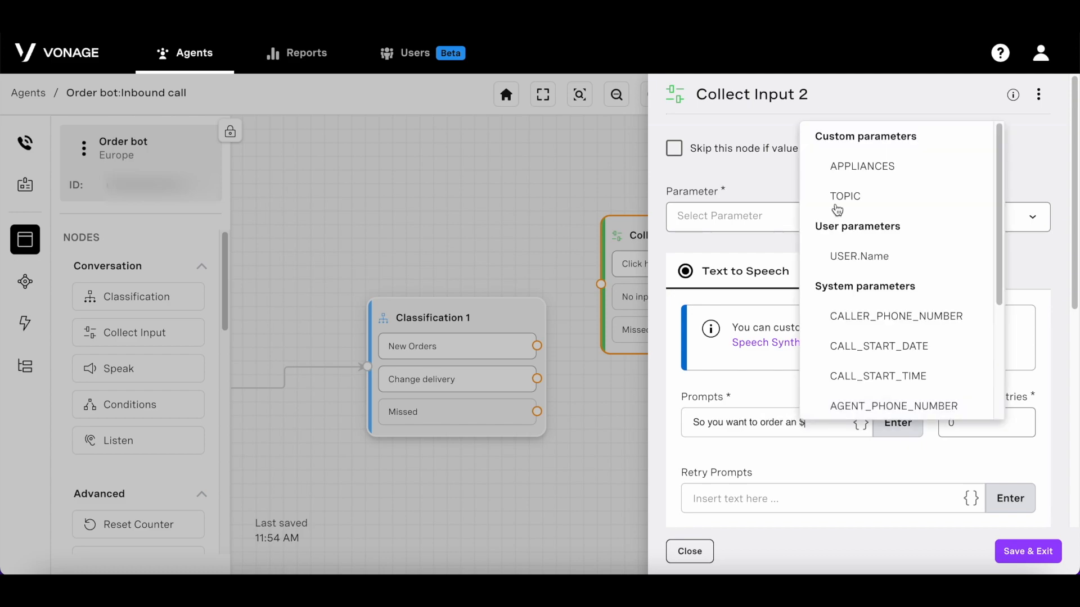
click(862, 167)
text(?)
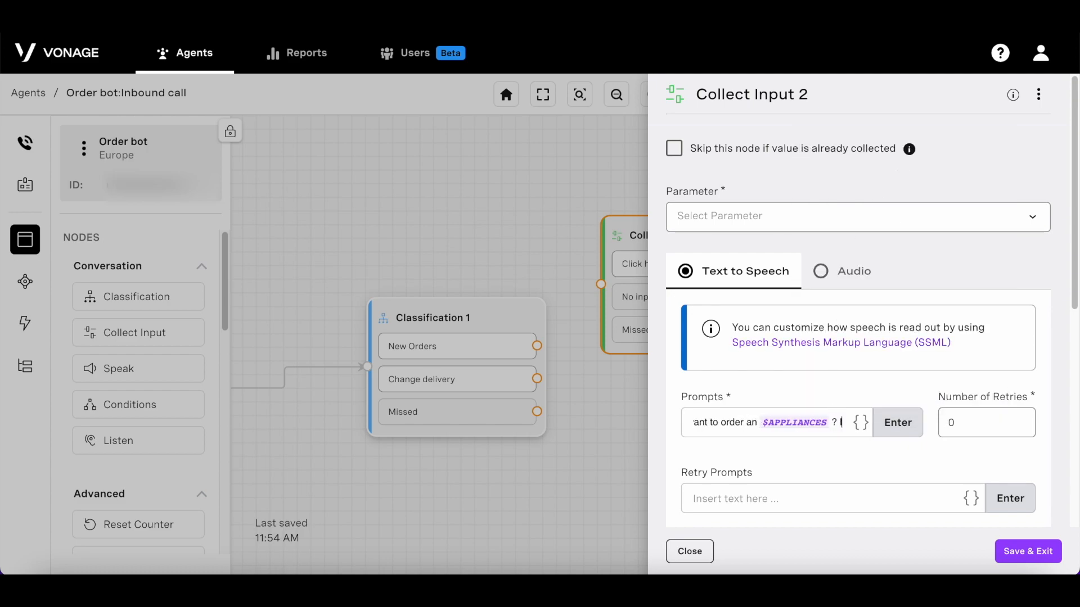
text( Is that right?)
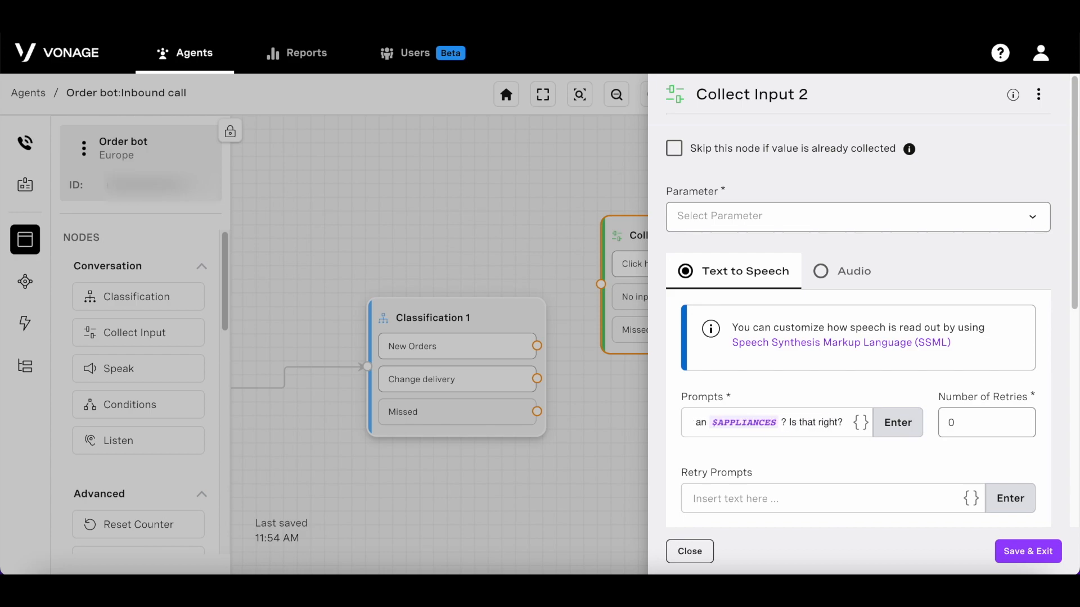
key(Return)
scroll(905, 417, down, 2)
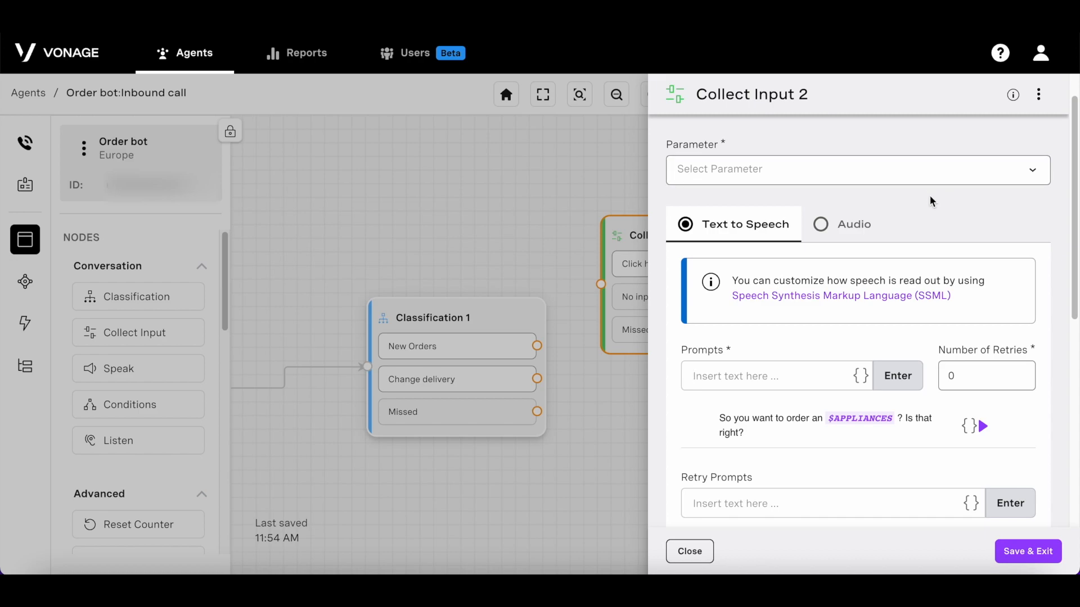
click(957, 167)
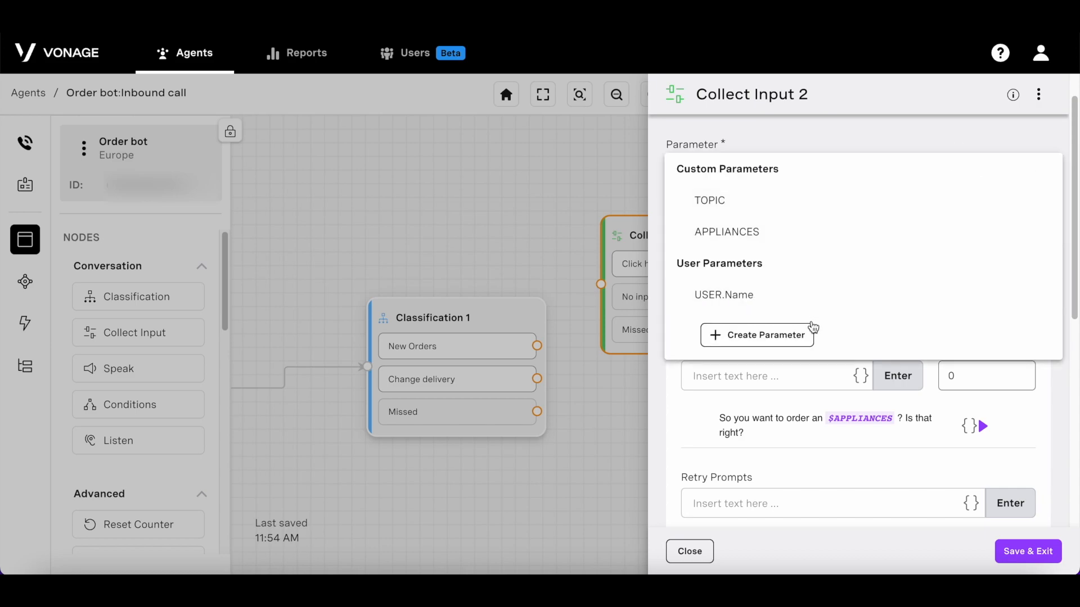
click(804, 334)
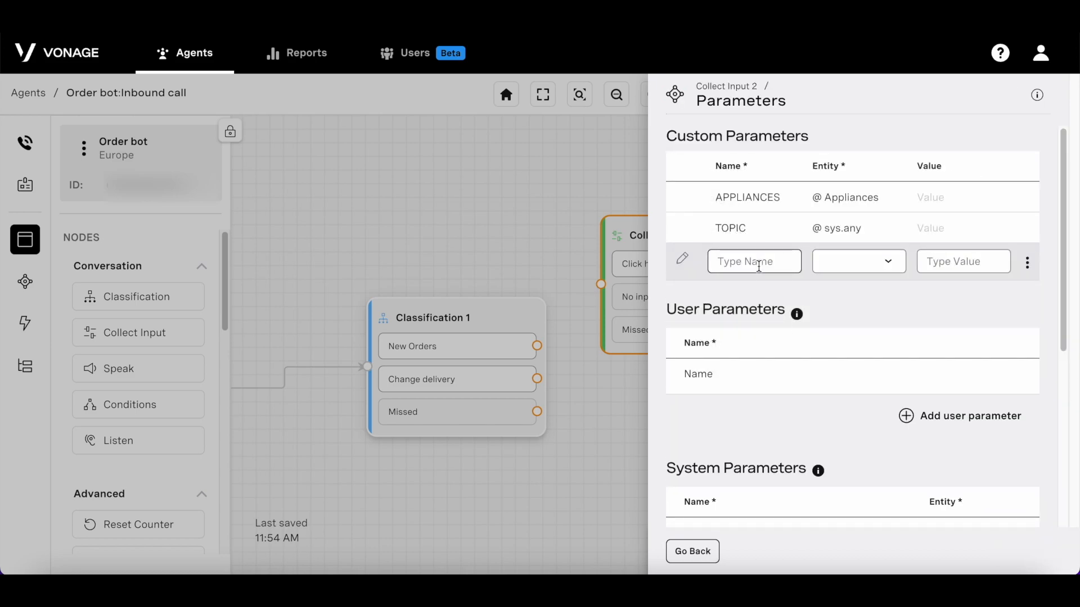
text(CONFIRM)
text(_)
text(APPLIANCE)
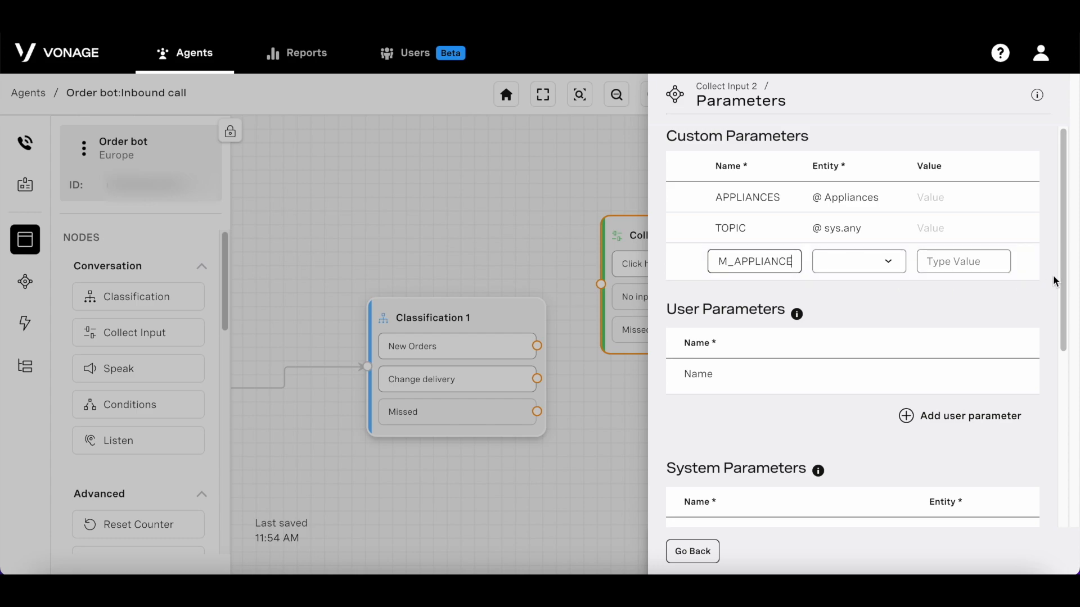
click(877, 264)
scroll(921, 311, down, 5)
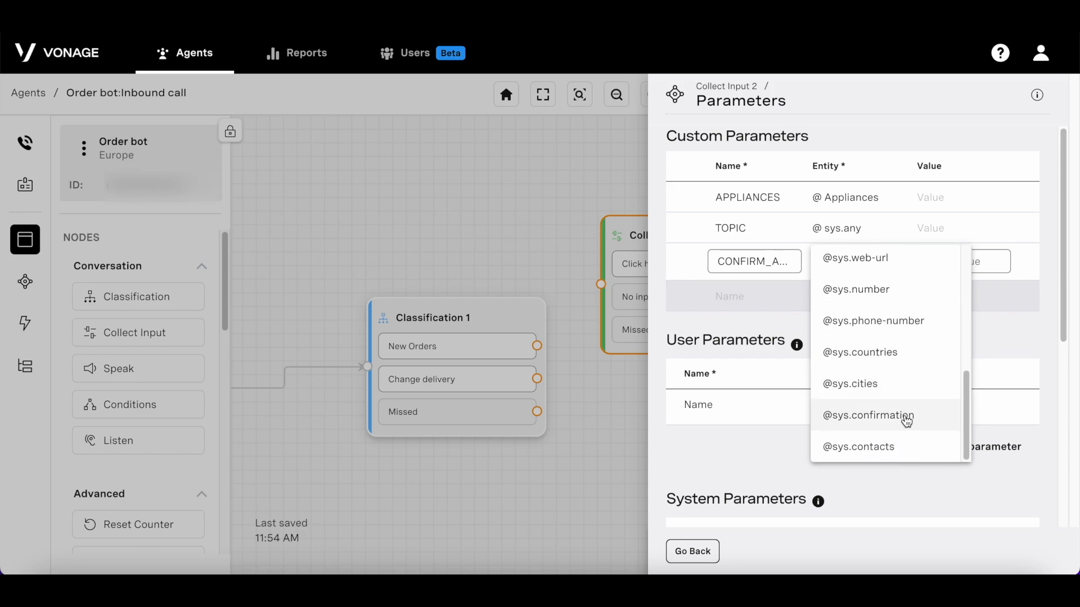
click(906, 419)
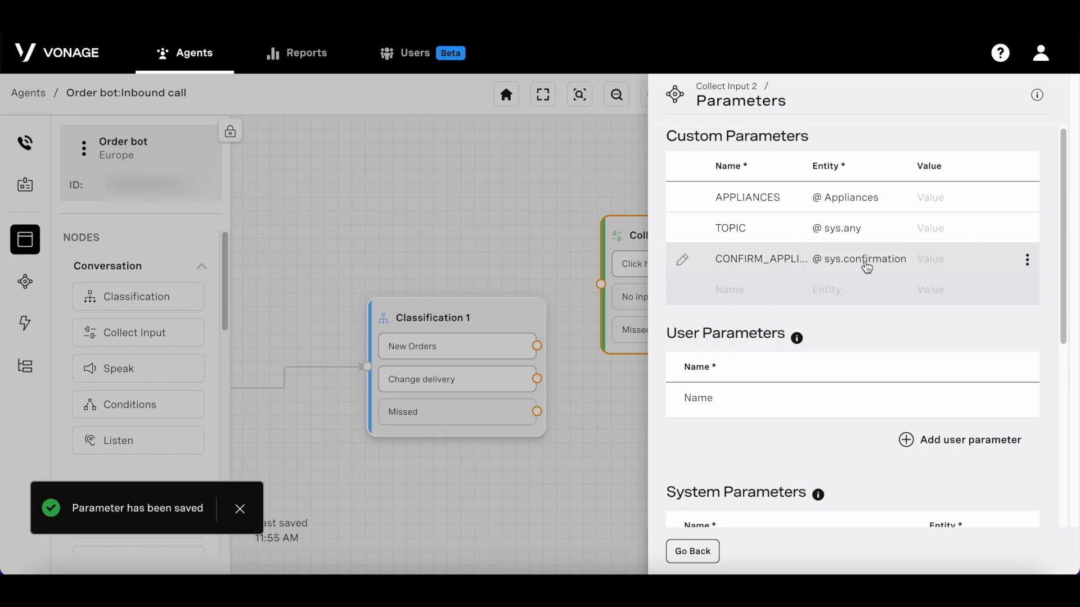
click(693, 551)
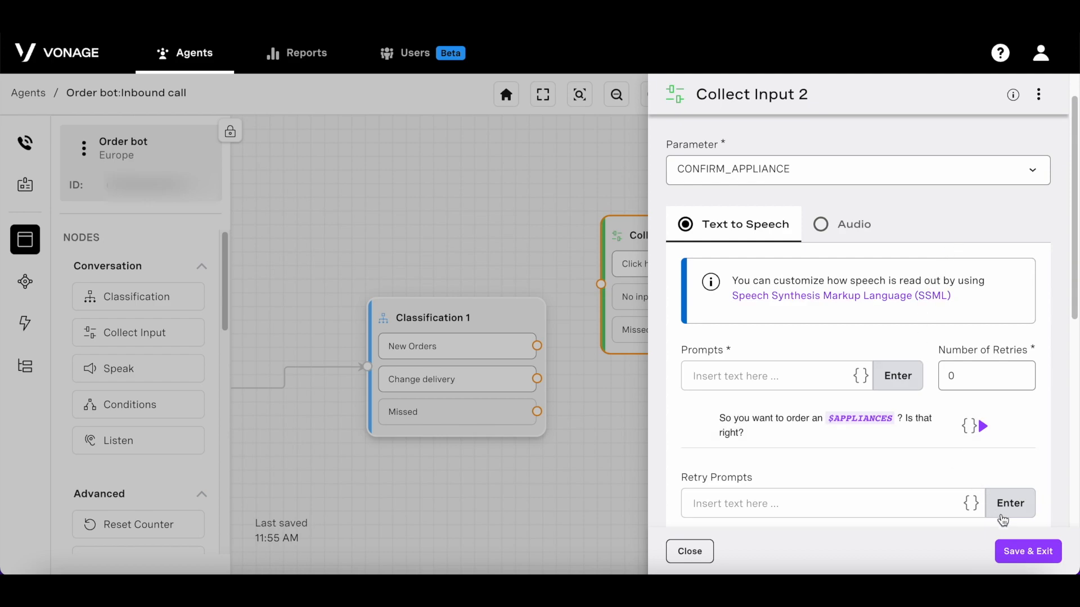
click(1057, 560)
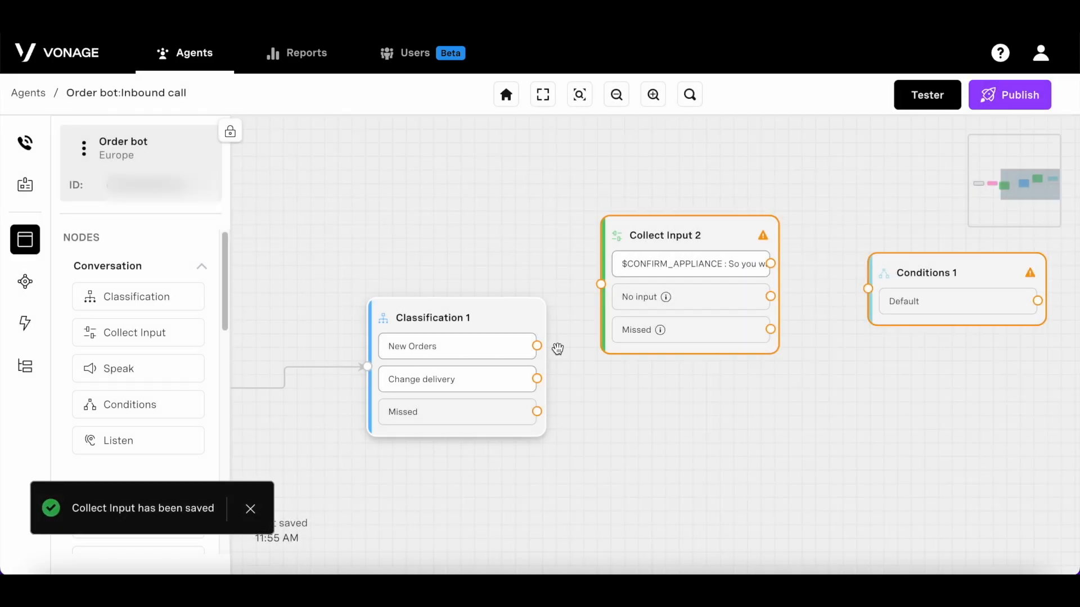
Step: Connect New Orders to Collect Input 2, and Collect Input 2's output to Conditions 1
drag(538, 345, 601, 284)
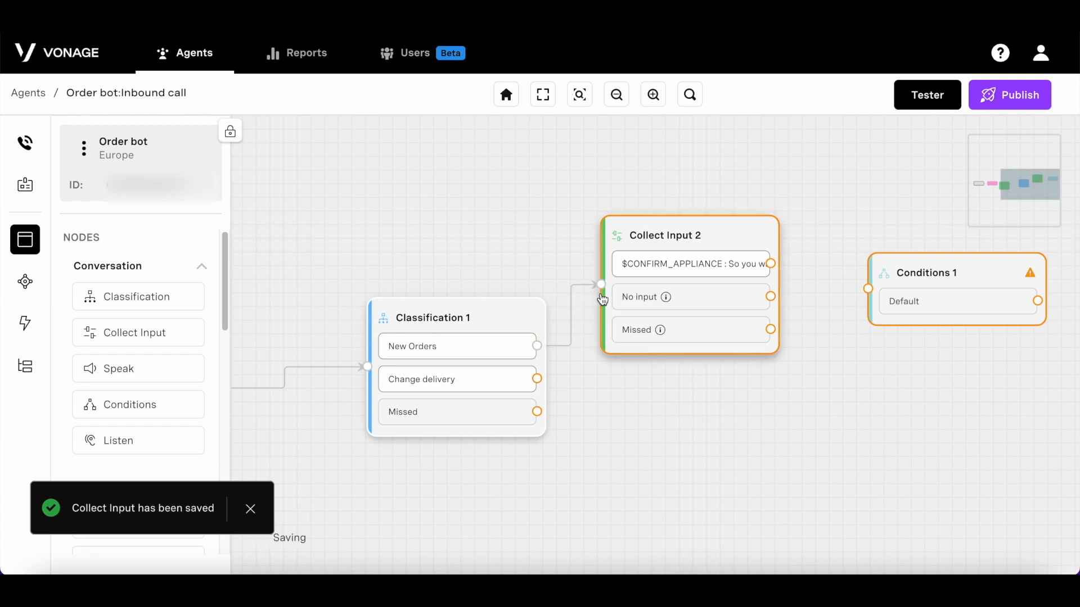
drag(905, 308, 890, 234)
drag(771, 264, 851, 224)
drag(855, 328, 616, 443)
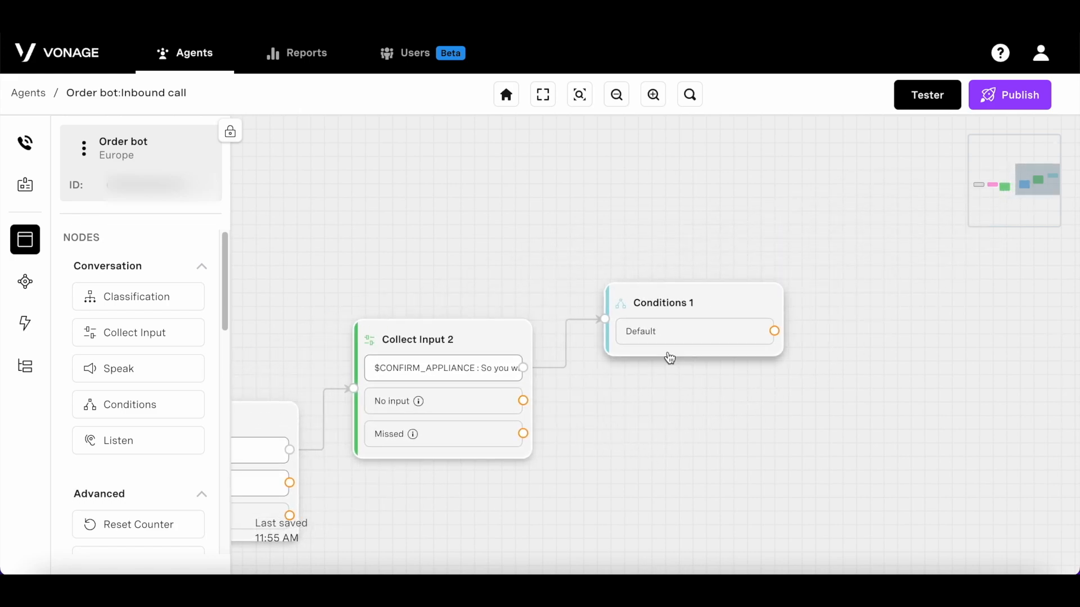
Step: In Conditions 1, add a condition where CONFIRM_APPLIANCE is equal to yes
click(686, 348)
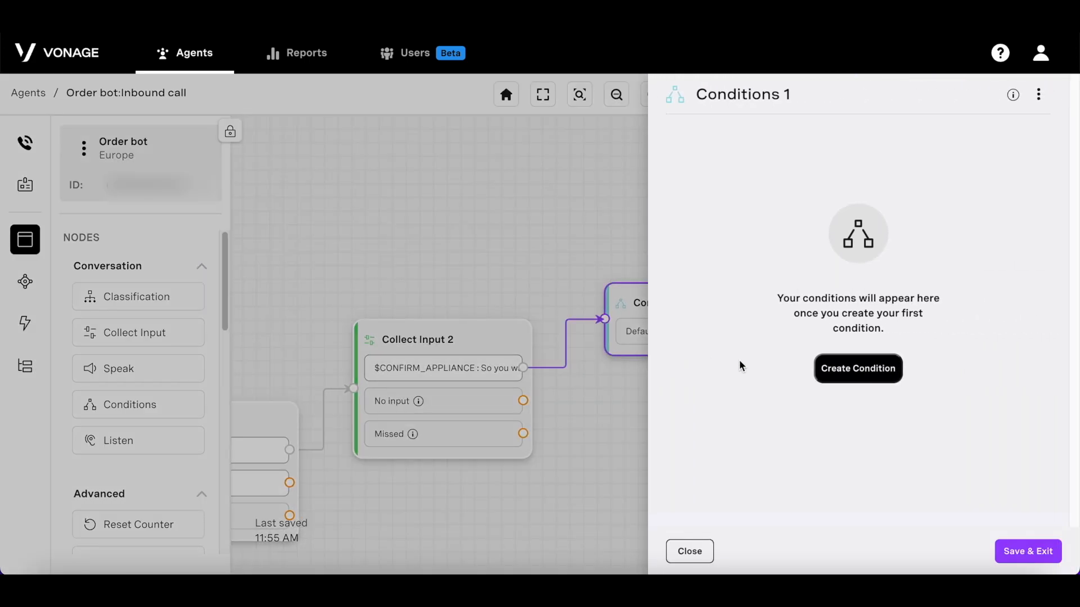
click(869, 370)
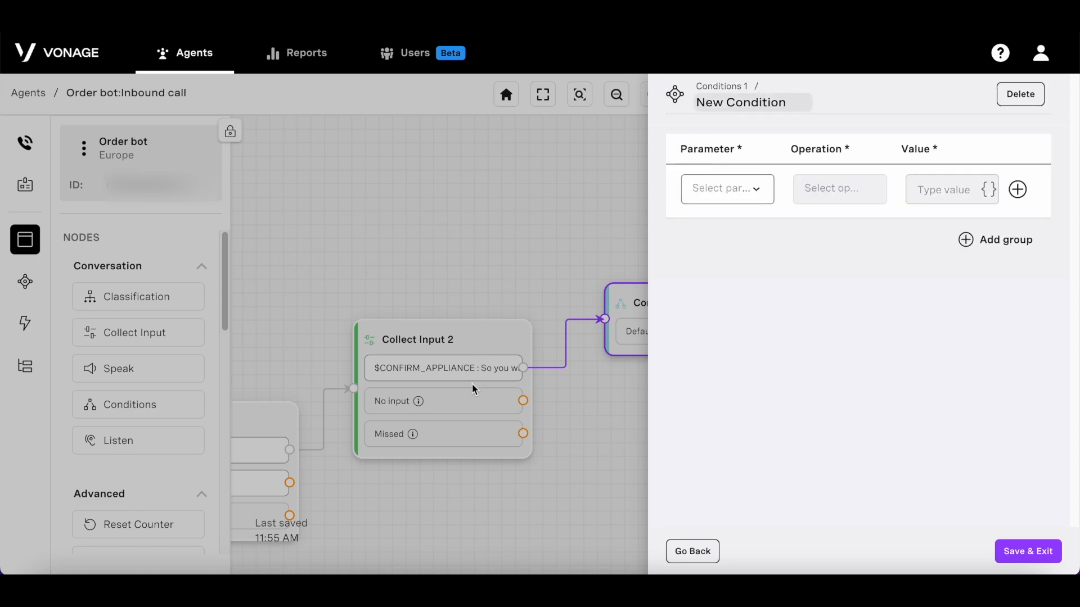
click(761, 189)
click(816, 283)
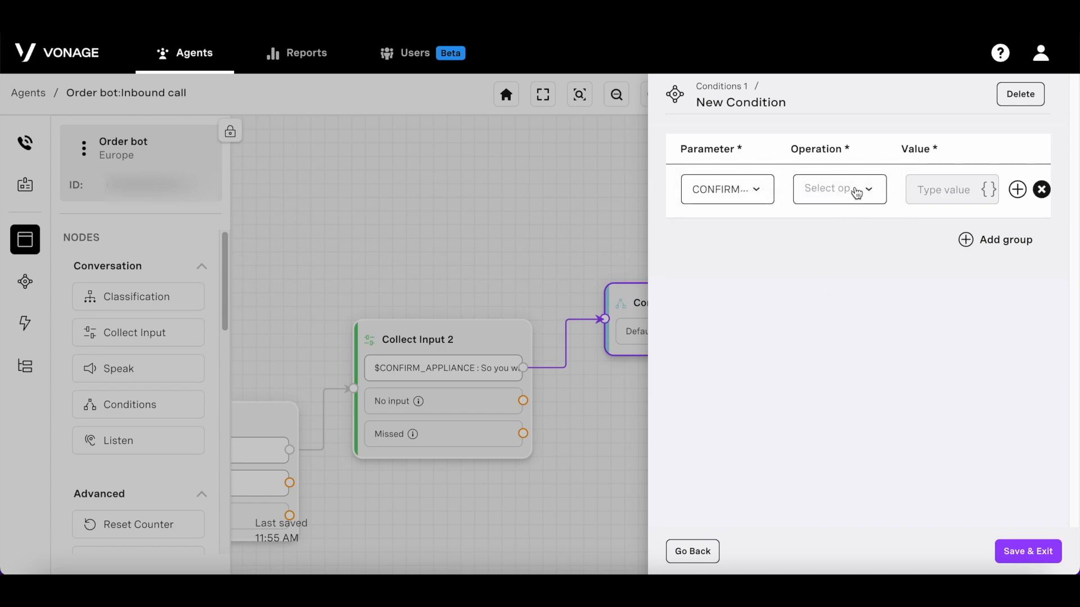
click(856, 194)
click(897, 282)
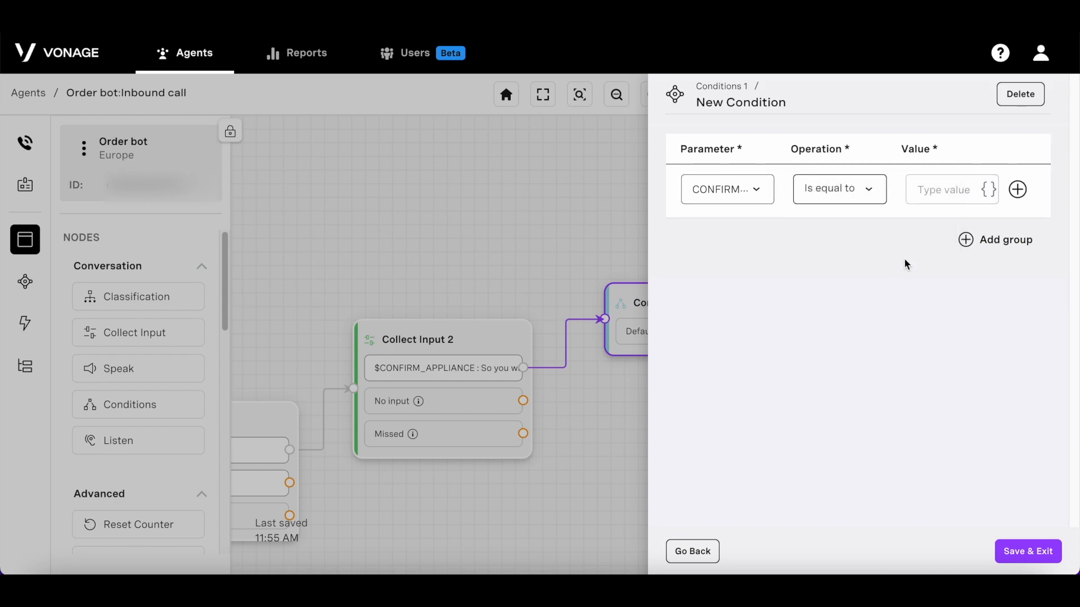
click(934, 189)
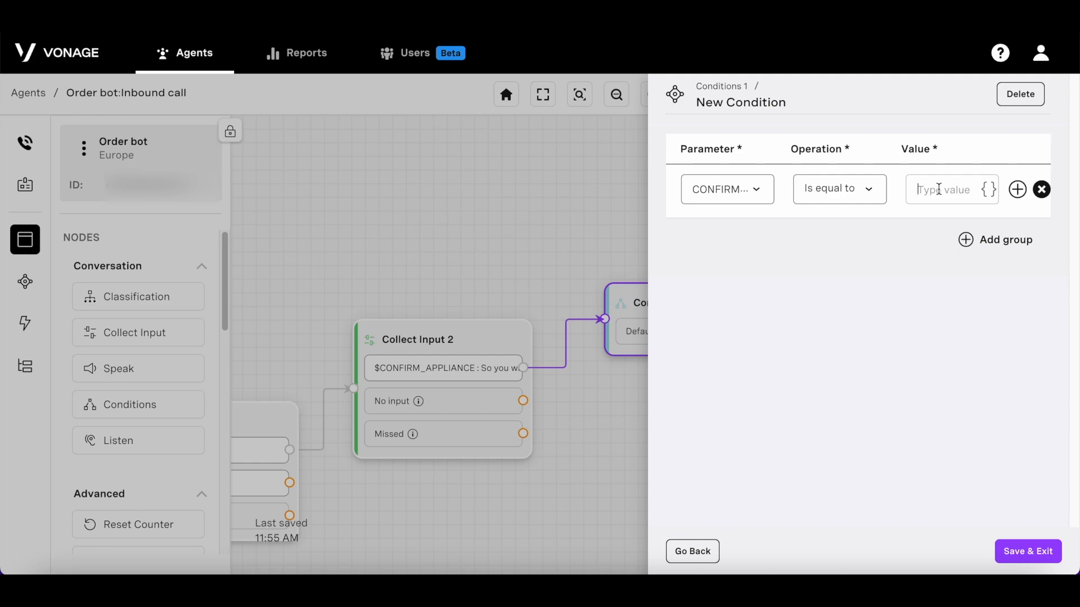
text(yes)
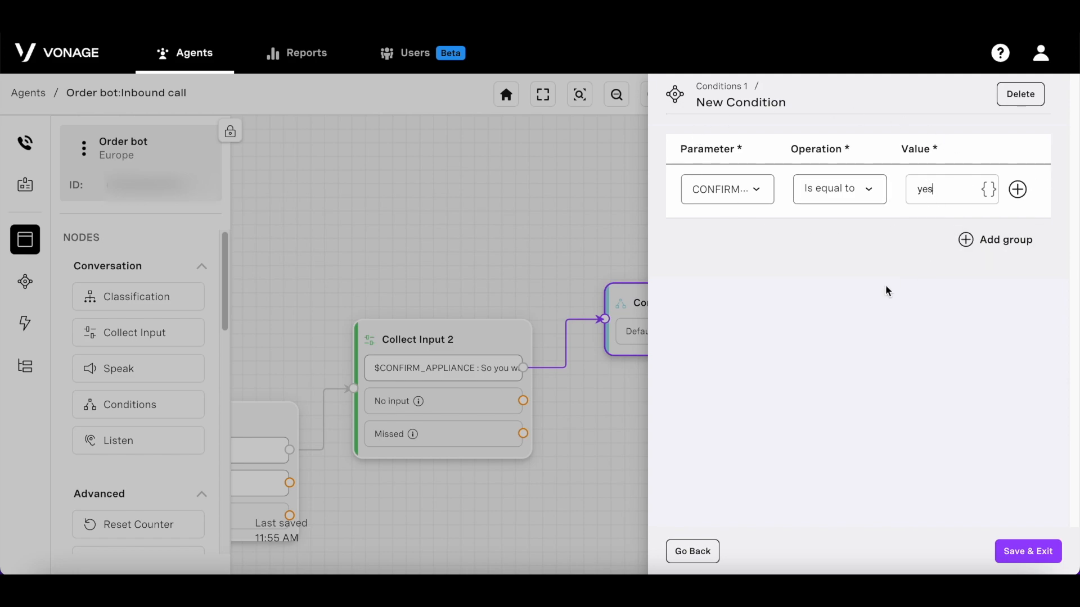
Step: Name that condition Yes, save it, and add a second No condition
drag(789, 100, 687, 105)
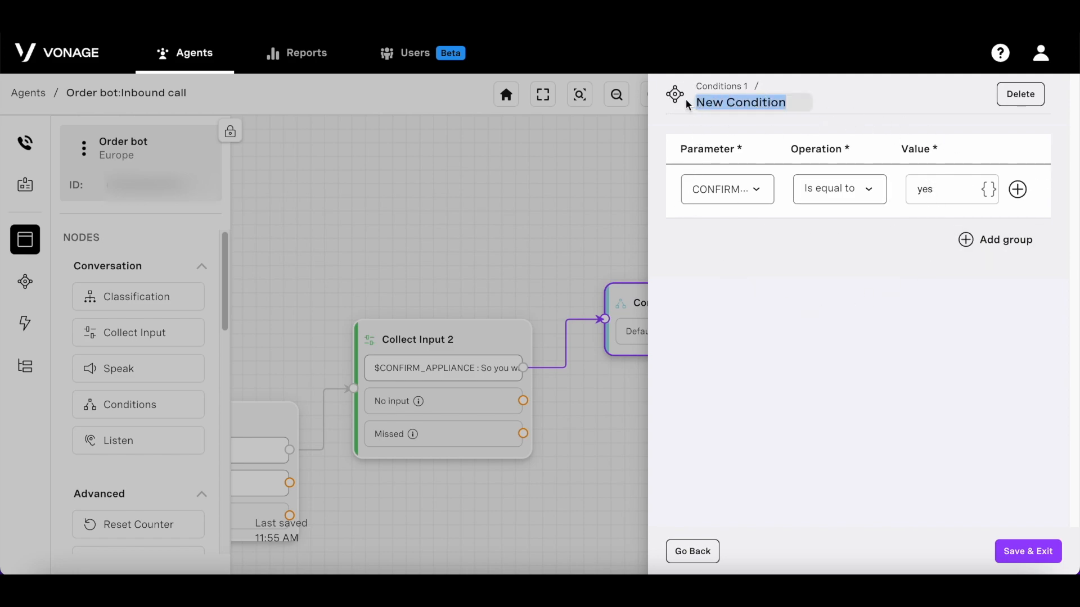
text(Yes)
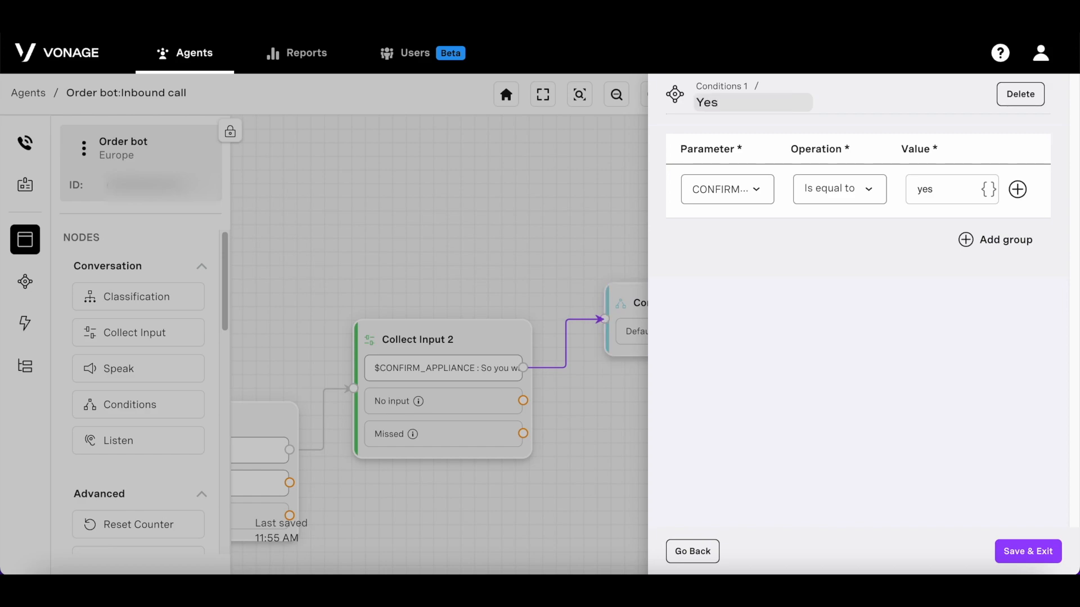
click(1027, 545)
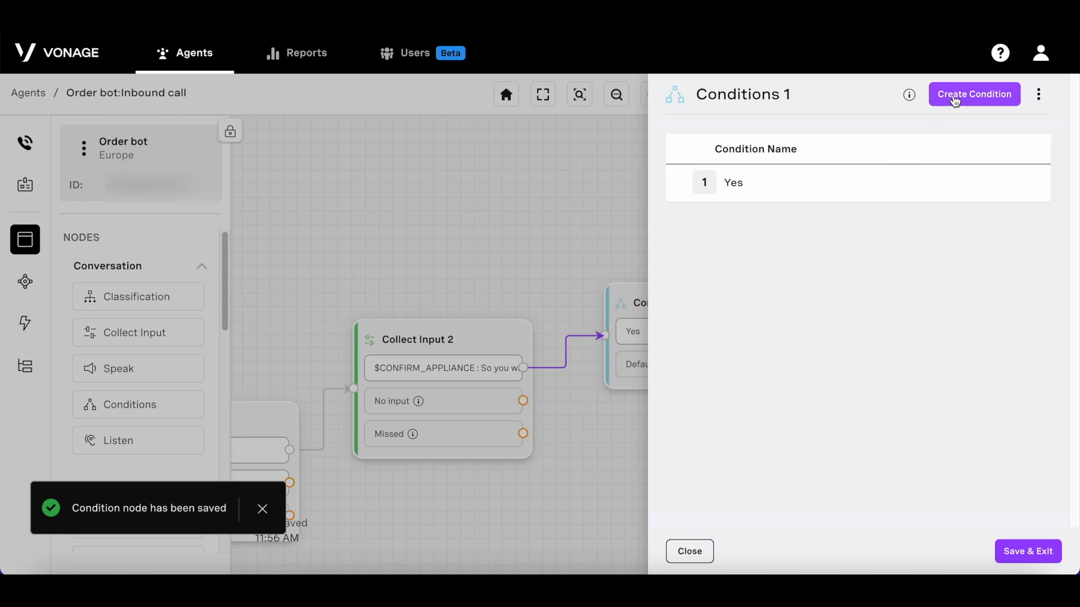
click(954, 97)
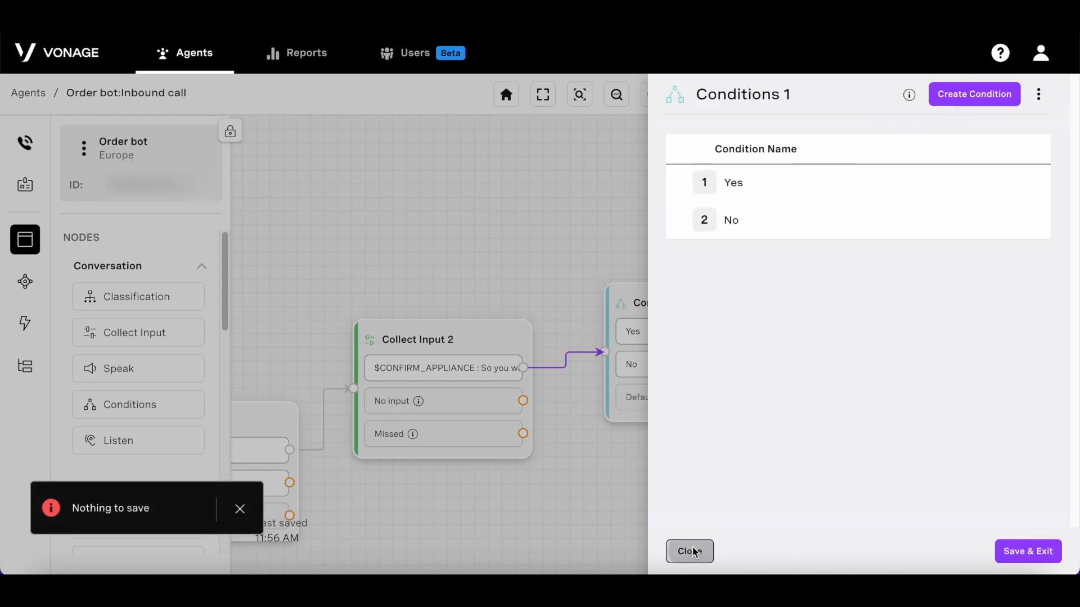
click(691, 552)
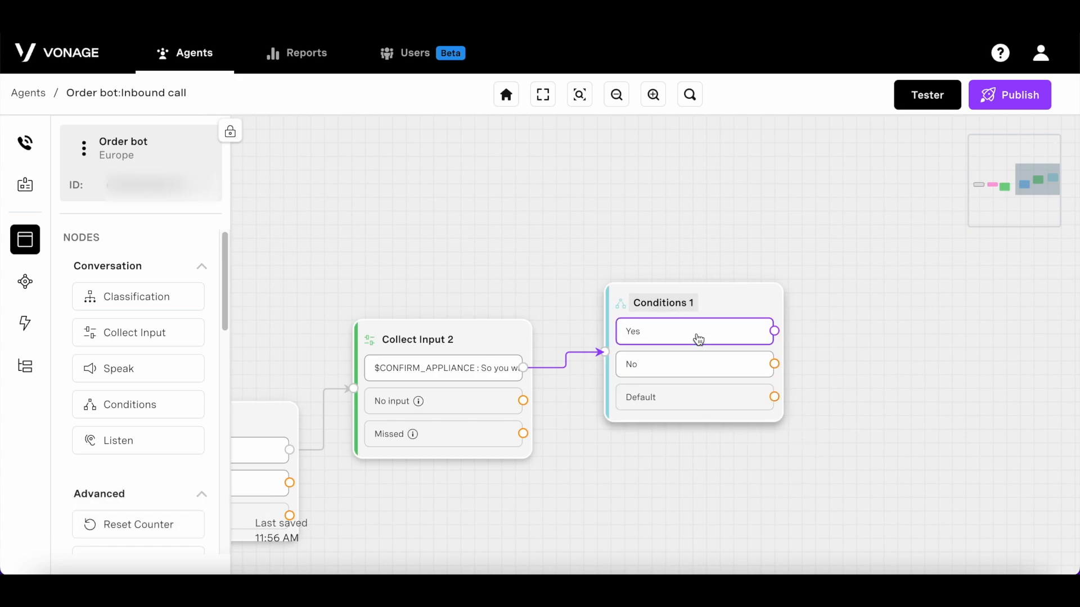
Step: Raise Conditions 1, add a Call Routing node, and review its Route call to destinations
drag(747, 360, 746, 308)
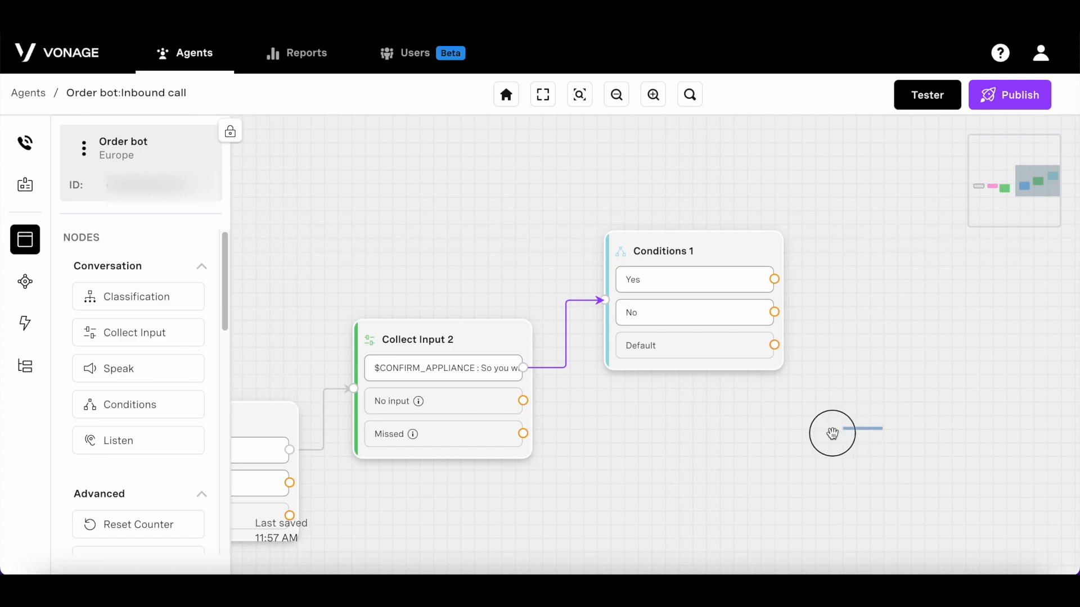
drag(730, 482, 674, 498)
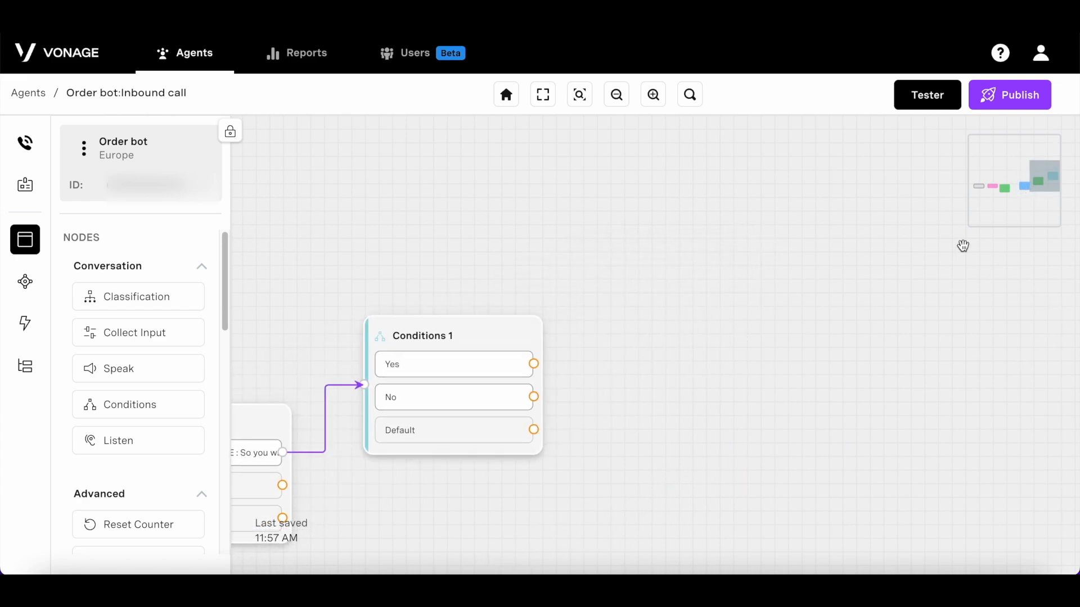
scroll(156, 370, down, 2)
scroll(156, 370, down, 4)
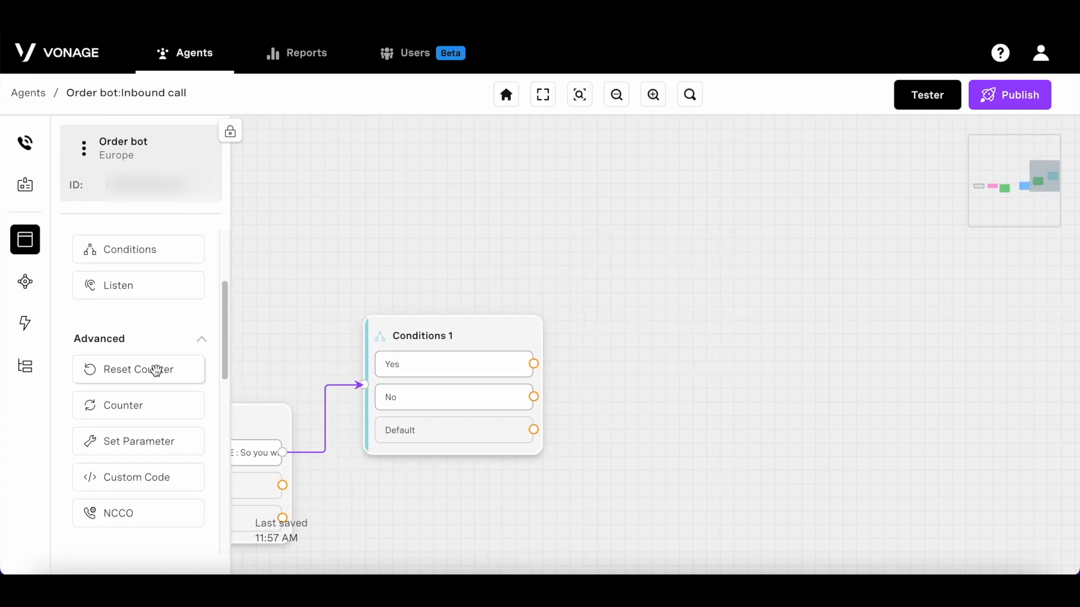
drag(154, 403, 738, 323)
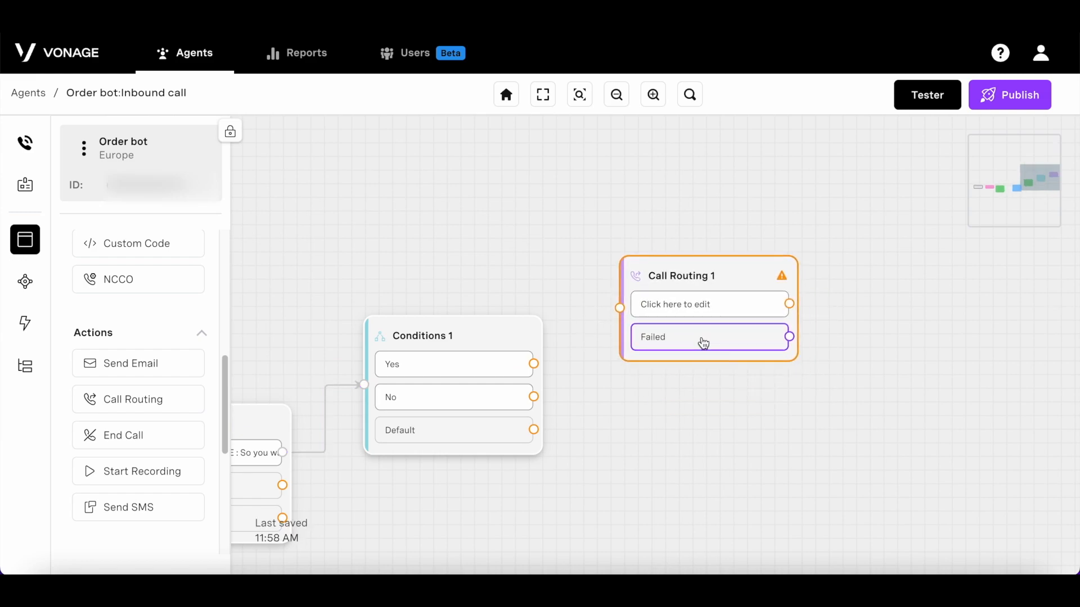
click(682, 319)
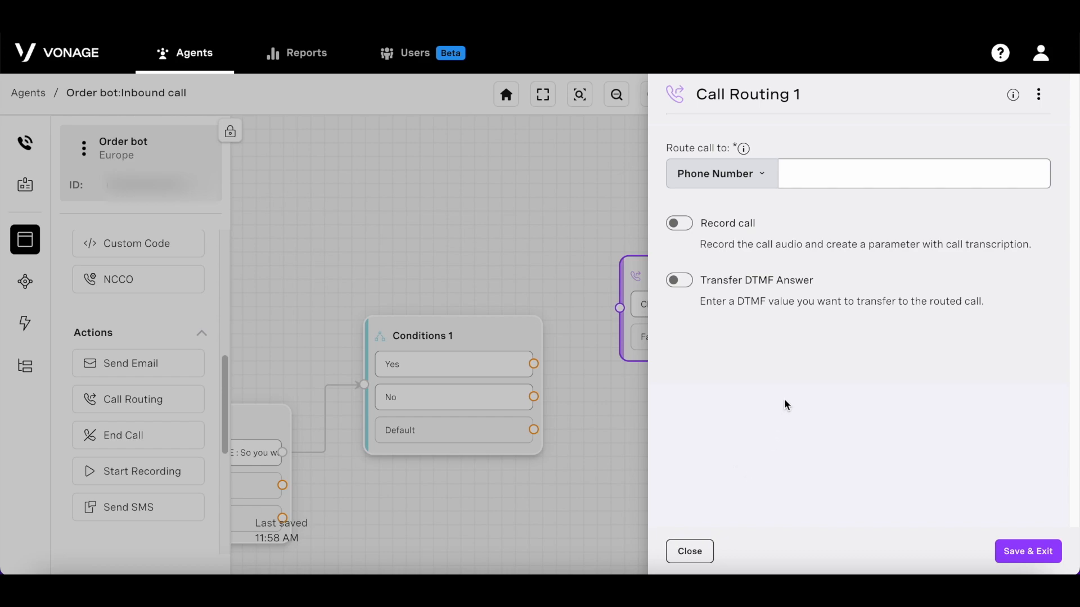
click(748, 174)
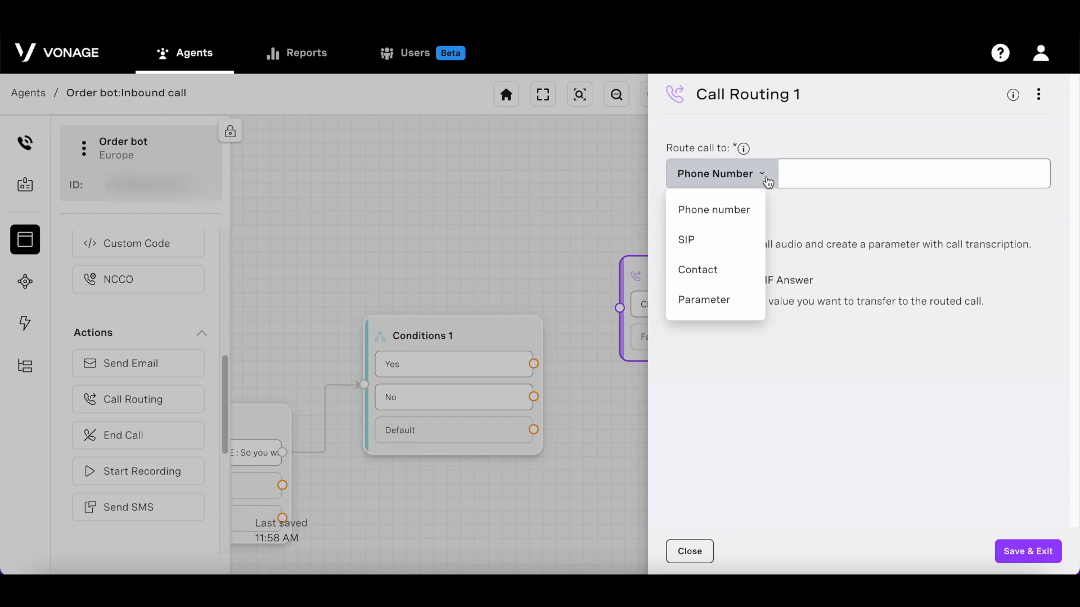
click(812, 222)
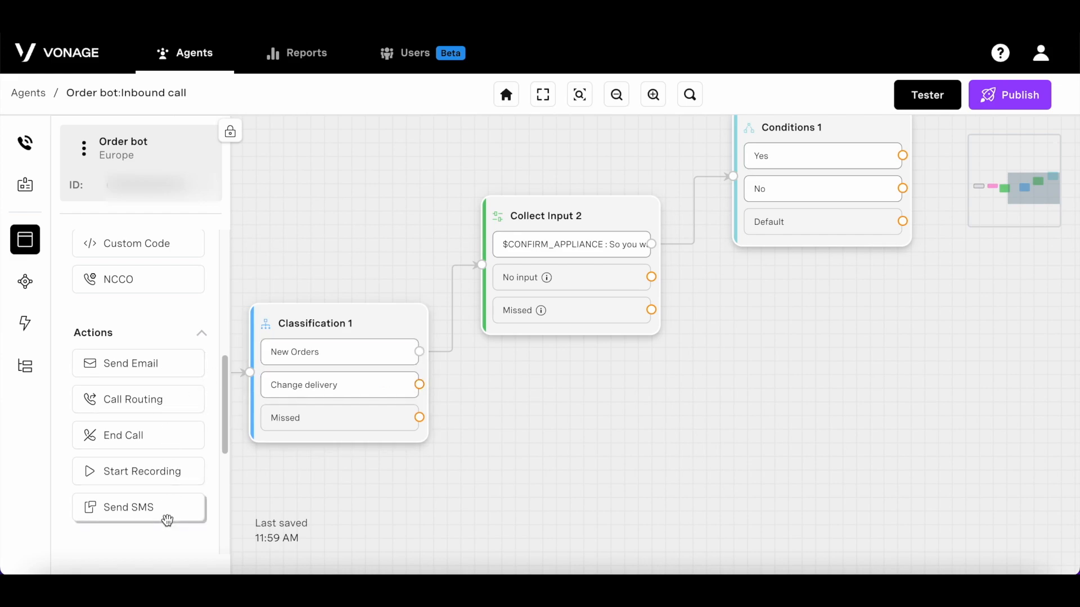
Step: Add a Collect Input 3 node below Collect Input 2
drag(535, 477, 514, 437)
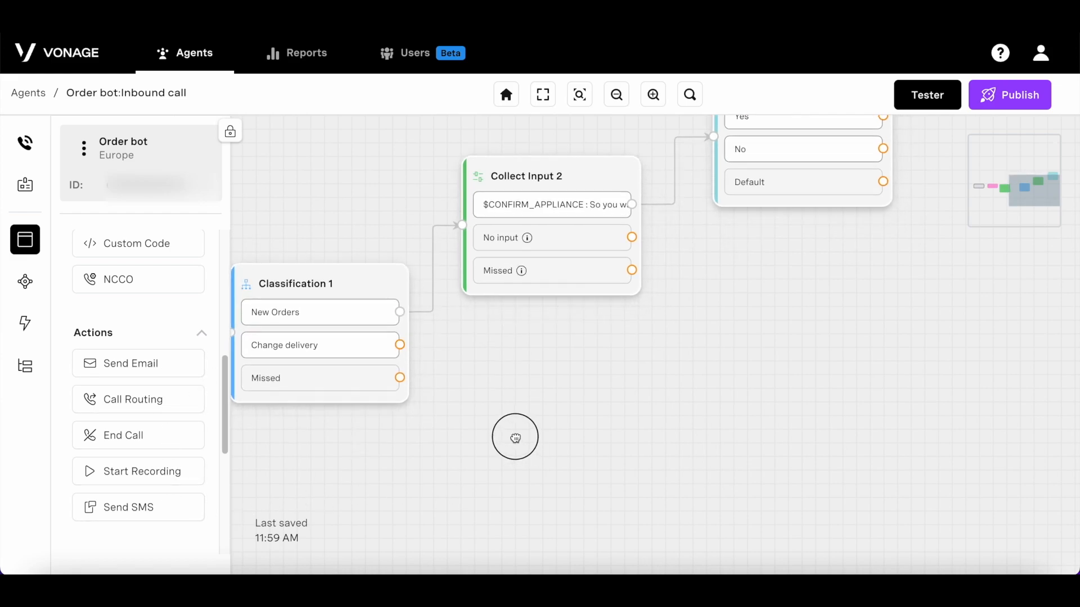
scroll(93, 355, up, 1)
scroll(91, 356, up, 3)
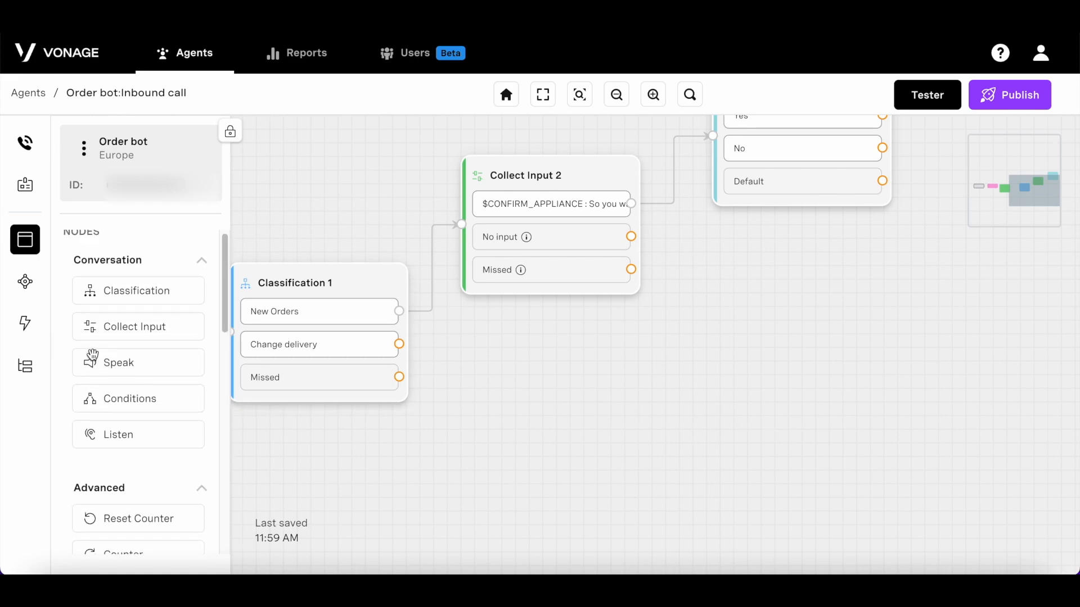
drag(163, 335, 611, 399)
drag(607, 463, 556, 465)
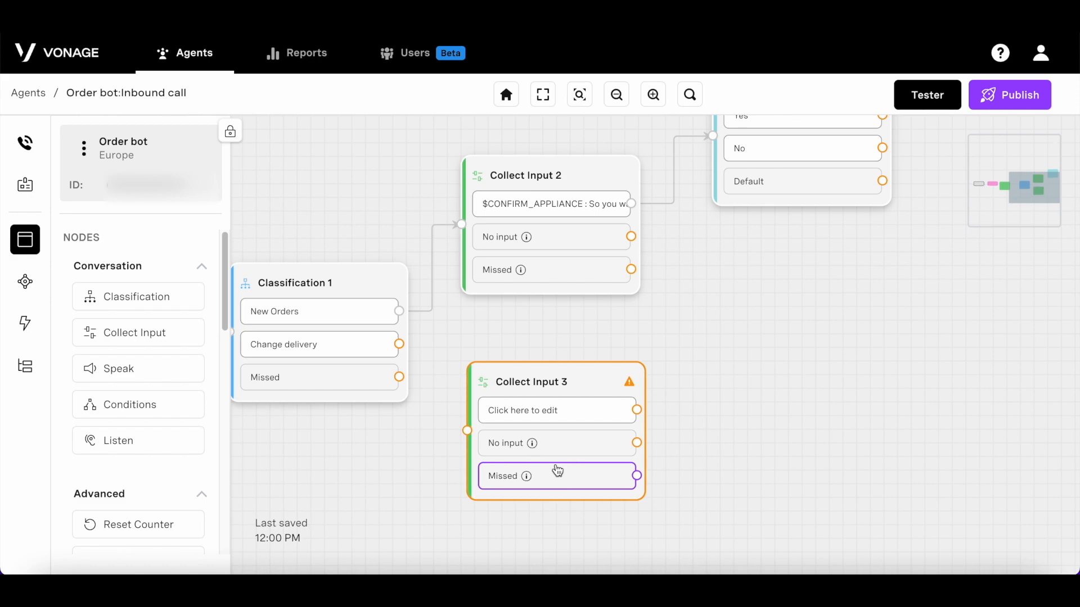
click(557, 471)
click(812, 224)
click(777, 389)
click(737, 290)
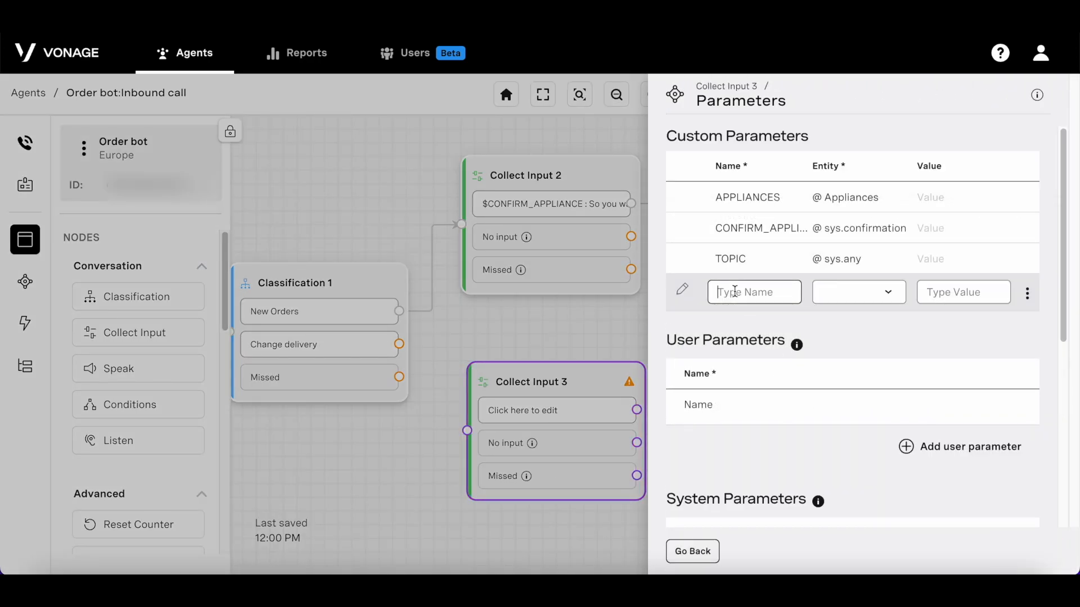
text(NEW_DATE)
click(857, 298)
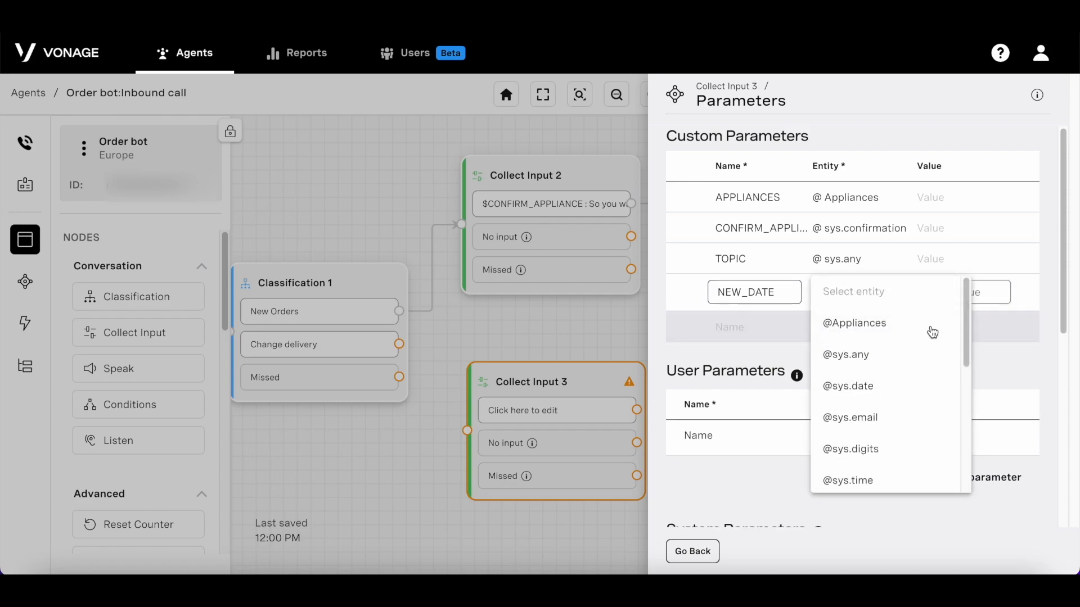
click(890, 398)
click(916, 349)
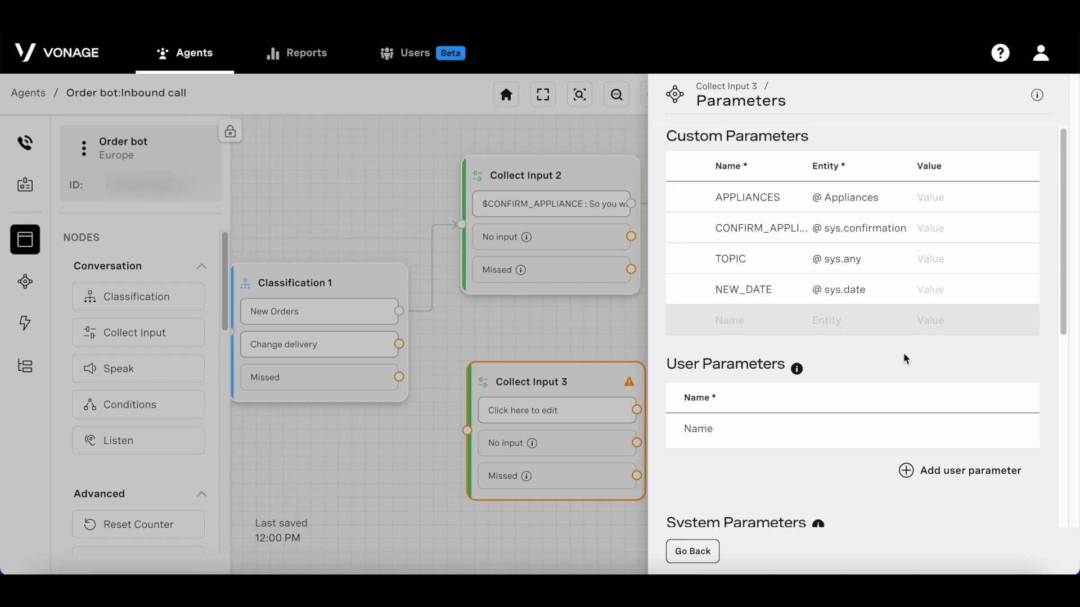
click(697, 558)
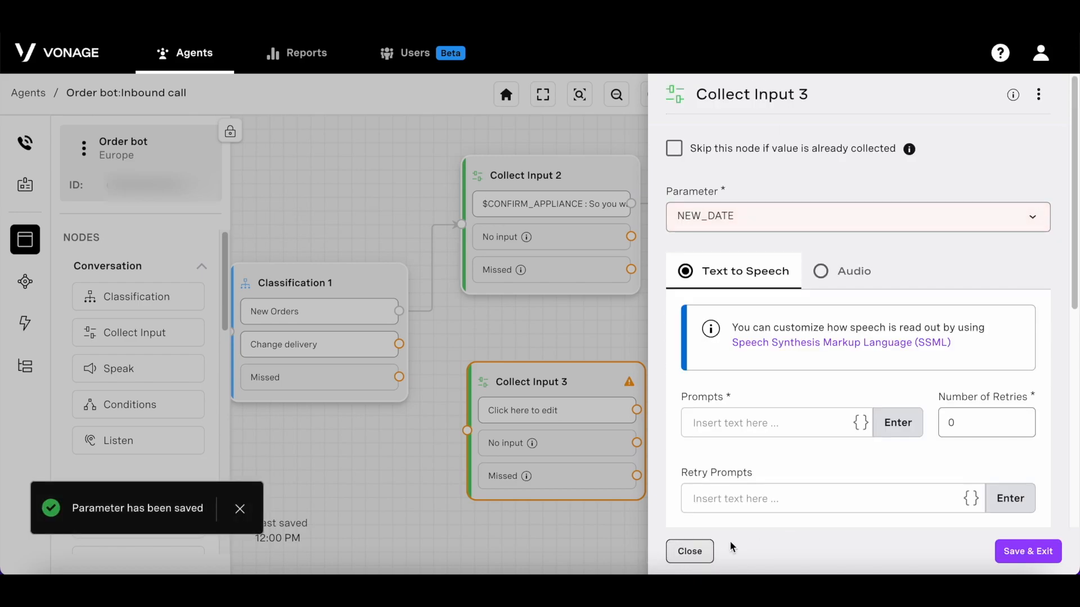
Step: Add the prompt 'What date would you like the order to be delivered on?' and save
click(784, 418)
text(What d)
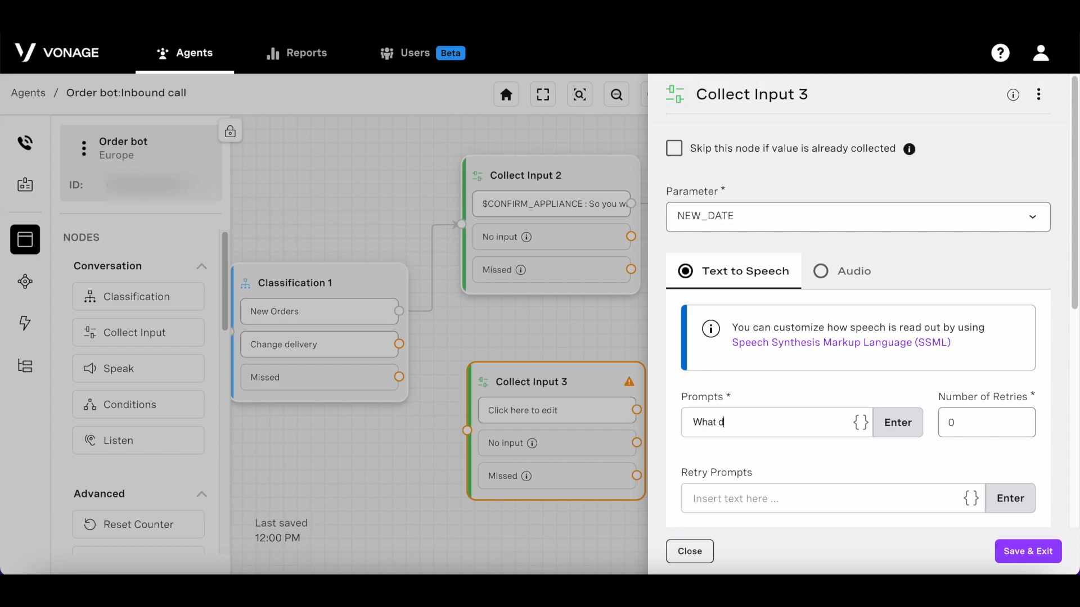
text(ate would you like the order to be delivered on?)
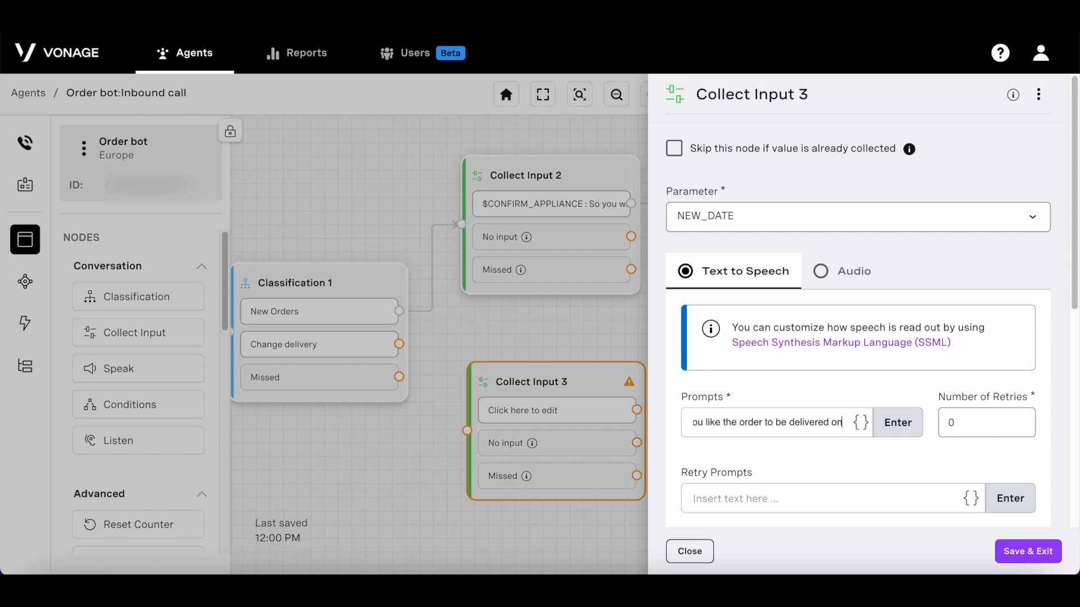
key(Return)
click(1021, 551)
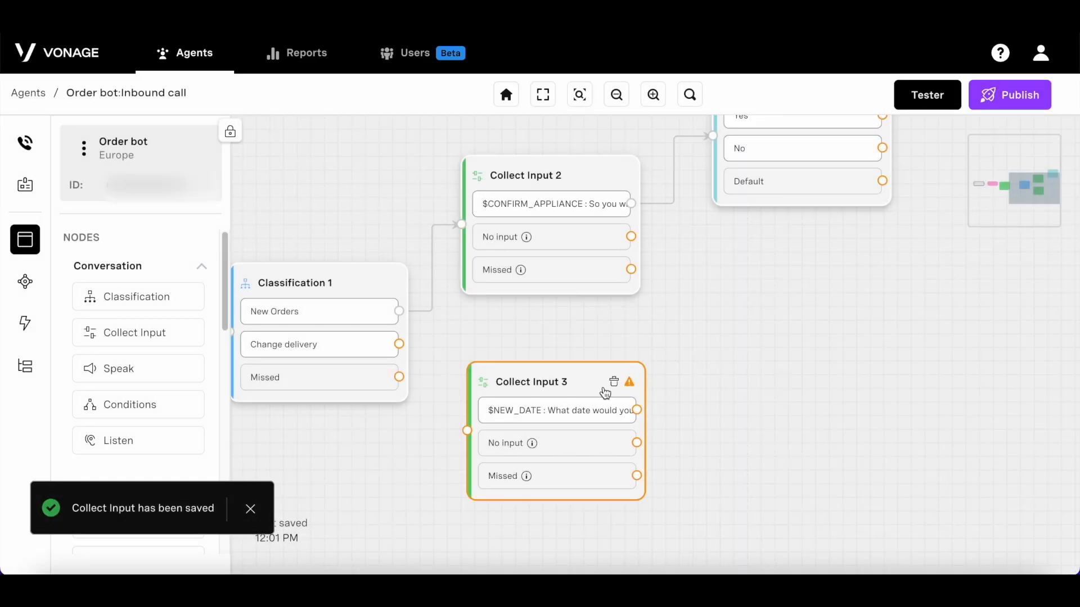
Step: Connect Change delivery to Collect Input 3 and add a Send SMS node
drag(551, 434, 540, 424)
drag(399, 344, 455, 421)
scroll(156, 399, down, 5)
drag(156, 399, 815, 393)
Step: Set the SMS sender to 'AI Studio' and the recipient to $CALLER_PHONE_NUMBER
click(814, 417)
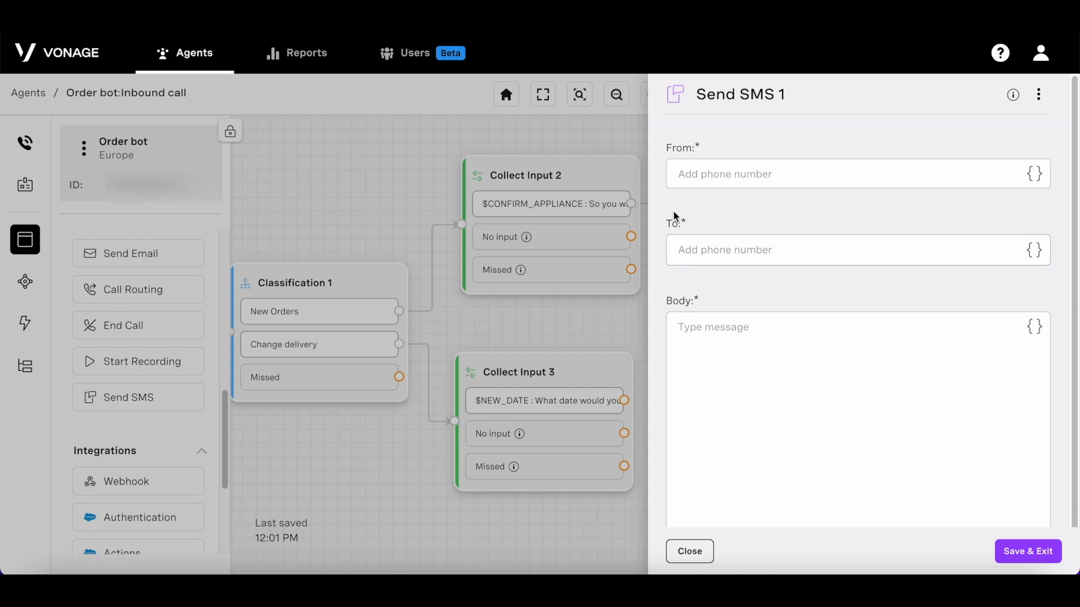
click(775, 174)
text(AI Studio)
click(799, 242)
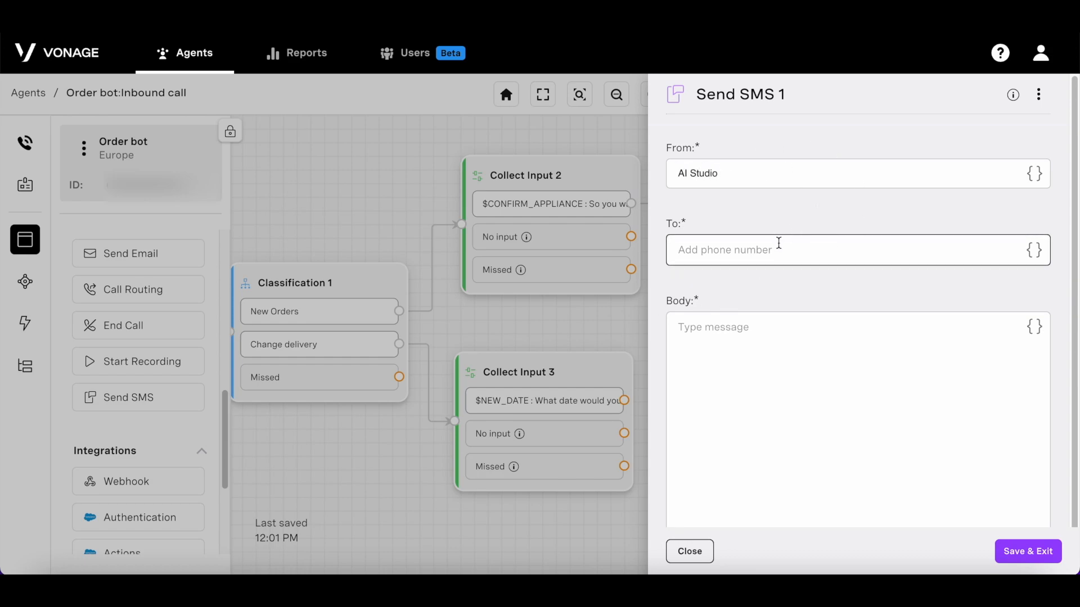
text($)
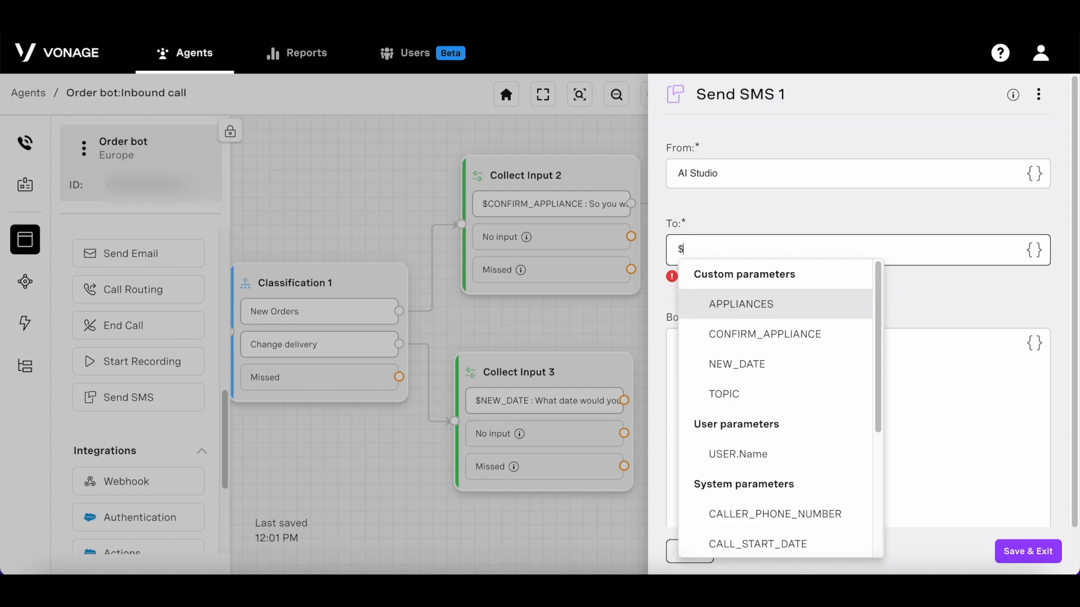
scroll(786, 369, down, 3)
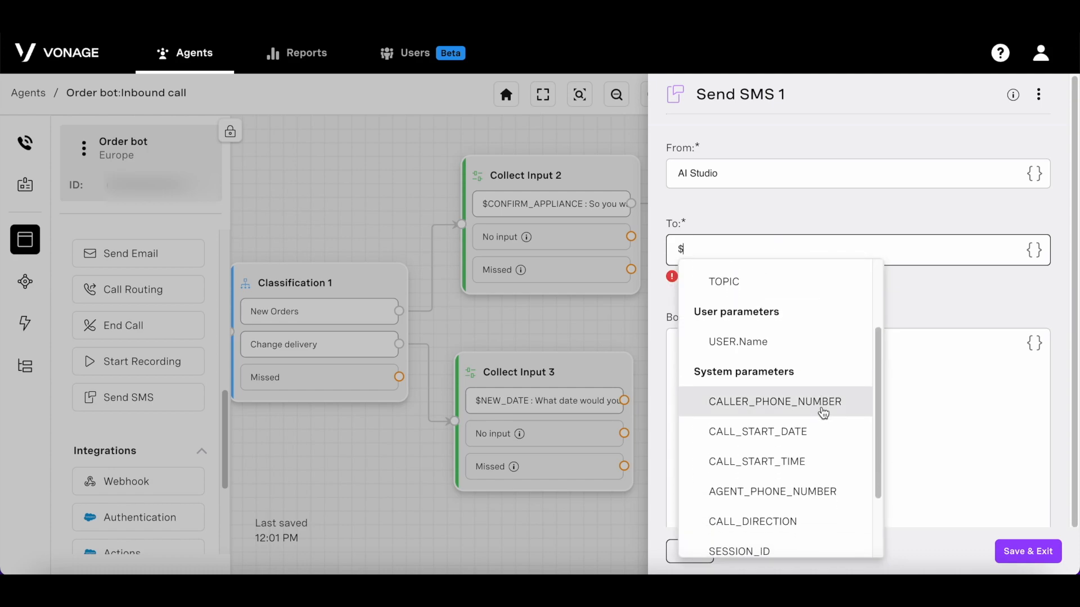
click(824, 413)
Step: Write the body 'Hello! Your order will be delivered on $NEW_DATE Thanks for using Vonage!' and save
click(803, 335)
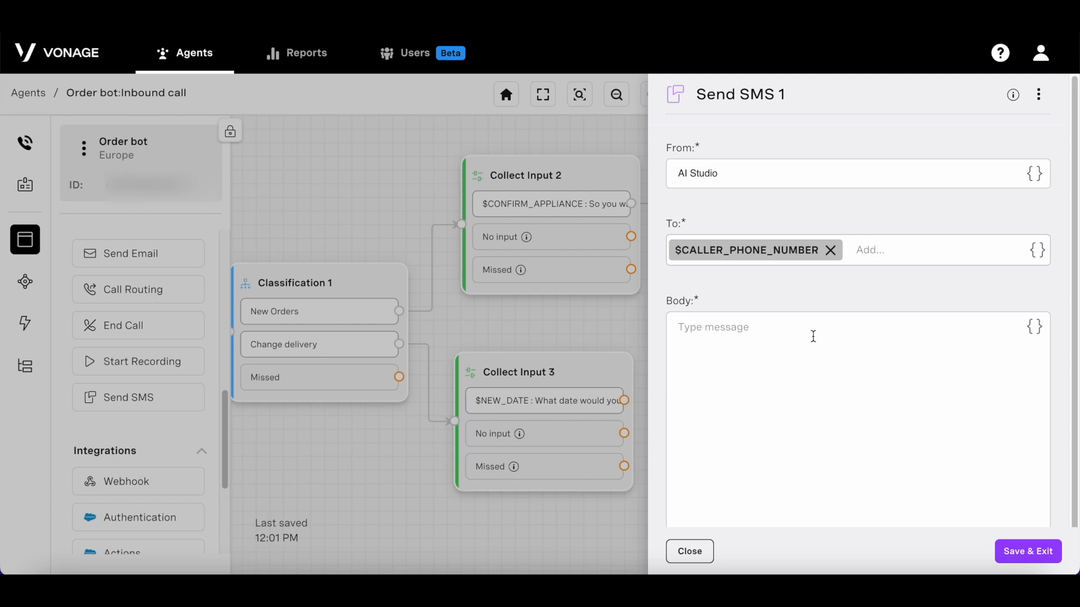
text(Hello!)
key(Return)
key(Return)
text(Your order will be delivered on $)
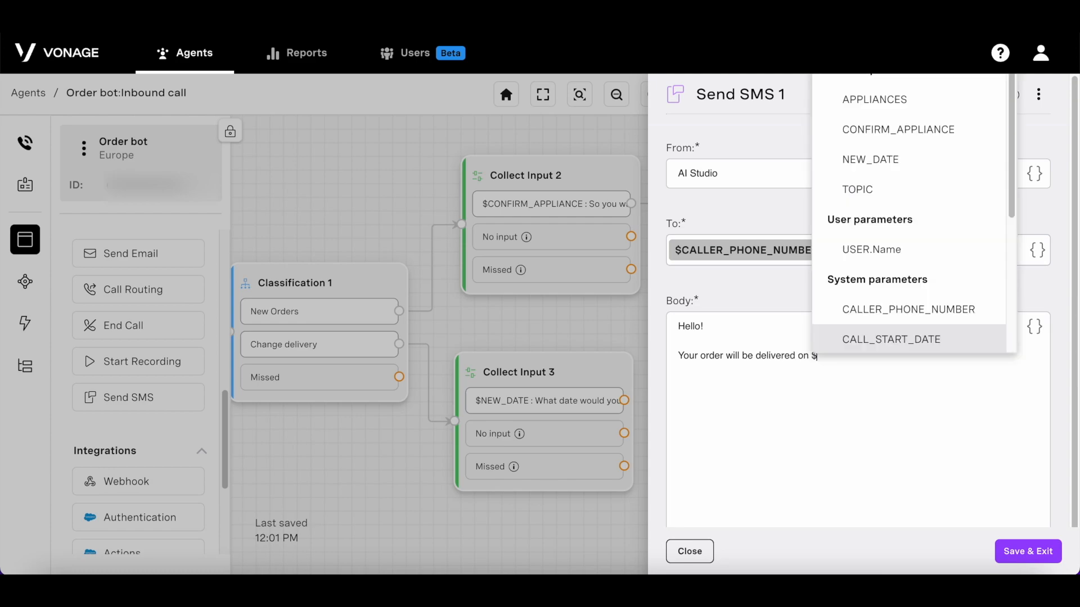
click(911, 159)
key(Return)
key(Return)
text(Thanks for using Vonage!)
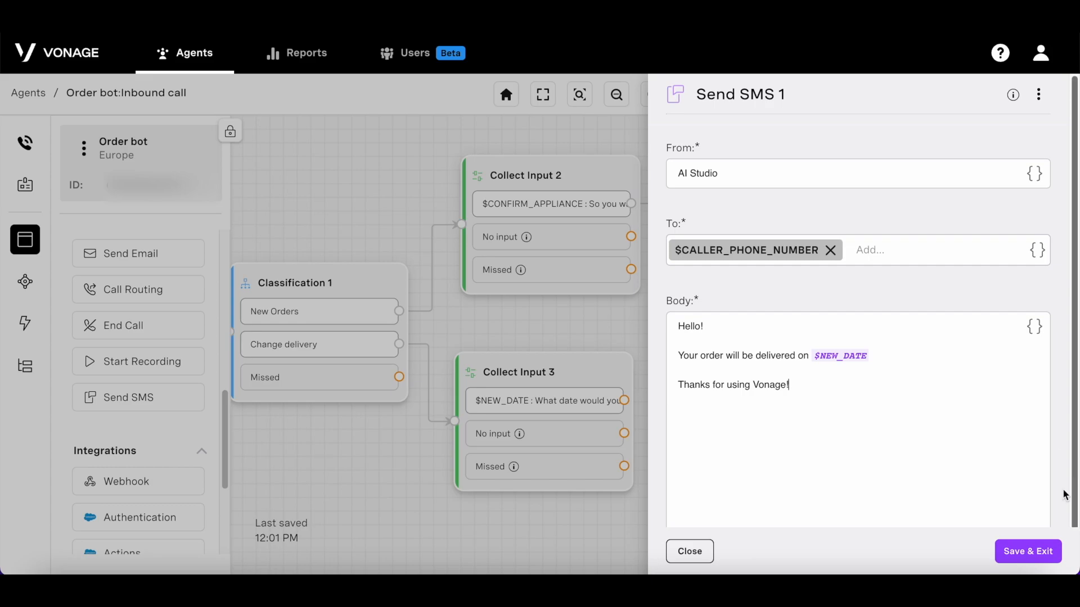
click(1028, 551)
Step: Add a Send Email 1 node and try enabling recording attachments, which raises an error
drag(165, 254, 827, 471)
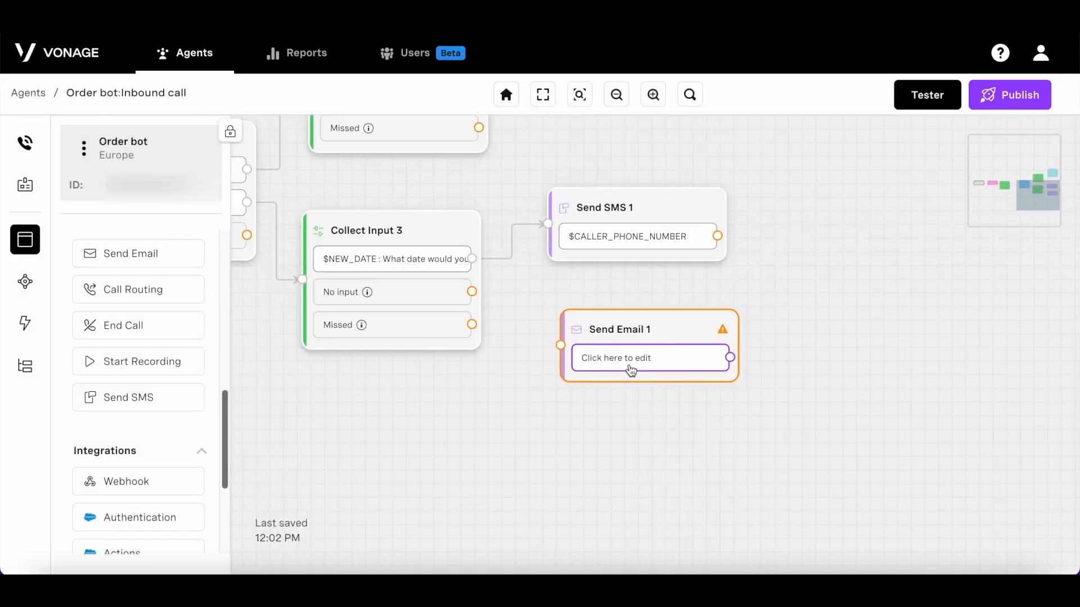
click(631, 365)
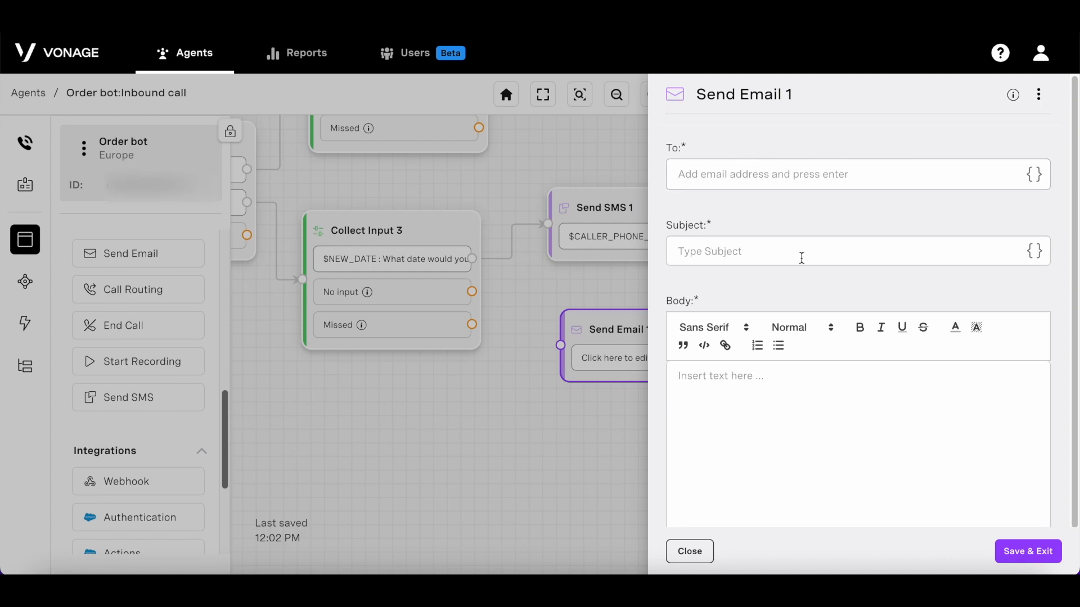
scroll(802, 258, down, 2)
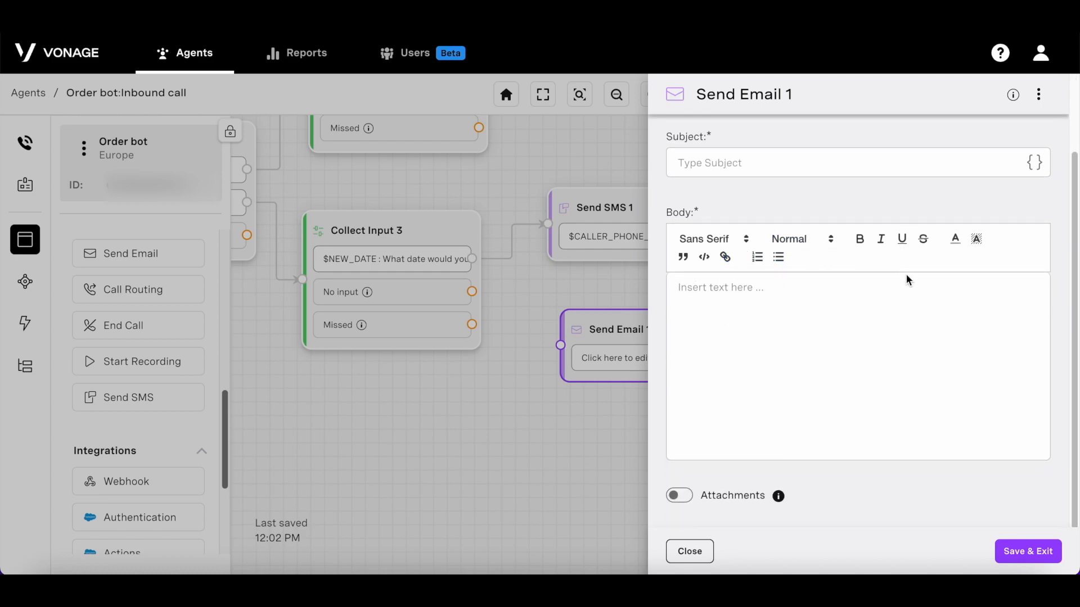
mouse_move(779, 500)
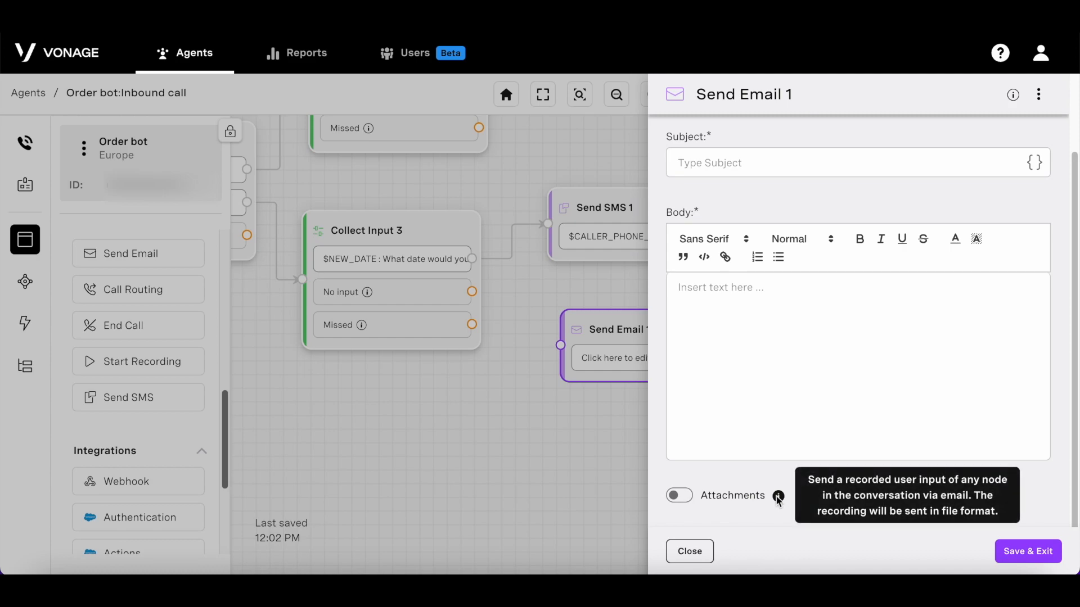
click(682, 498)
scroll(827, 460, down, 1)
scroll(826, 460, down, 1)
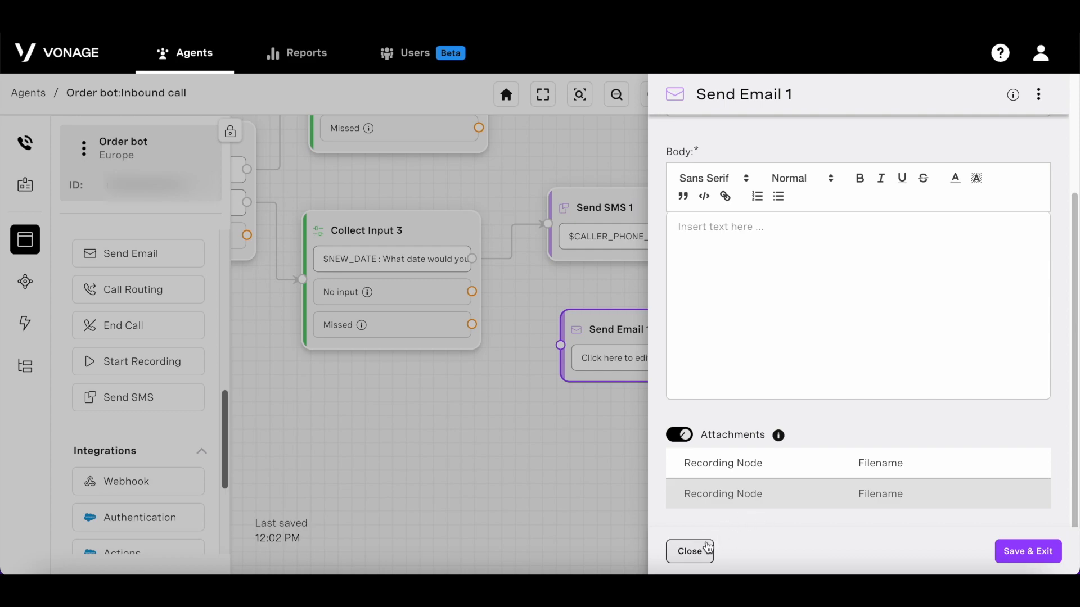
click(1037, 552)
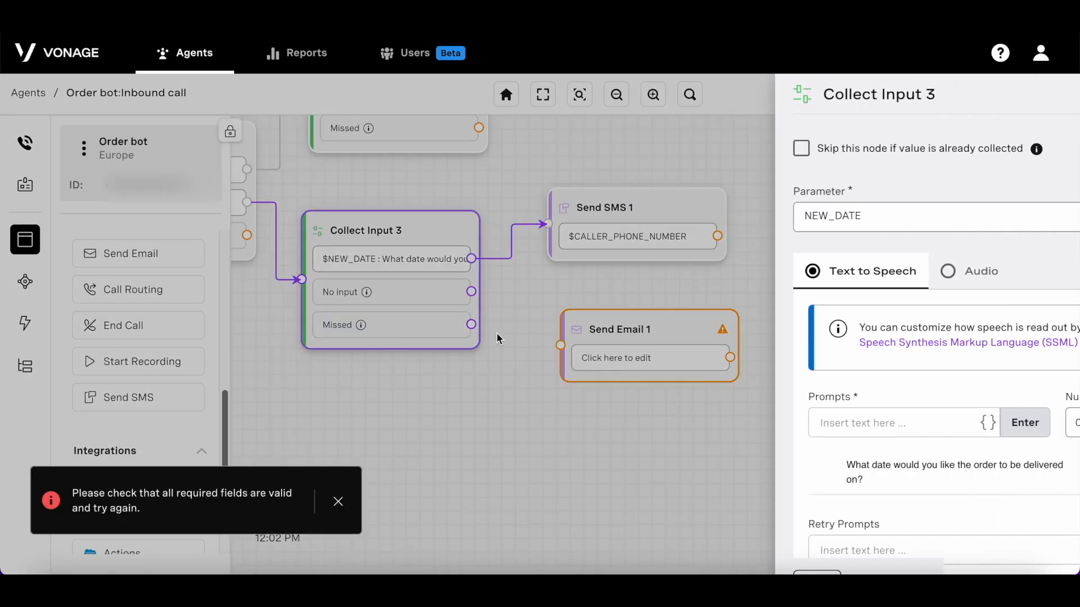
Step: Turn on Should Record in Collect Input 3 and save it
scroll(821, 357, down, 5)
scroll(821, 358, down, 2)
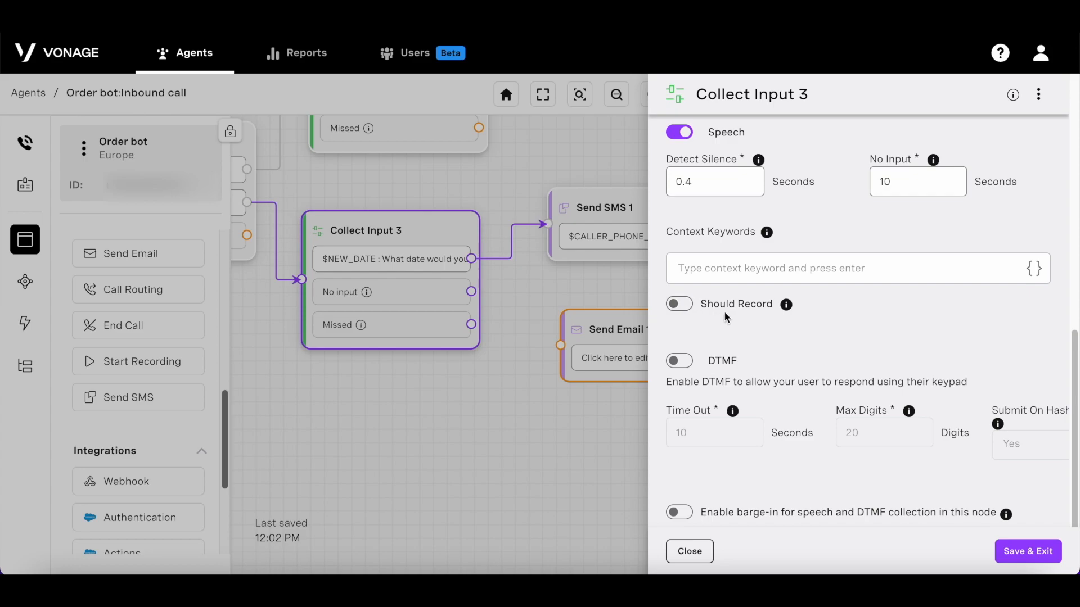
click(679, 304)
click(1038, 553)
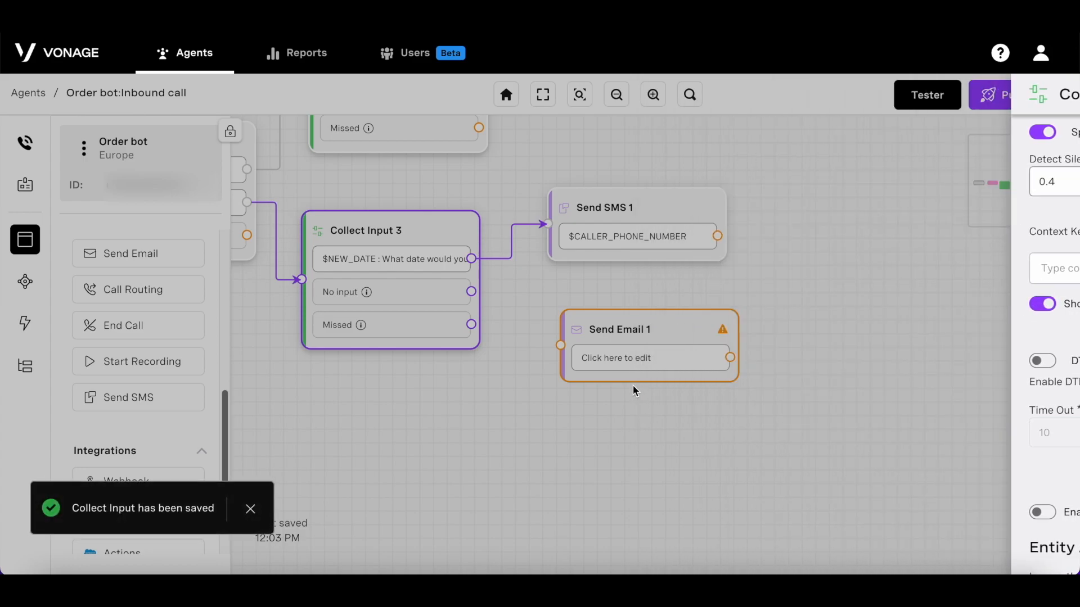
Step: Enable attachments in Send Email 1 with Collect Input 3 as the Recording Node
click(633, 377)
scroll(808, 378, down, 2)
click(680, 495)
scroll(761, 481, down, 1)
click(753, 504)
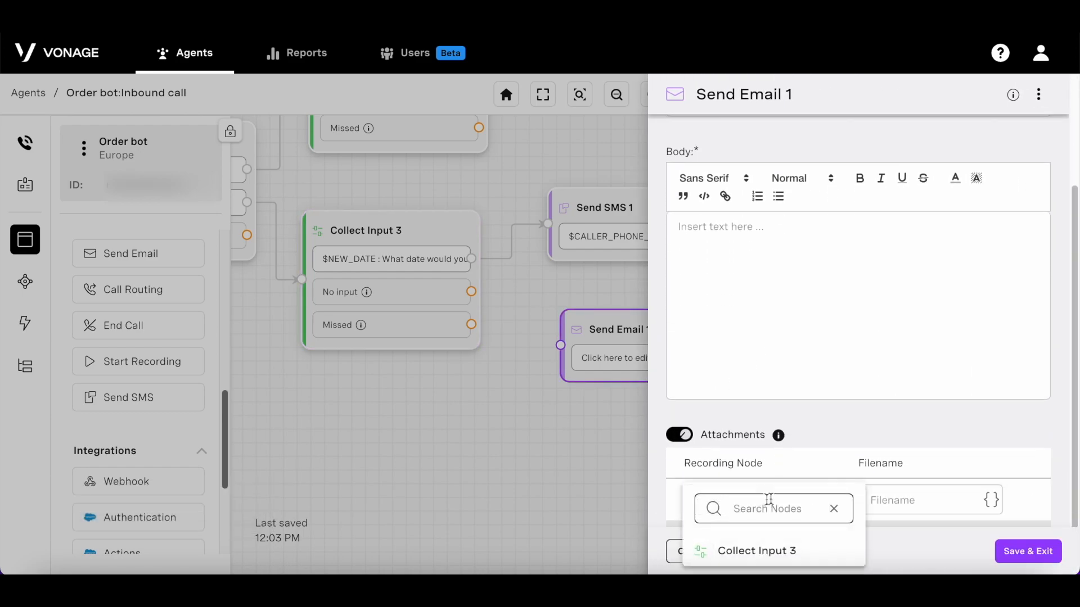
click(791, 551)
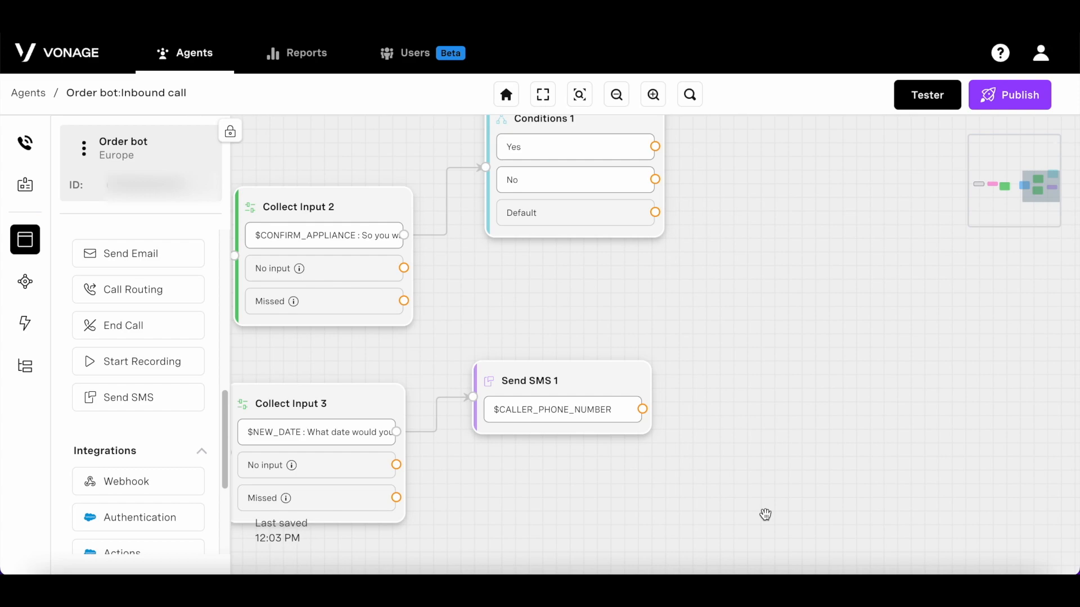
Step: Add an END CALL node and connect Send SMS 1's output to it
drag(156, 331, 818, 402)
drag(642, 409, 765, 401)
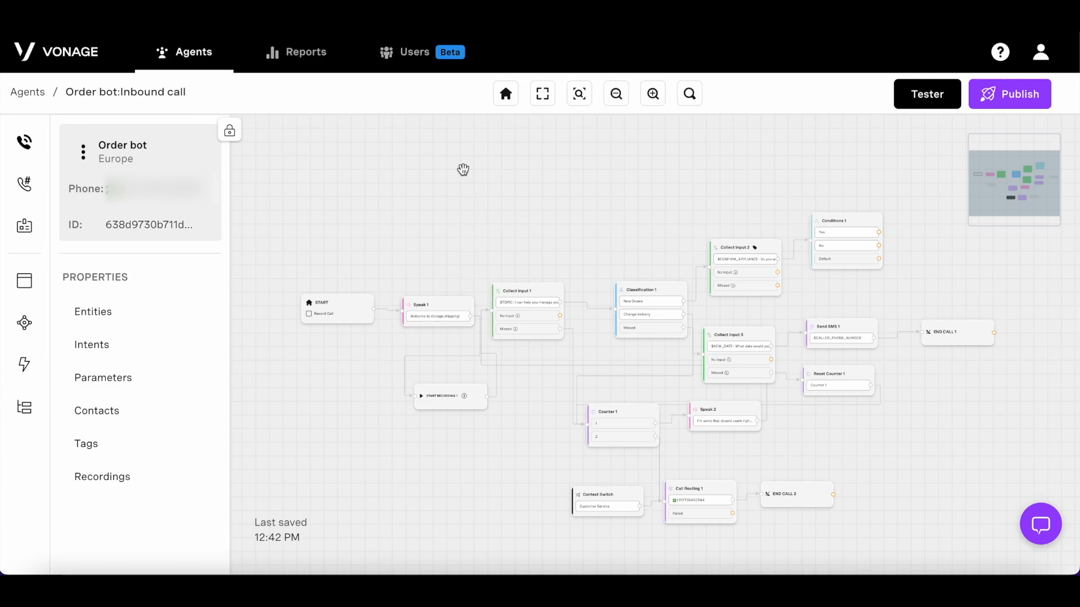
click(36, 287)
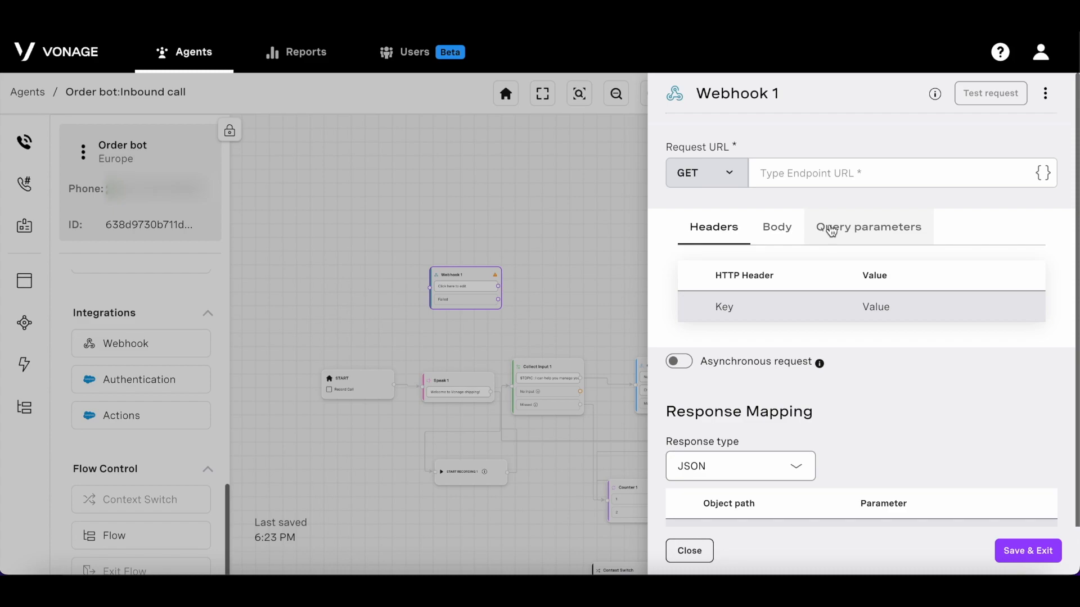
Step: Review Webhook 1's request method options and its Body and Query parameters tabs
click(734, 184)
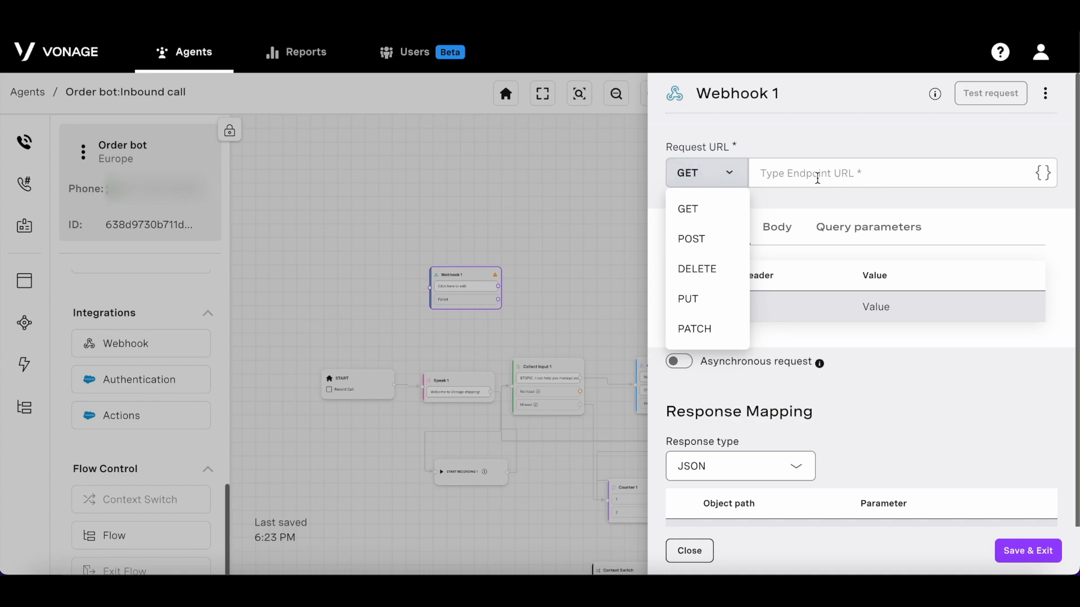
click(818, 209)
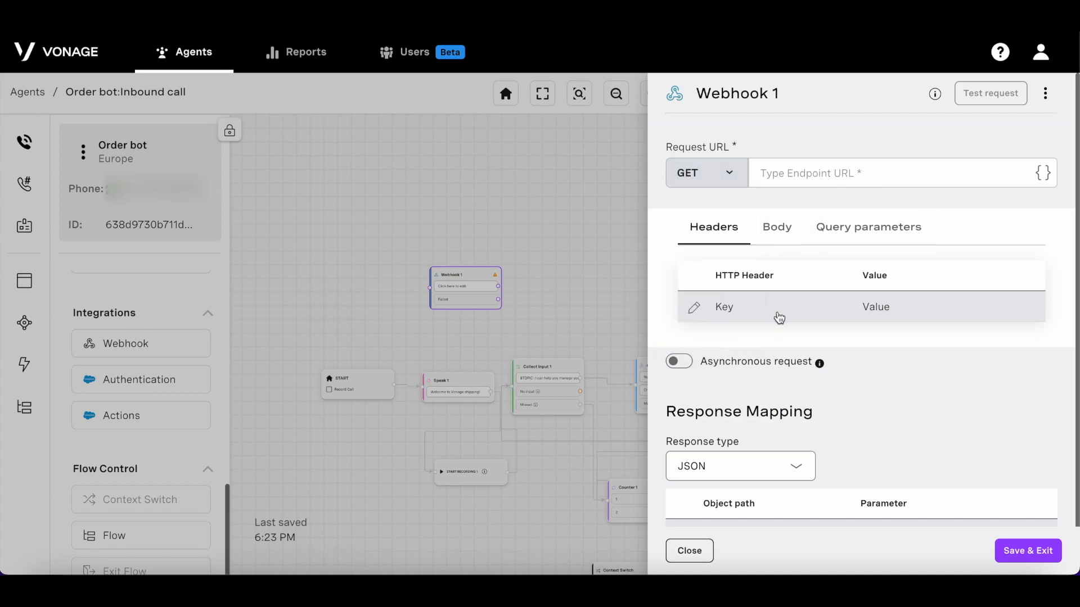
click(774, 227)
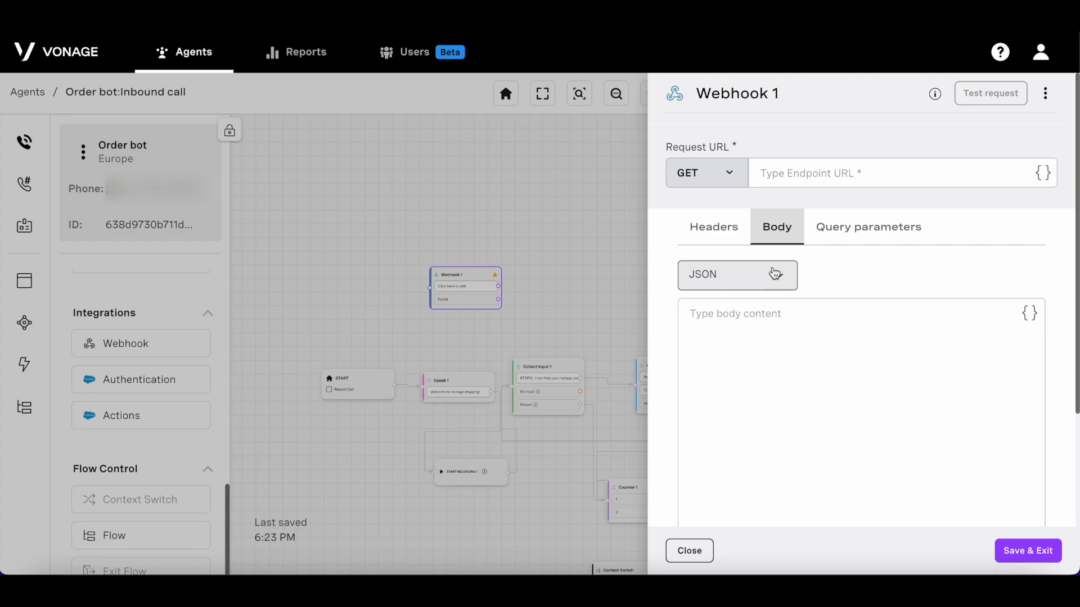
click(874, 243)
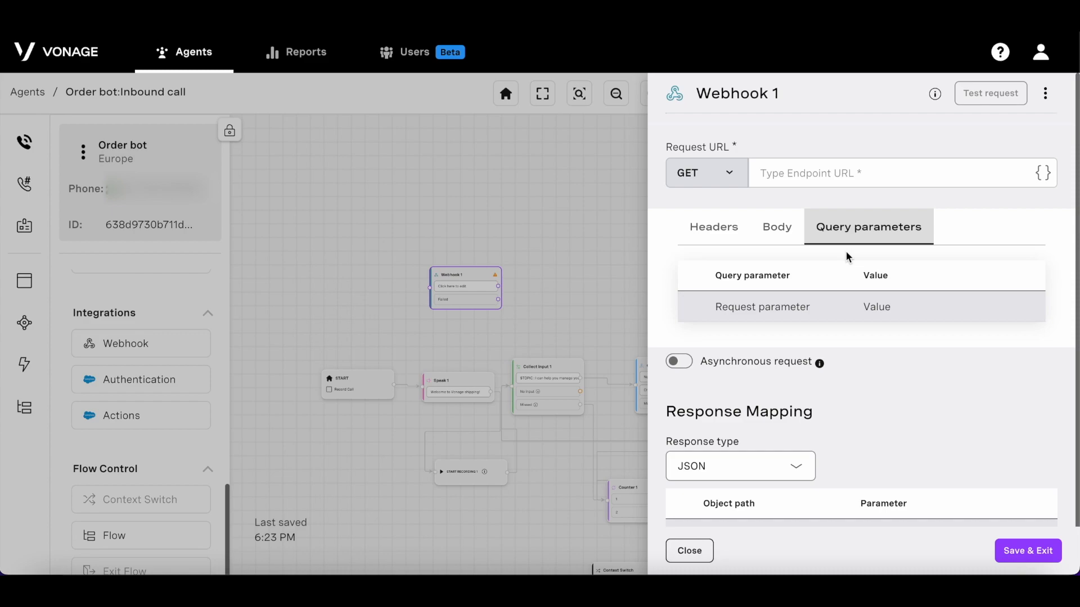
scroll(841, 416, down, 1)
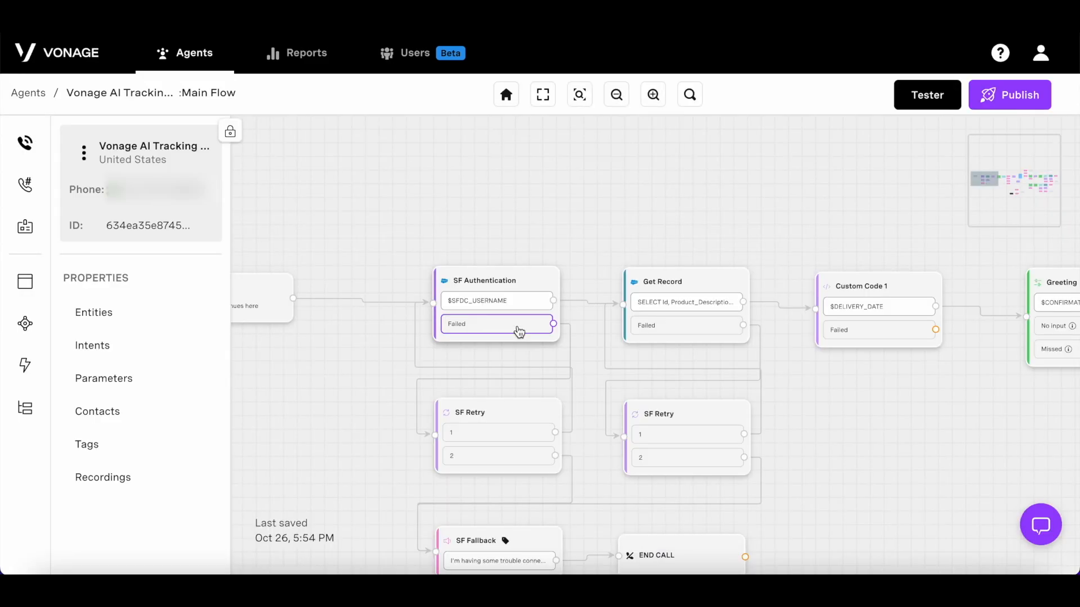
Step: Review the SF Authentication settings, then scroll through Get Record's SOQL query and Response Mapping
click(515, 330)
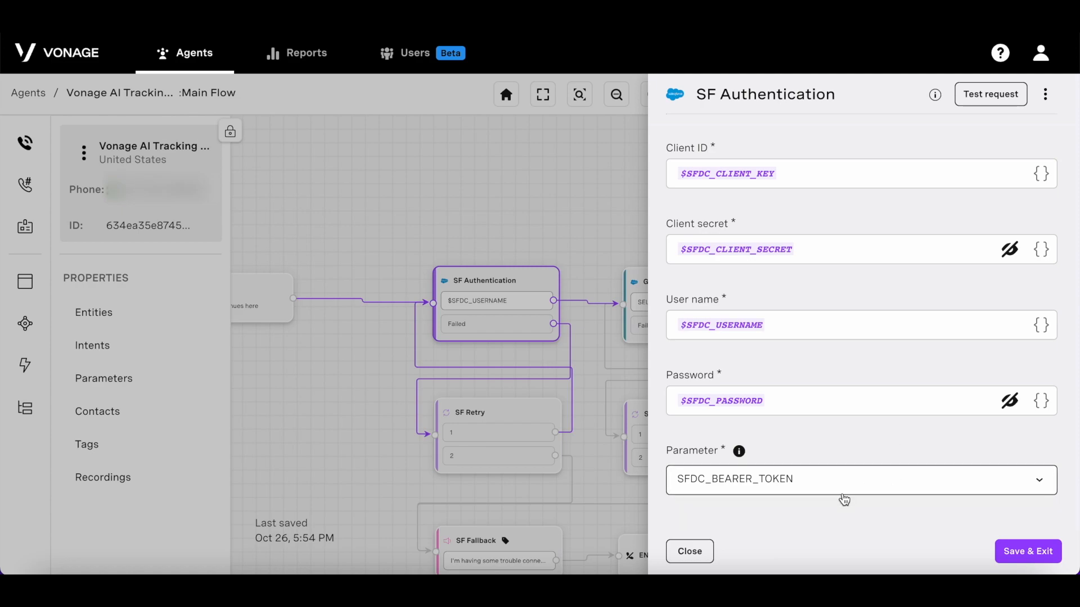
click(695, 551)
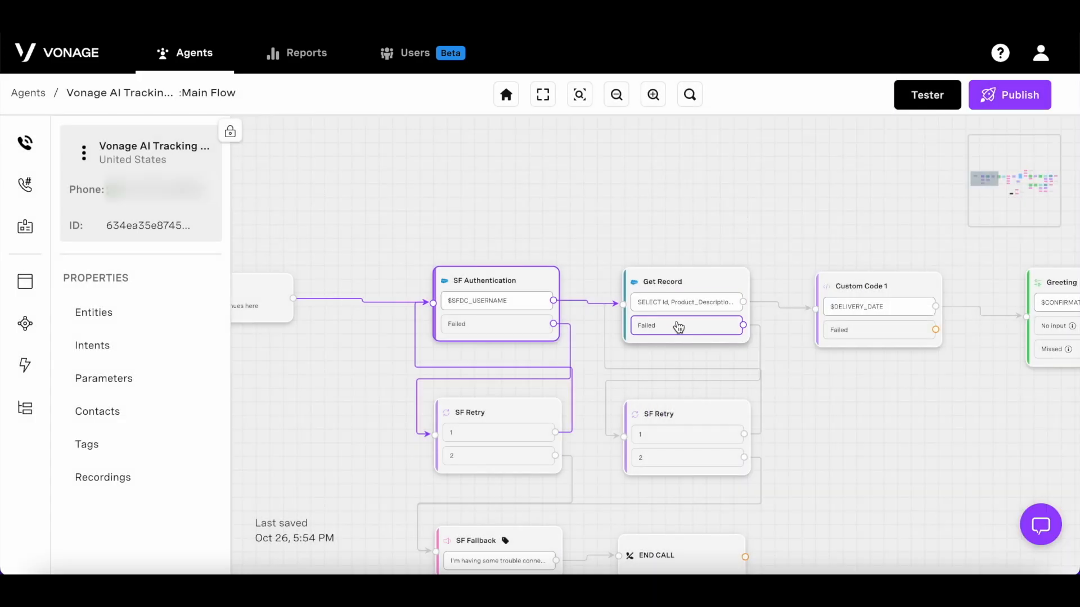
click(678, 326)
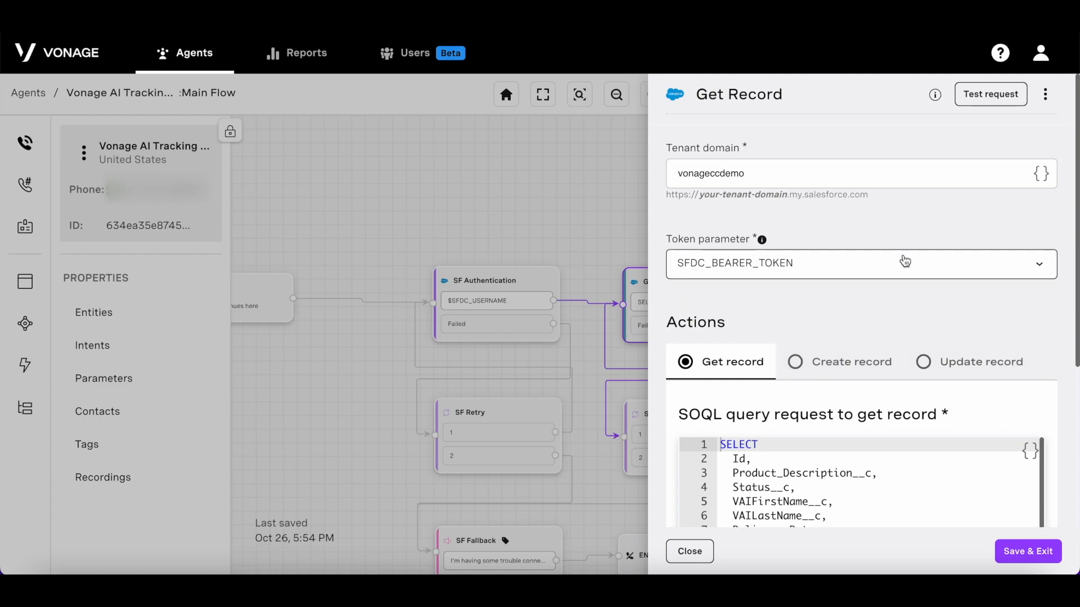
scroll(904, 265, down, 2)
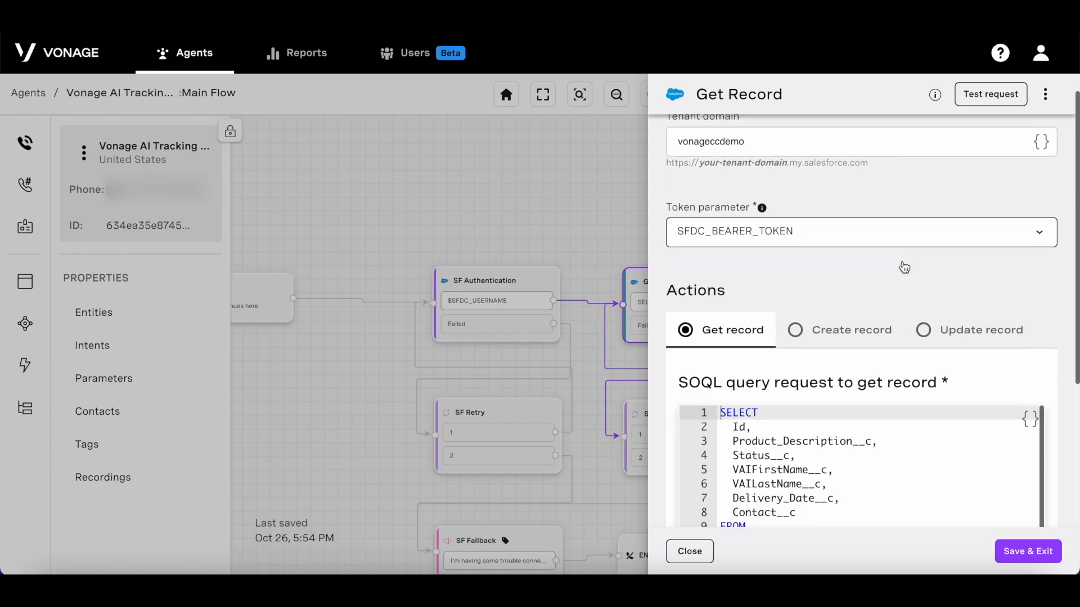
scroll(903, 265, down, 6)
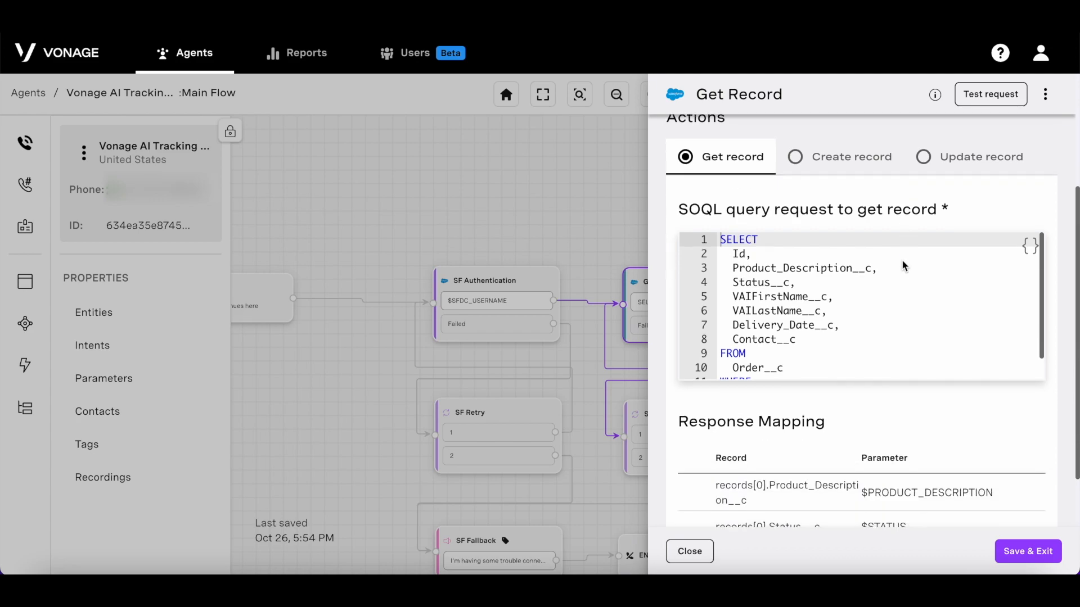
scroll(902, 260, down, 1)
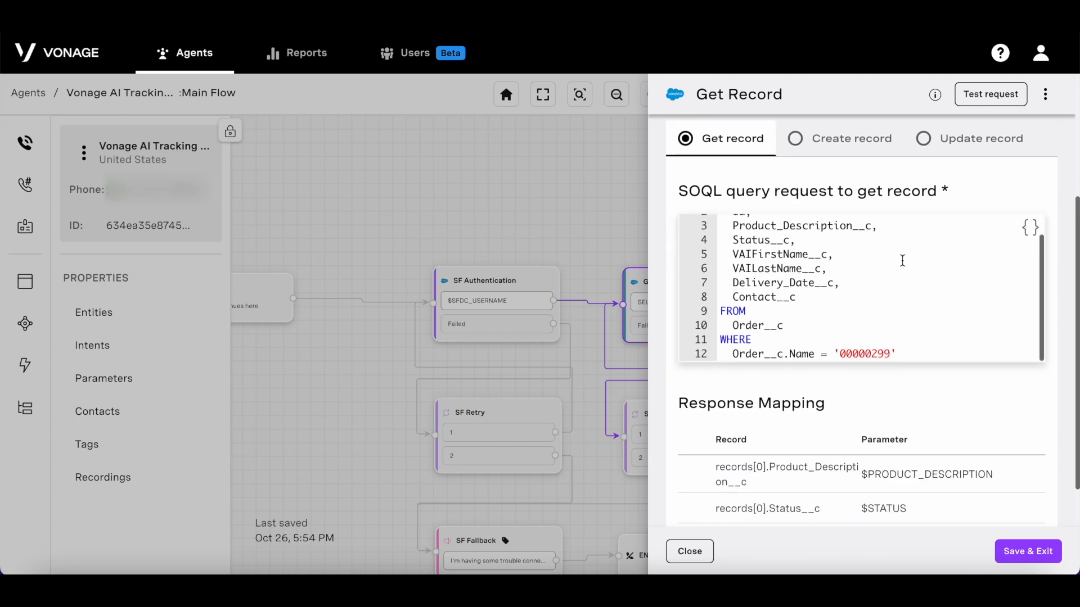
scroll(924, 343, down, 1)
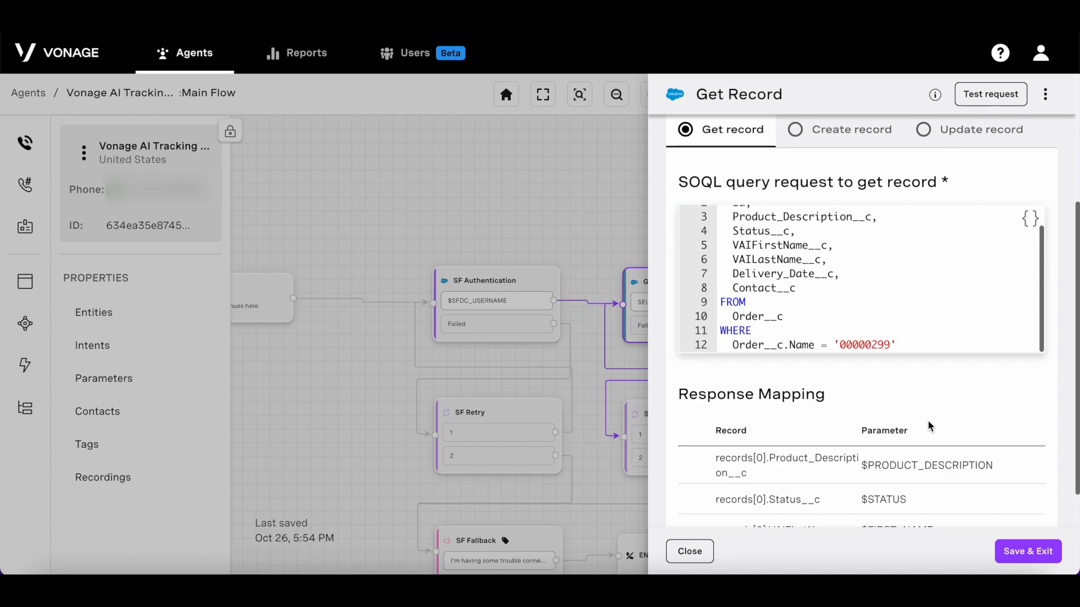
scroll(934, 415, down, 7)
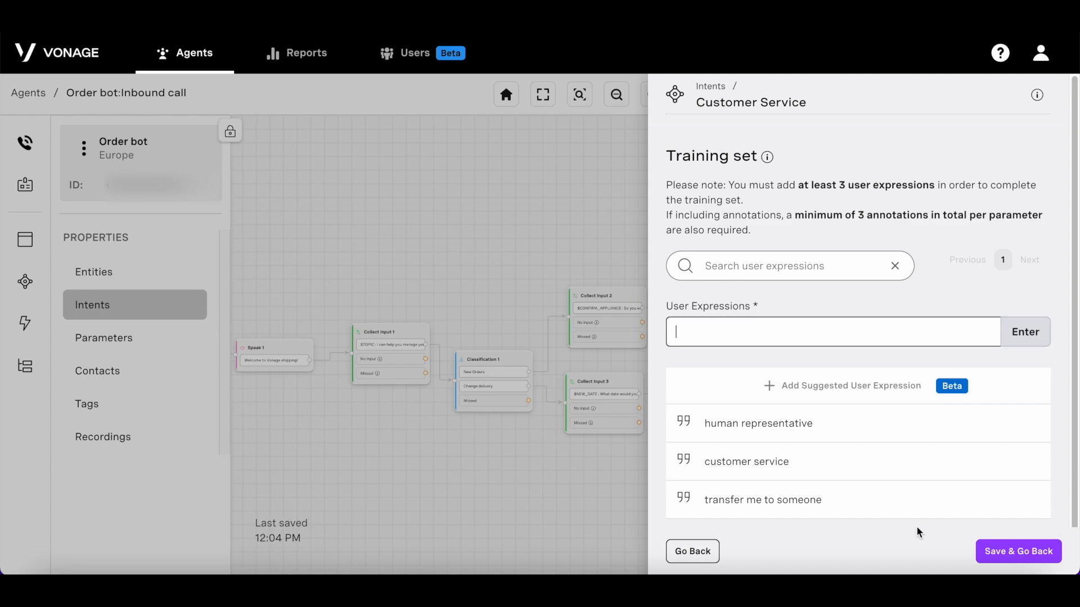
Step: Save the Customer Service intent and close the Intents list to return to the Order bot canvas
click(1030, 556)
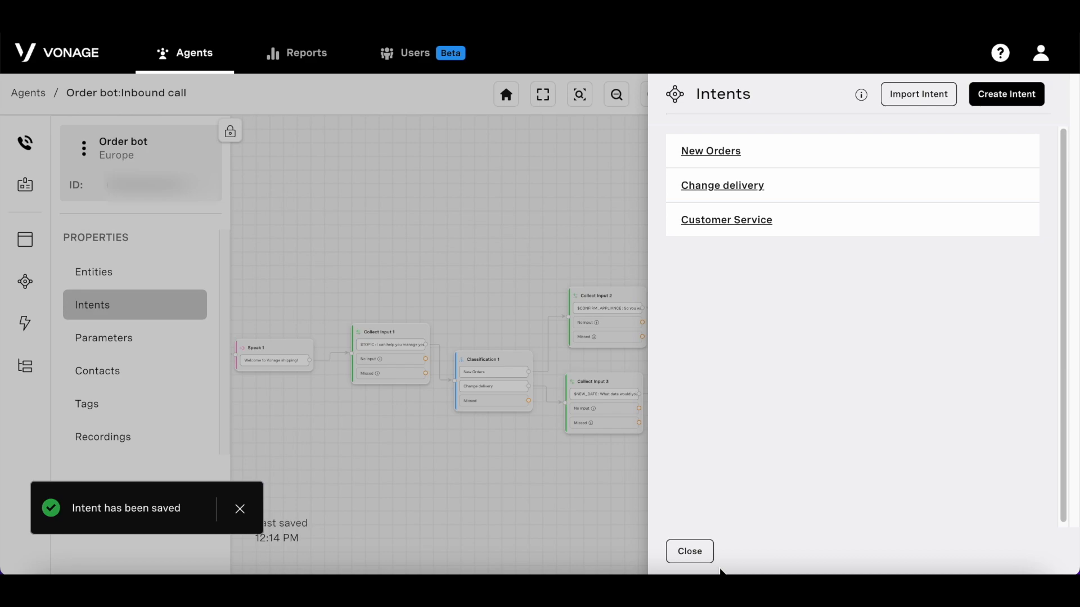
click(690, 558)
Step: Place a Context Switch node below the flow, set to the Customer Service intent, and save it
drag(581, 499, 644, 320)
click(25, 240)
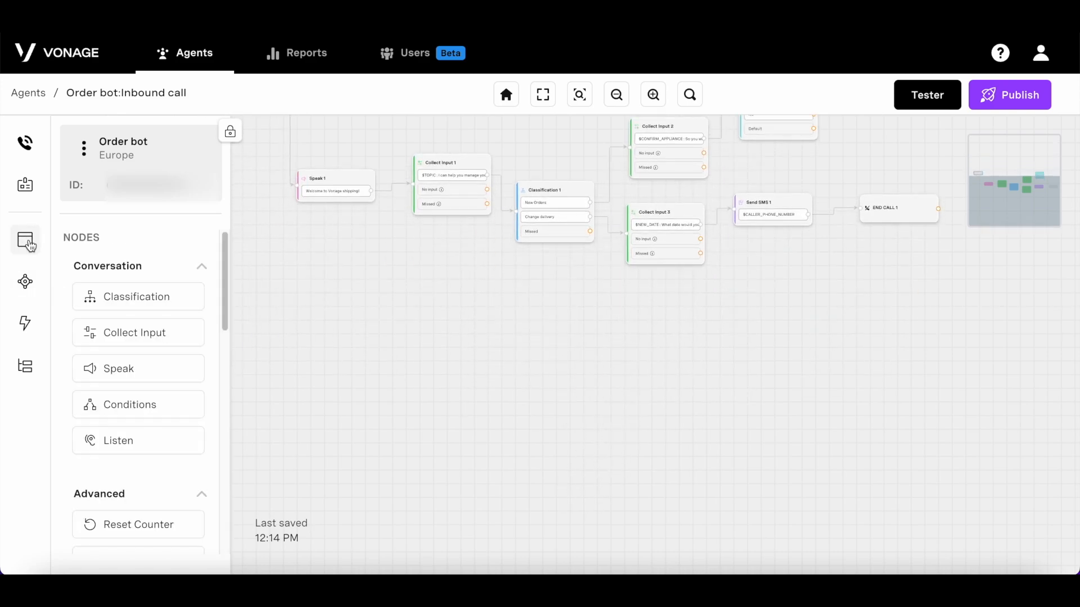
scroll(110, 403, down, 5)
scroll(161, 399, down, 3)
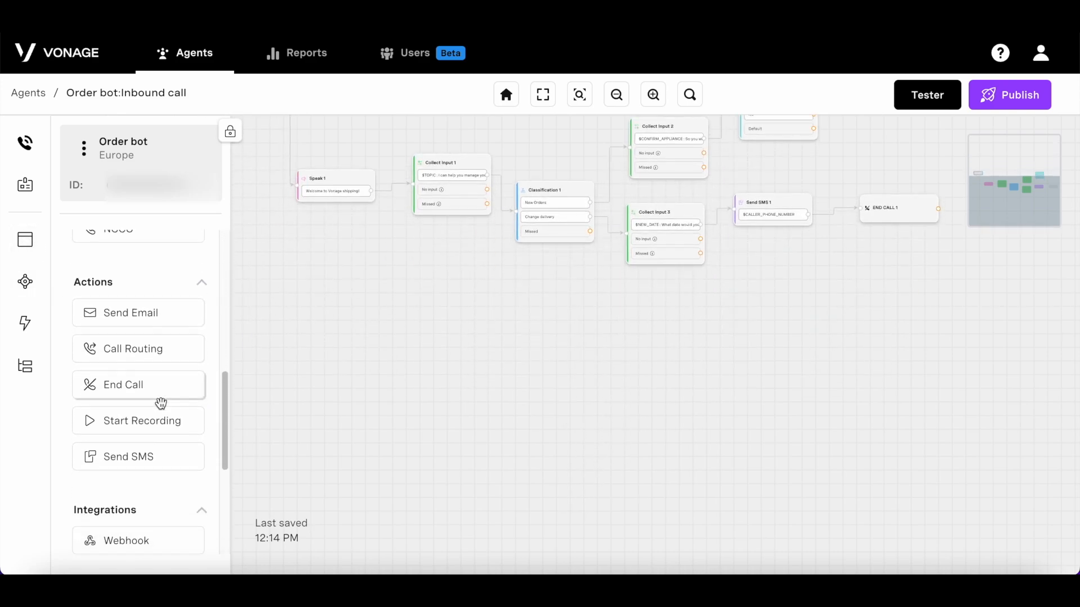
drag(155, 509, 569, 378)
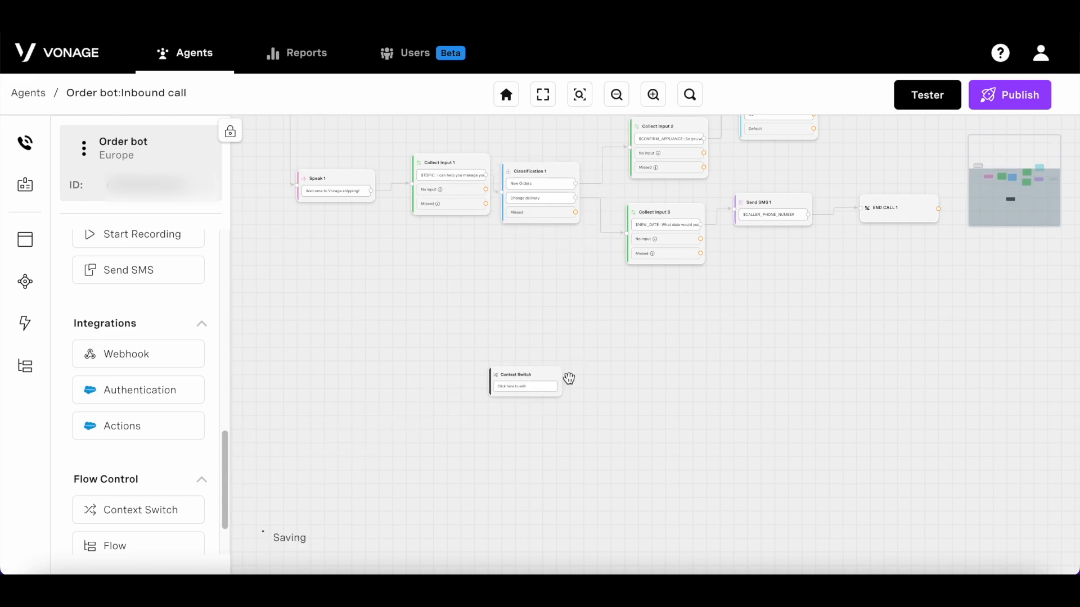
click(548, 393)
click(815, 183)
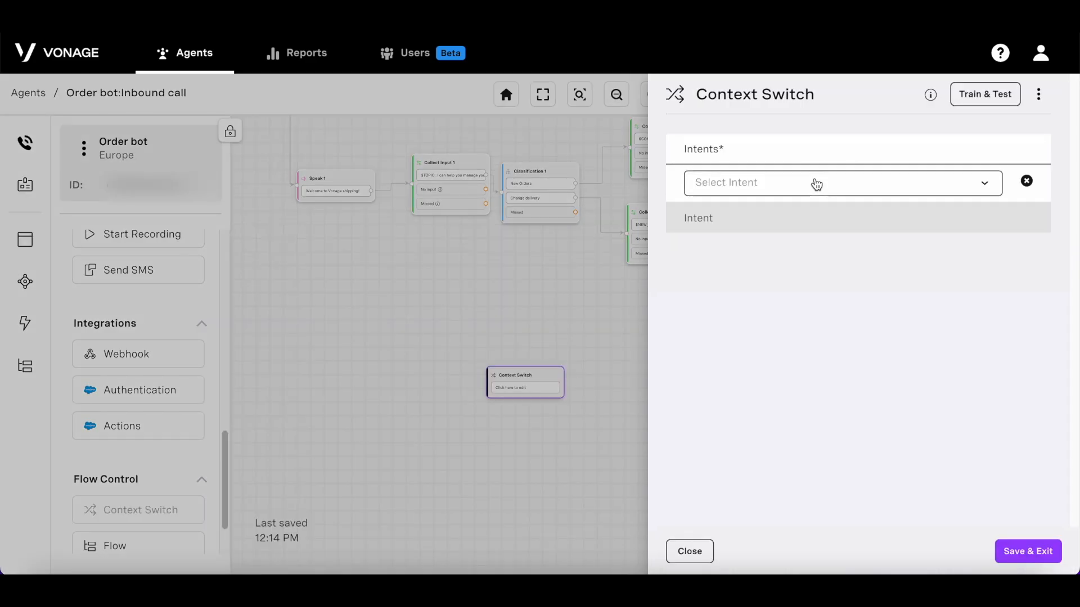
click(816, 184)
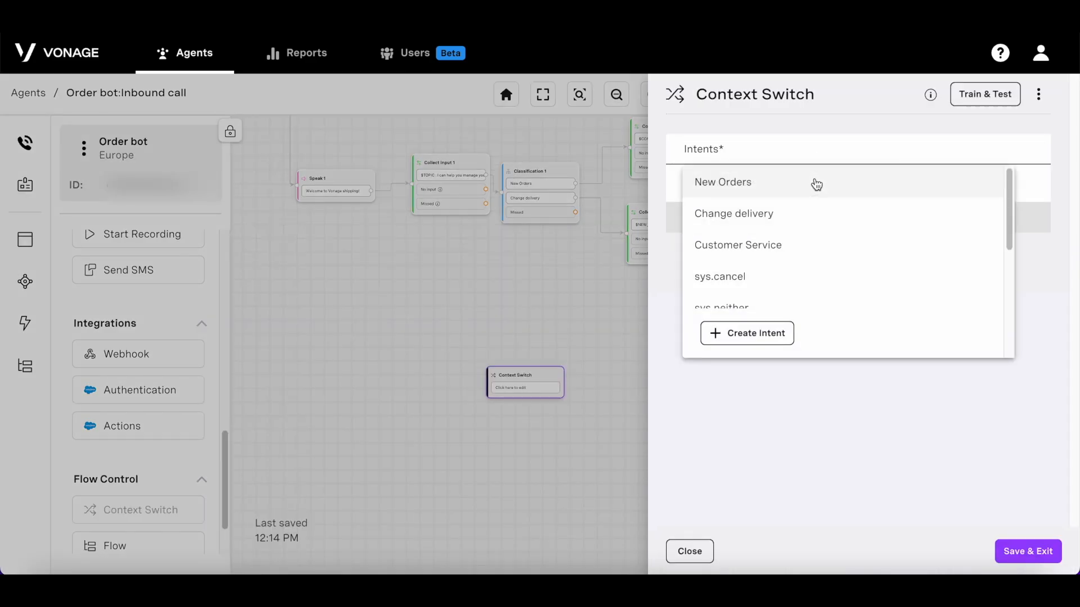
click(810, 243)
click(1042, 562)
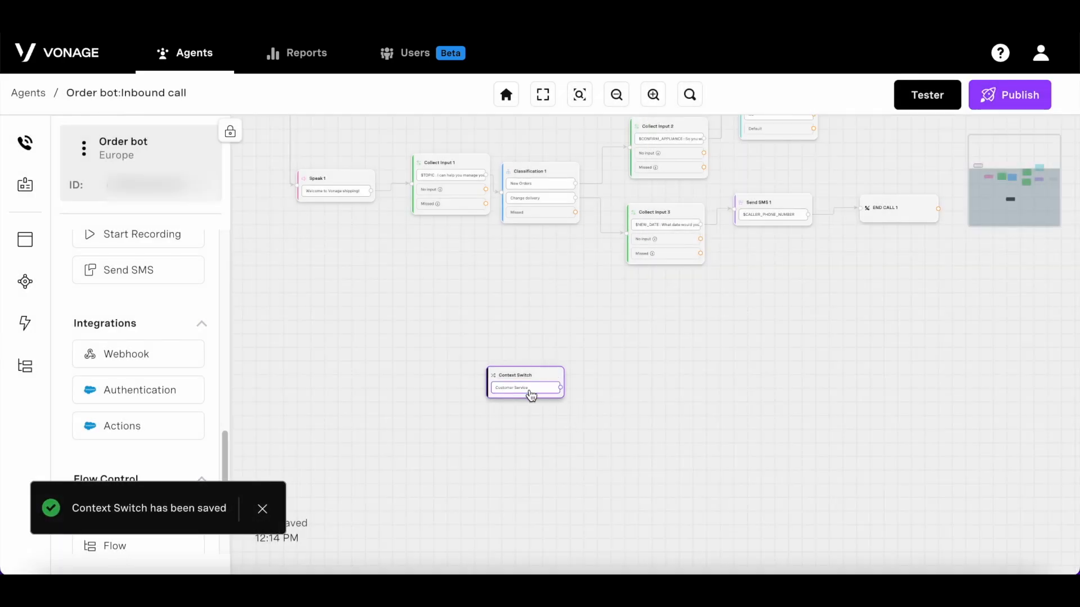
drag(528, 394, 525, 404)
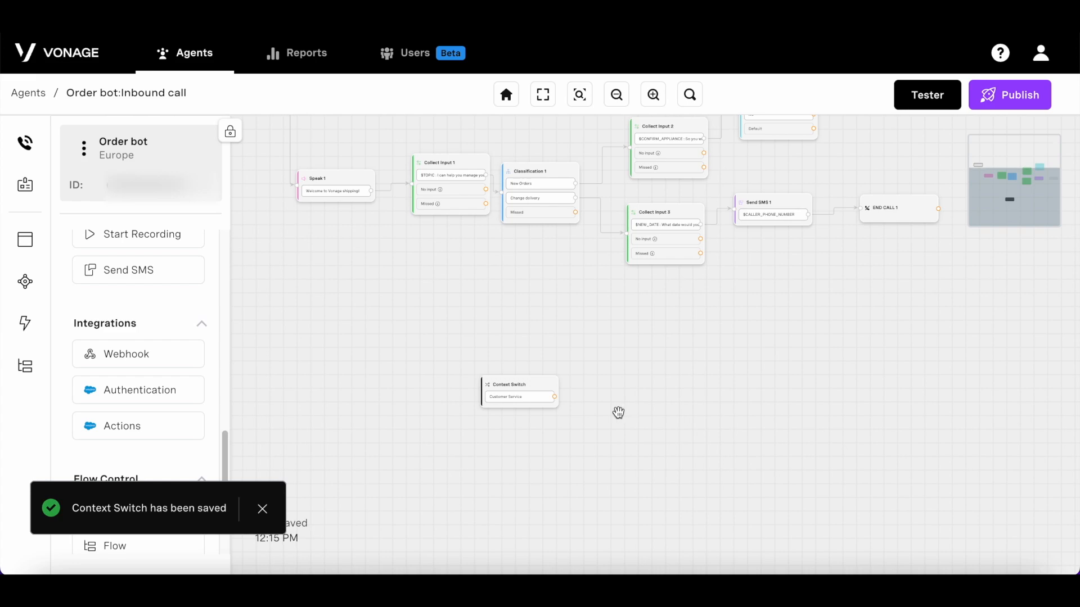
scroll(484, 399, up, 5)
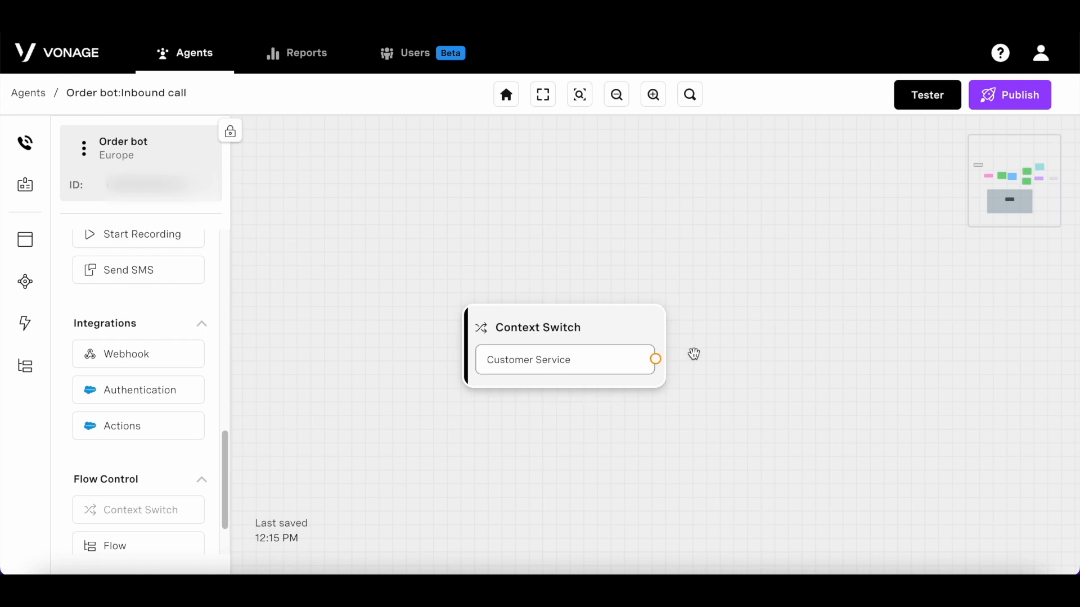
Step: Add Call Routing 1 with the transfer phone number and link Customer Service to it
scroll(157, 295, up, 1)
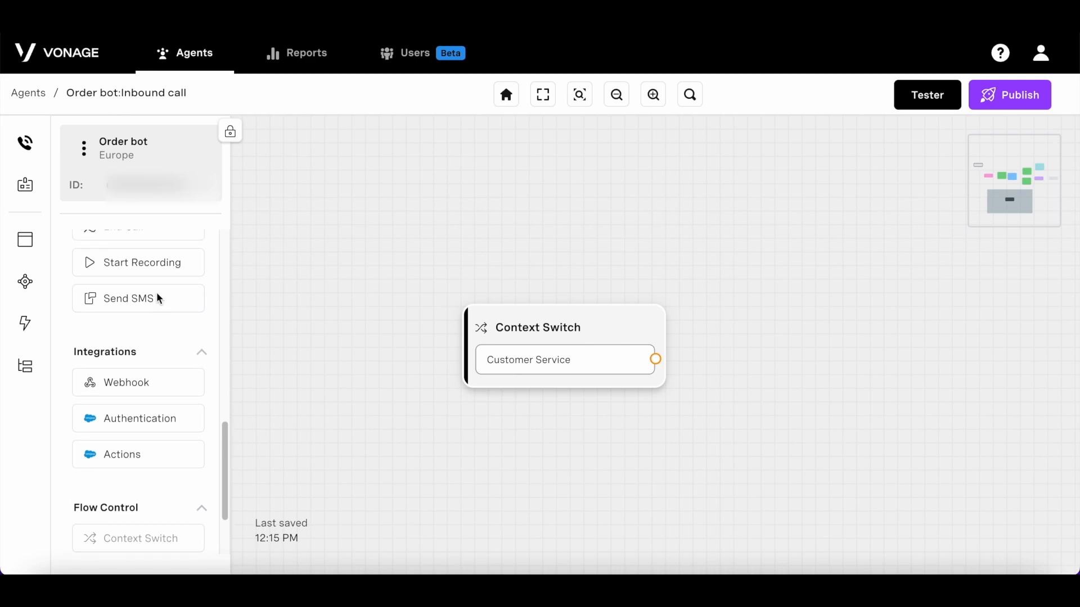
scroll(156, 291, up, 3)
drag(155, 295, 612, 340)
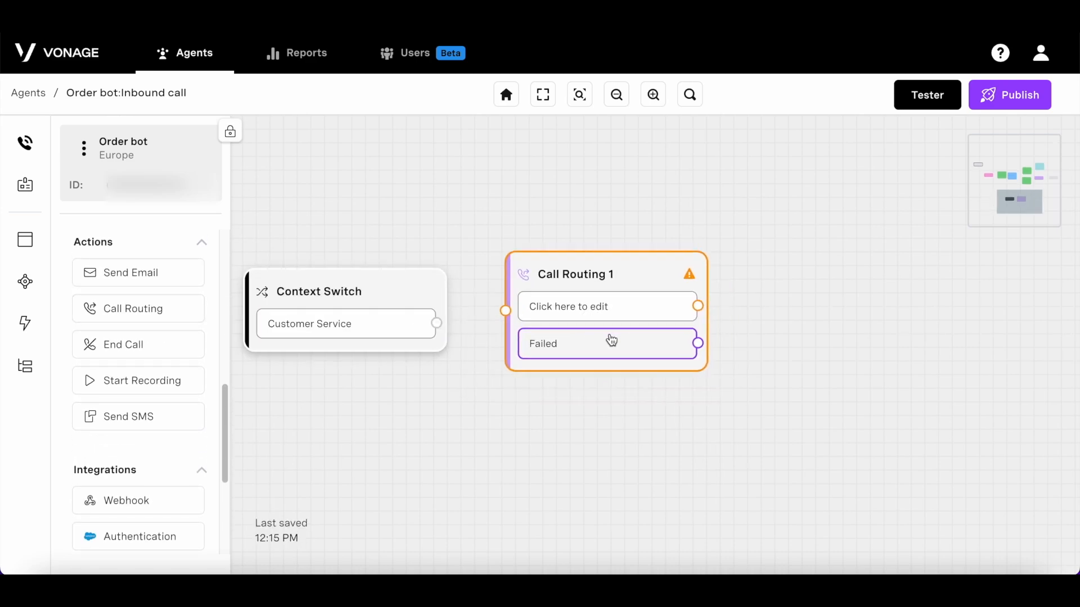
click(612, 340)
click(864, 163)
click(1041, 565)
drag(436, 323, 505, 311)
Step: Add an End Call step after Call Routing 1 and place a Counter node below Collect Input 1
drag(130, 344, 822, 299)
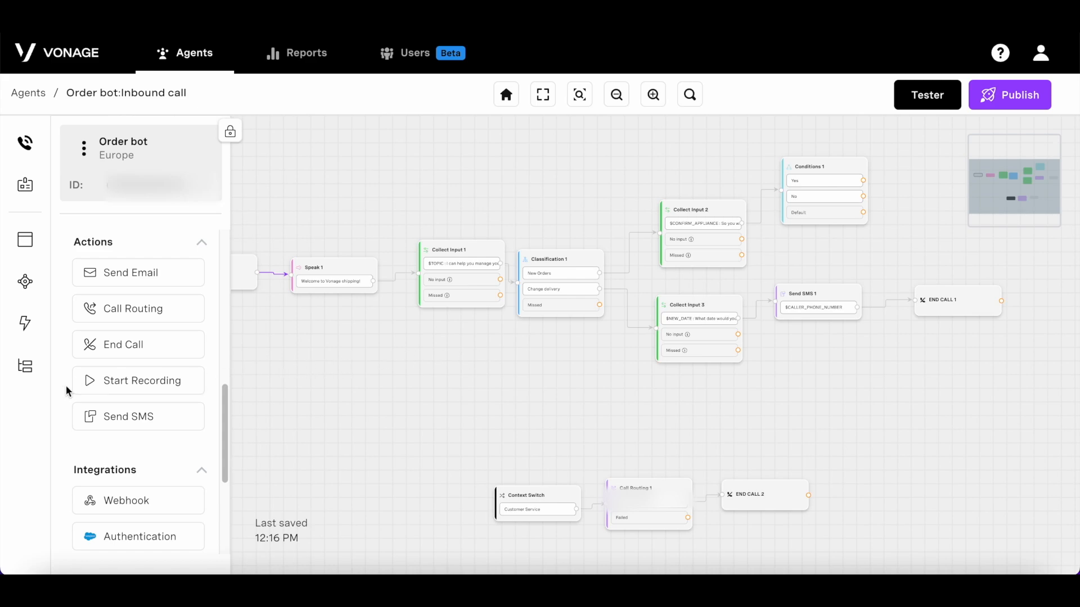
scroll(123, 394, down, 5)
drag(154, 444, 581, 360)
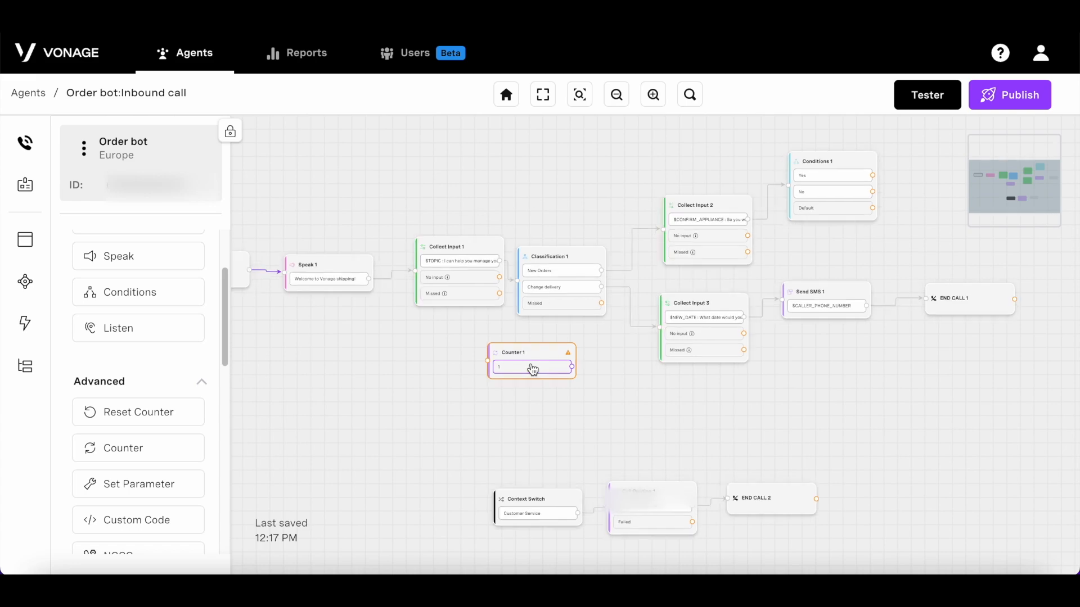
Step: Feed Collect Input 1's Missed path into Counter 1 and set its retries to 2
scroll(544, 368, up, 5)
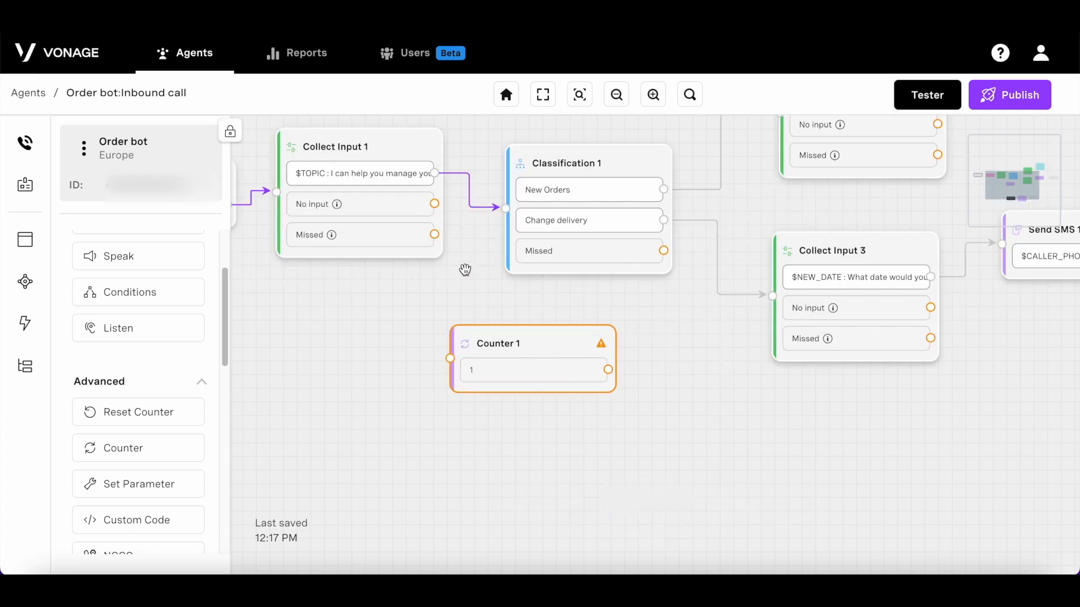
drag(436, 234, 453, 364)
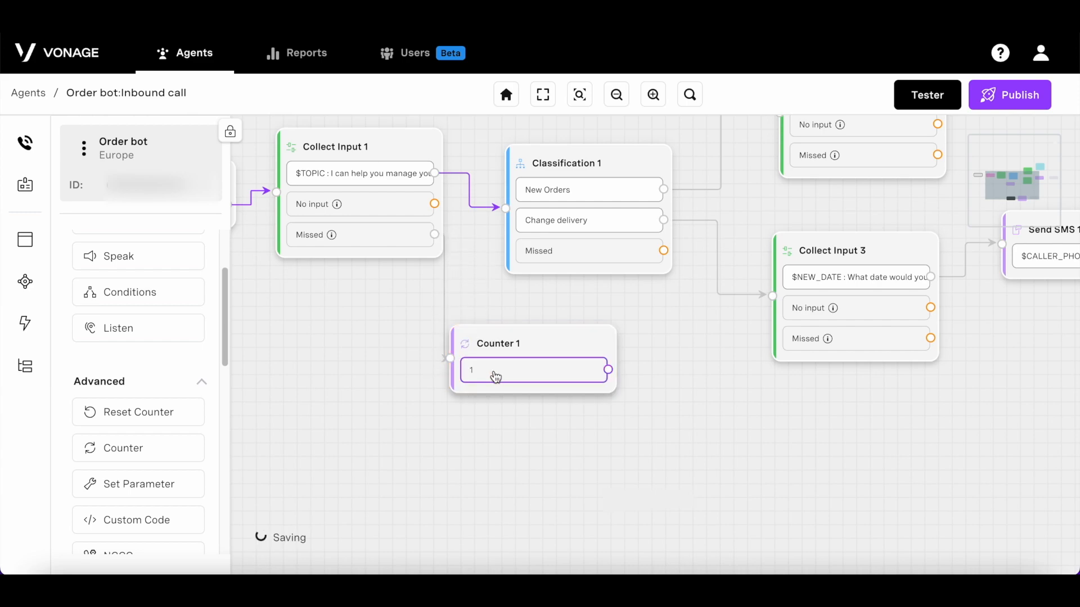
click(494, 370)
click(1036, 169)
click(1060, 553)
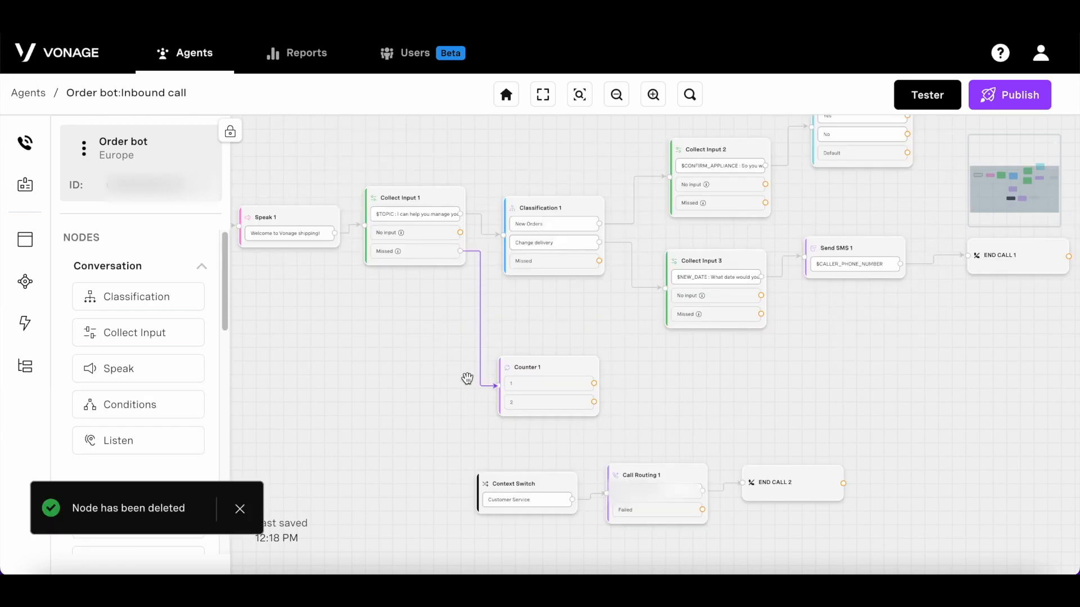
Step: Add a Speak 2 node saying "I'm sorry that doesnt seem right. Please tr…"
drag(172, 370, 734, 374)
click(710, 391)
click(812, 290)
text(I'm sorry that doesnt seem right. Please try again.)
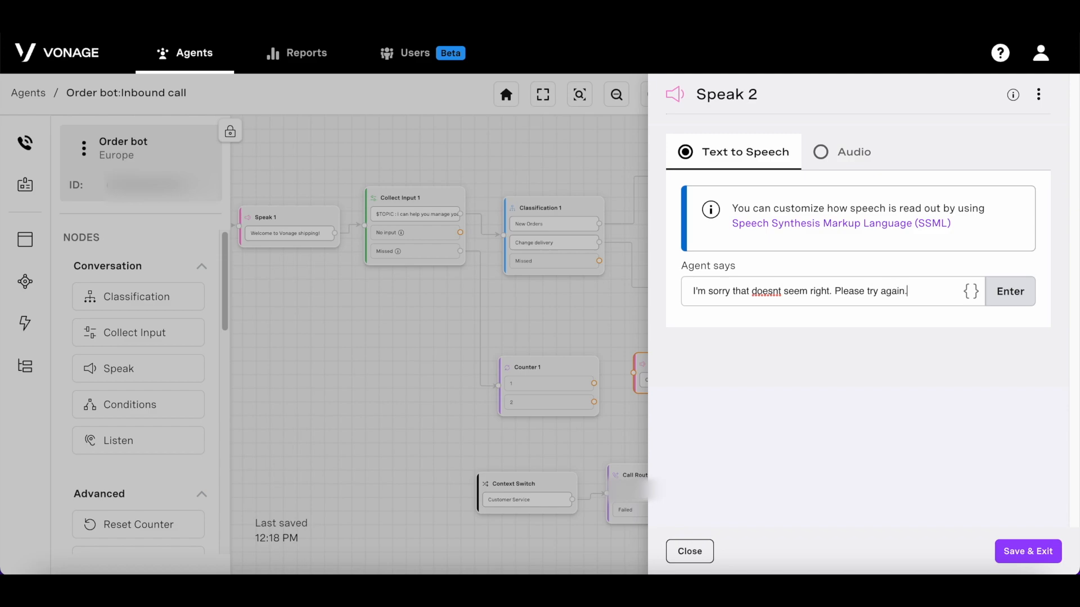
key(Return)
click(1015, 551)
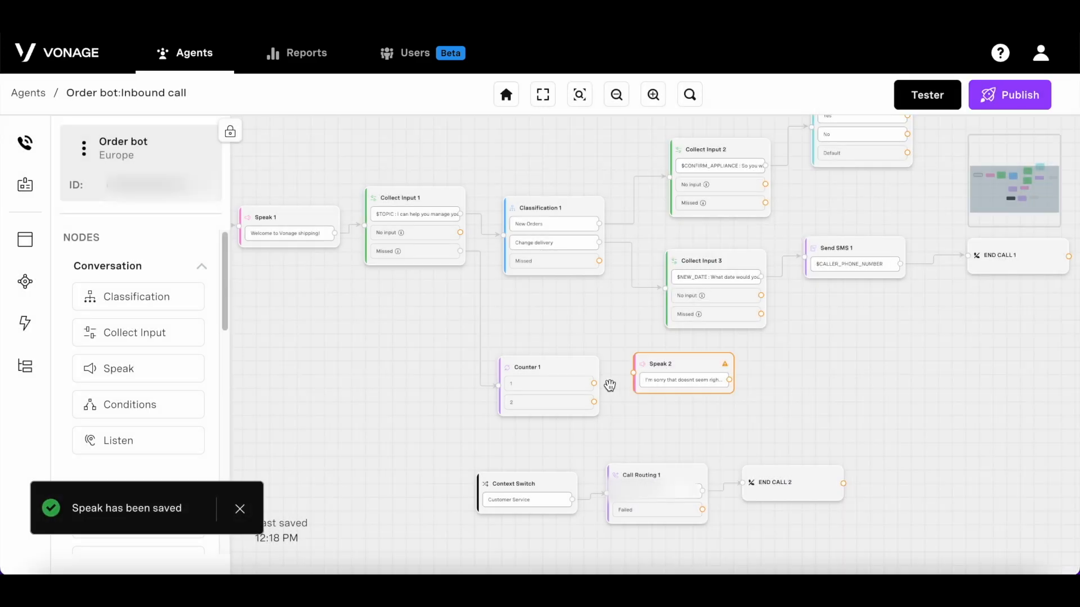
Step: Wire Counter 1 output 1 → Speak 2 → Collect Input 1, output 2 → Call Routing 1, and Classification Missed → Counter 1
drag(594, 383, 634, 373)
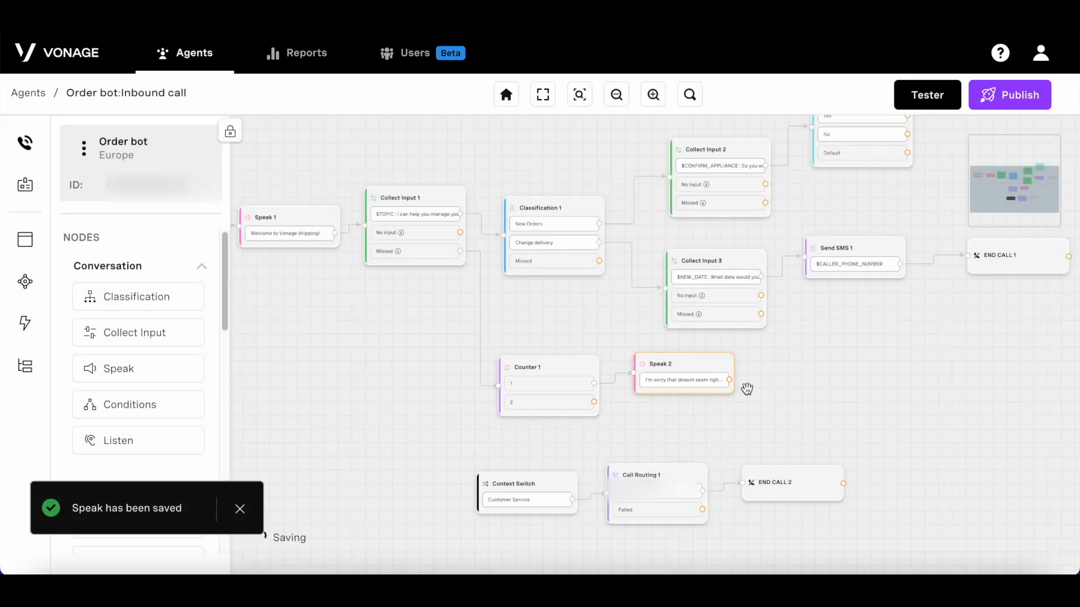
drag(730, 381, 367, 233)
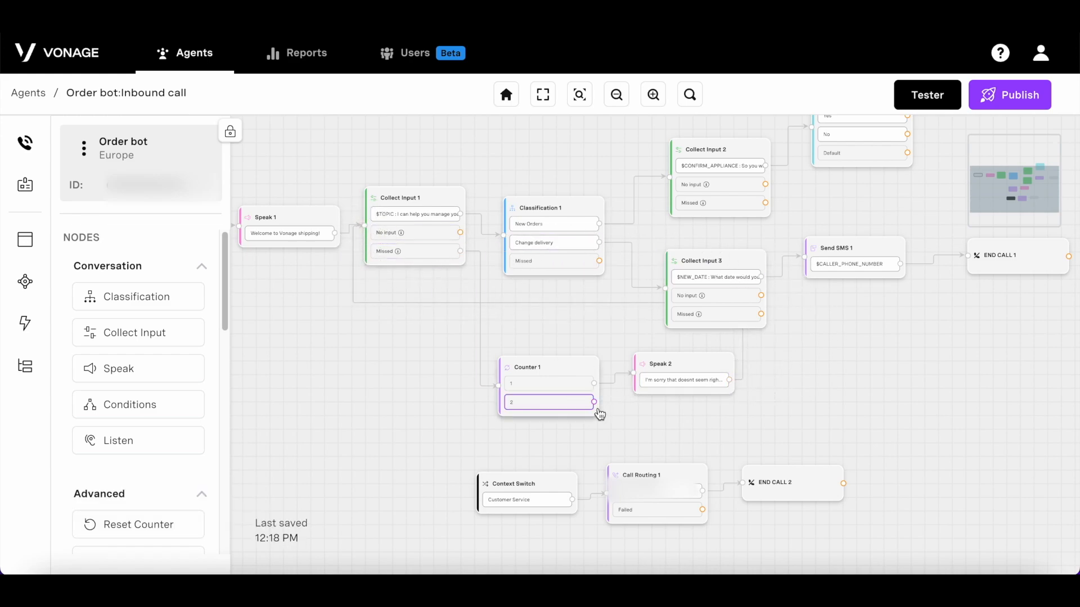
drag(595, 402, 606, 501)
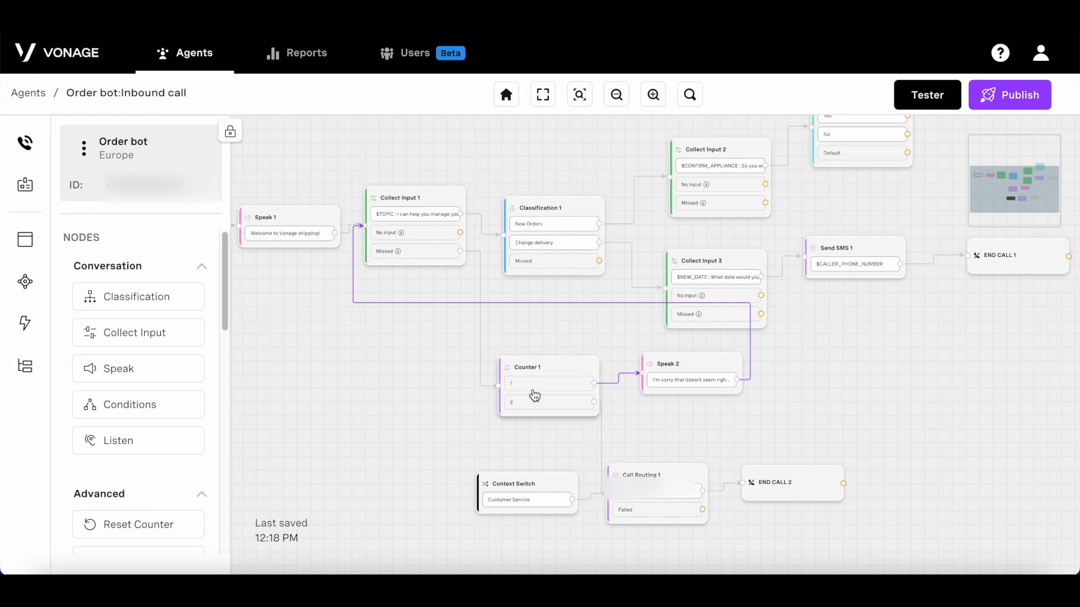
click(612, 265)
drag(611, 265, 503, 389)
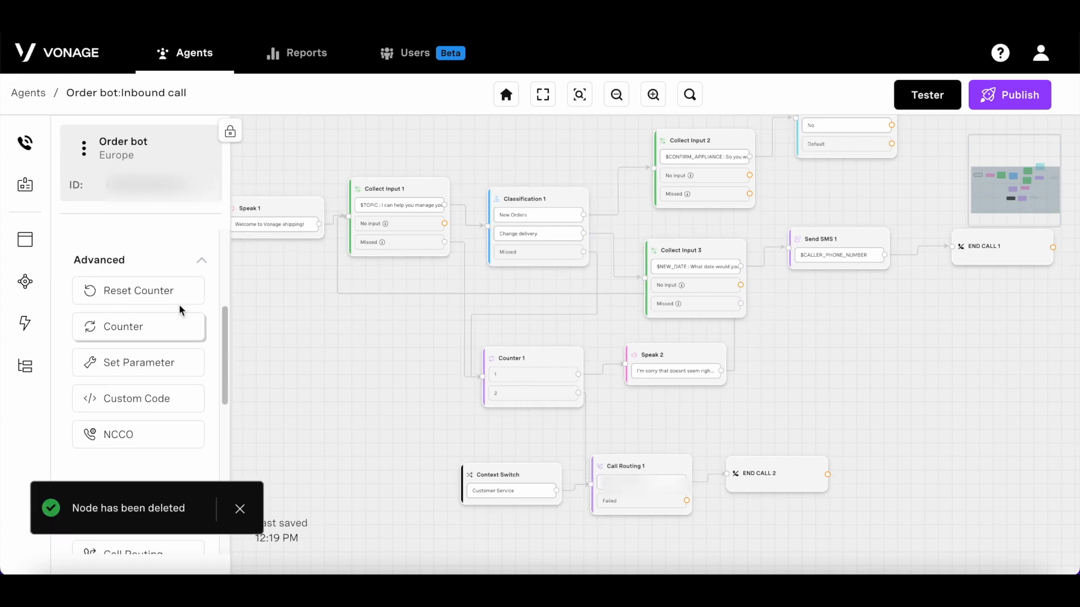
Step: Add Reset Counter 1 after Collect Input 3's Missed path, resetting Counter 1, and link it to Counter 1
mouse_move(164, 289)
mouse_down()
mouse_move(831, 280)
mouse_move(883, 310)
mouse_up()
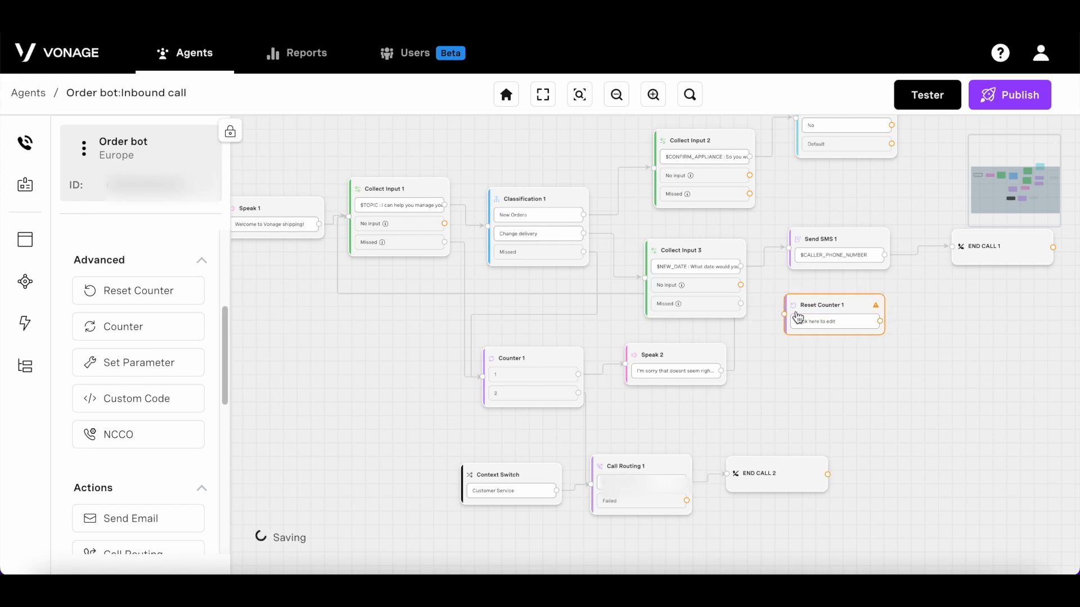
drag(741, 304, 789, 319)
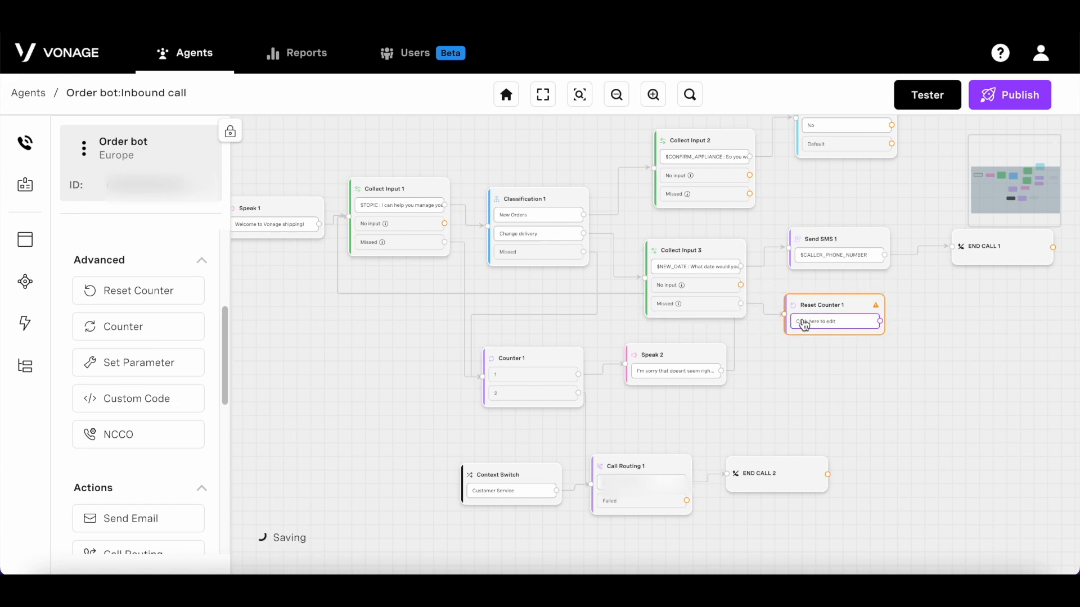
click(802, 319)
click(959, 180)
click(923, 186)
click(1027, 552)
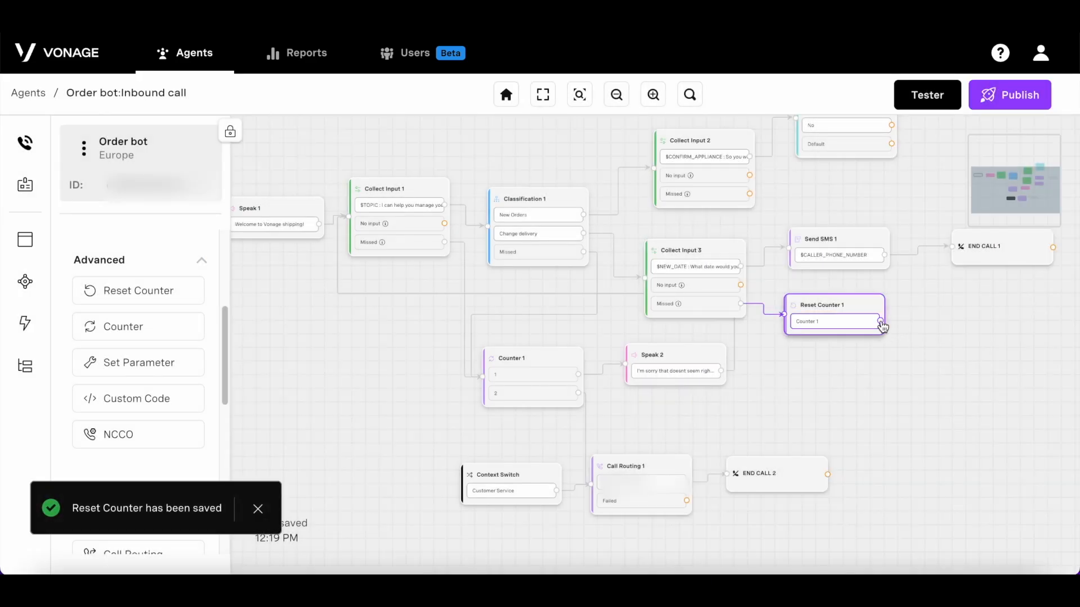
drag(880, 321, 483, 375)
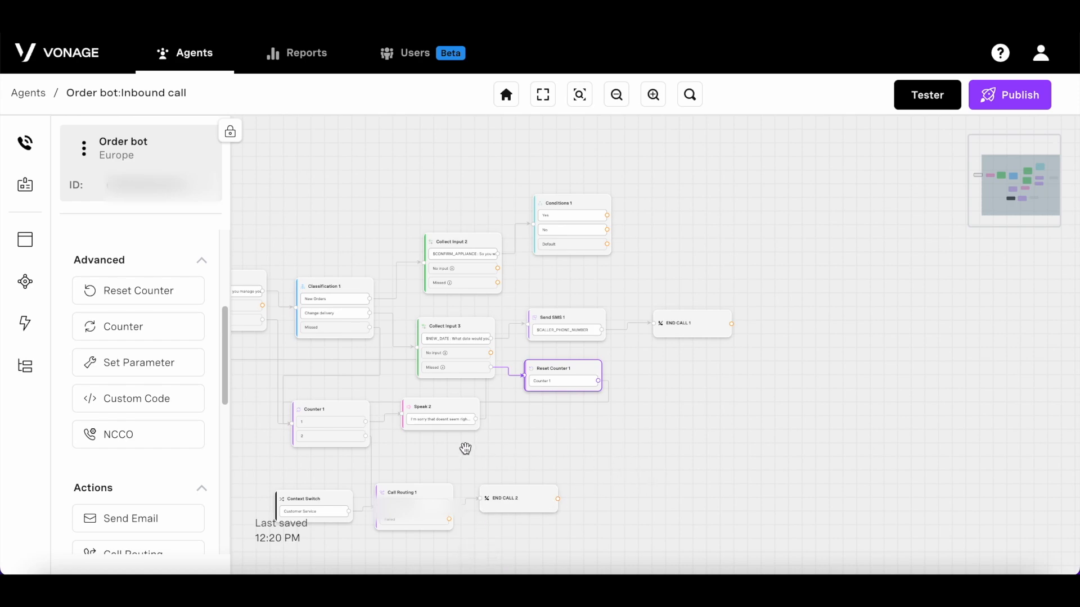
drag(174, 435, 769, 228)
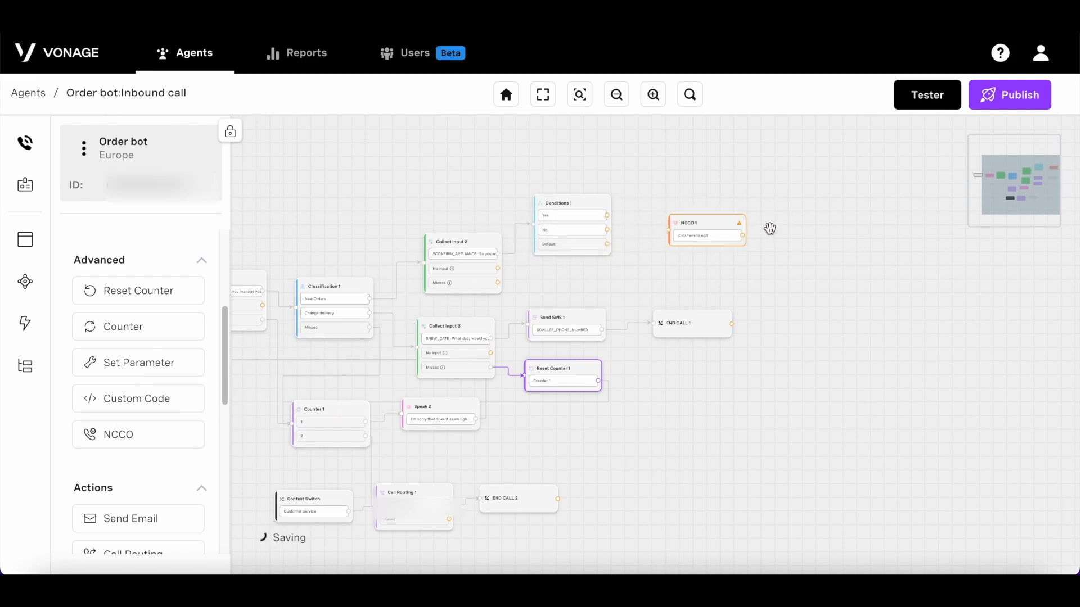
click(724, 241)
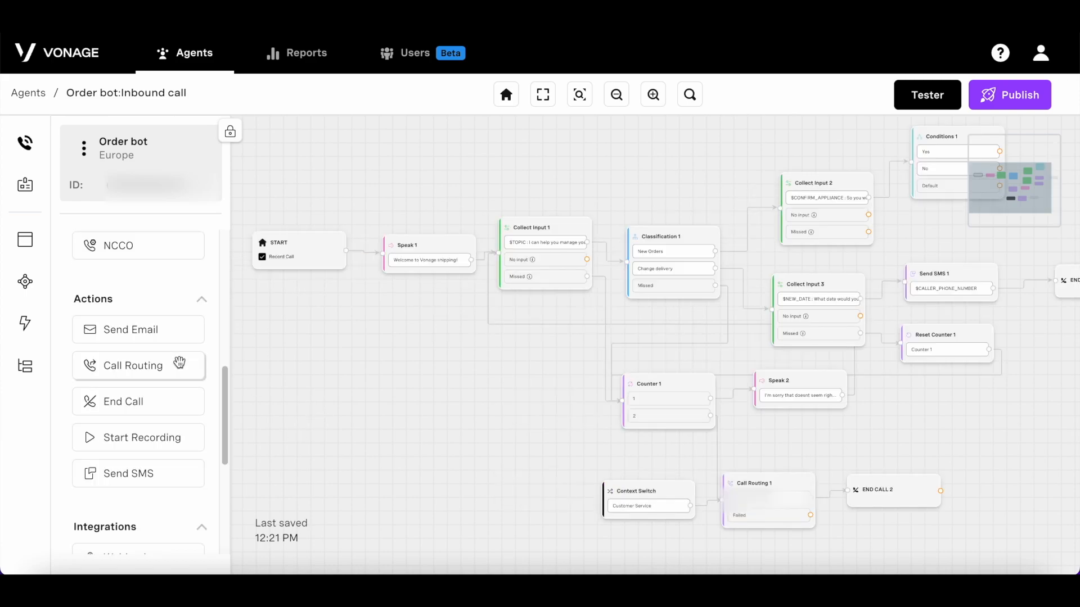
Step: Add a Start Recording node after Speak 1 and turn off Record Call on START
scroll(176, 361, up, 1)
scroll(179, 376, down, 2)
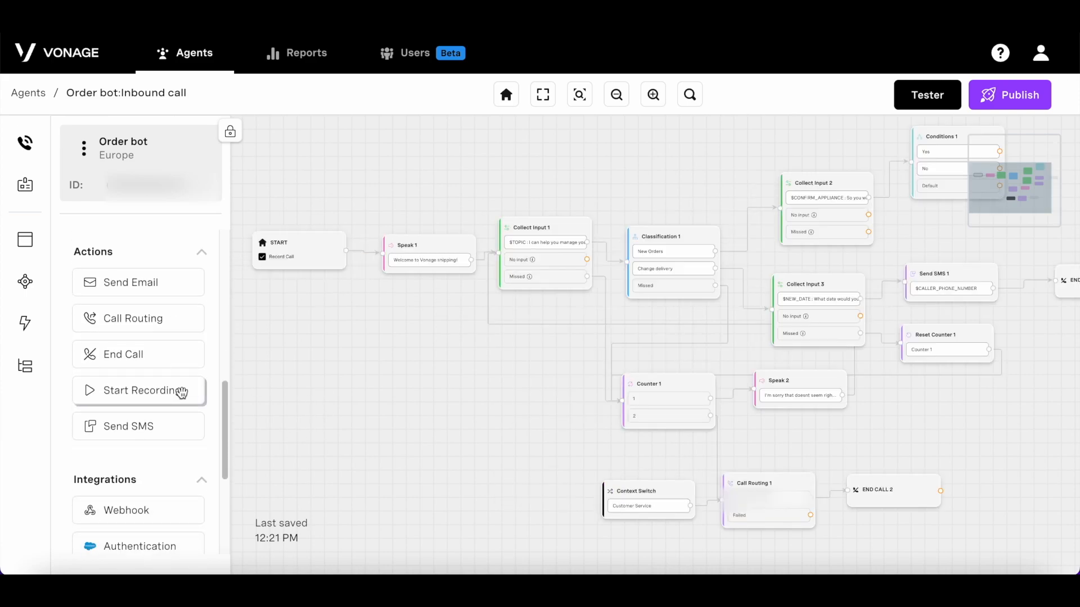
drag(182, 392, 489, 376)
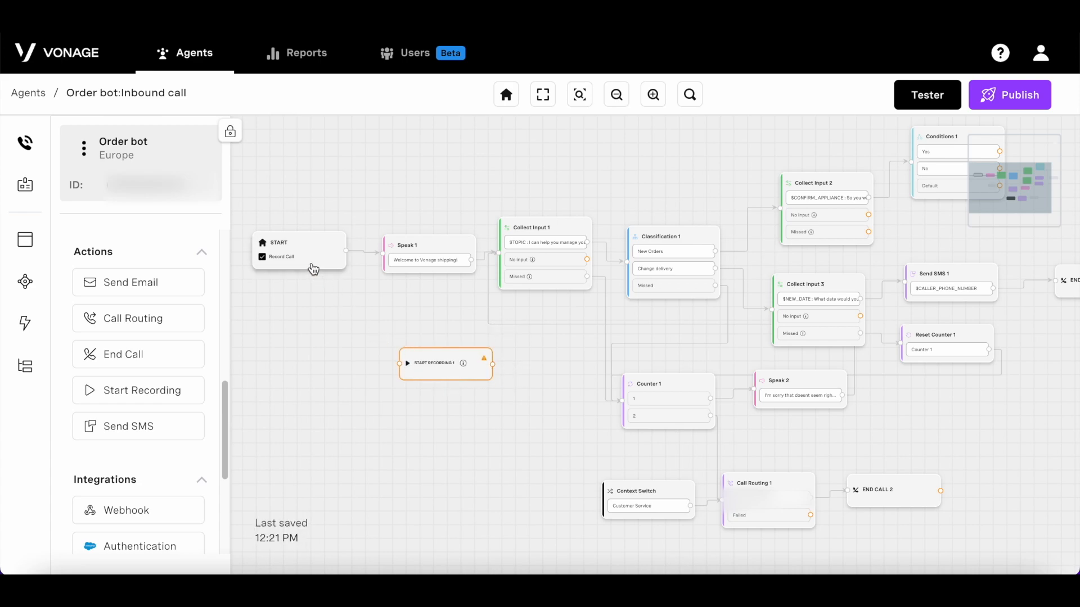
click(313, 262)
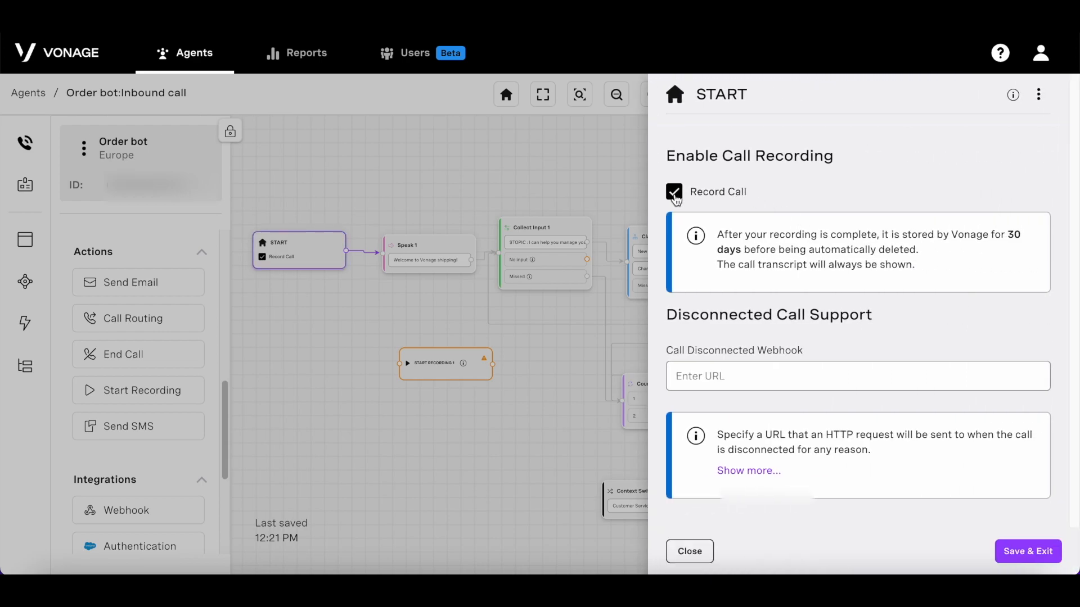
click(674, 193)
click(1025, 551)
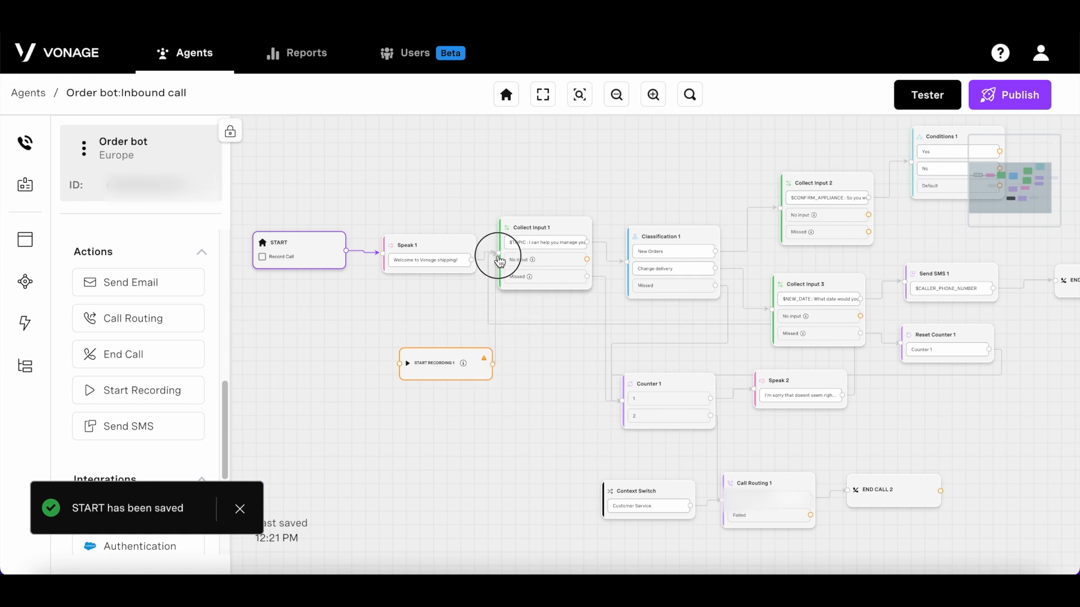
drag(475, 259, 400, 364)
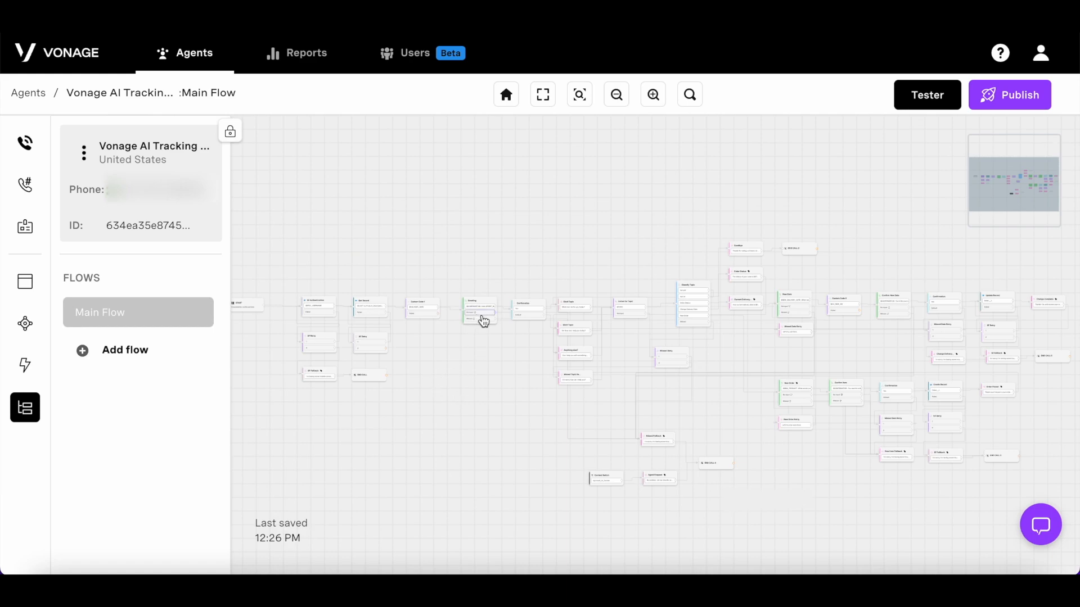
Step: Create Flow 2 with a Speak 1 node saying "This is a subflow"
click(154, 350)
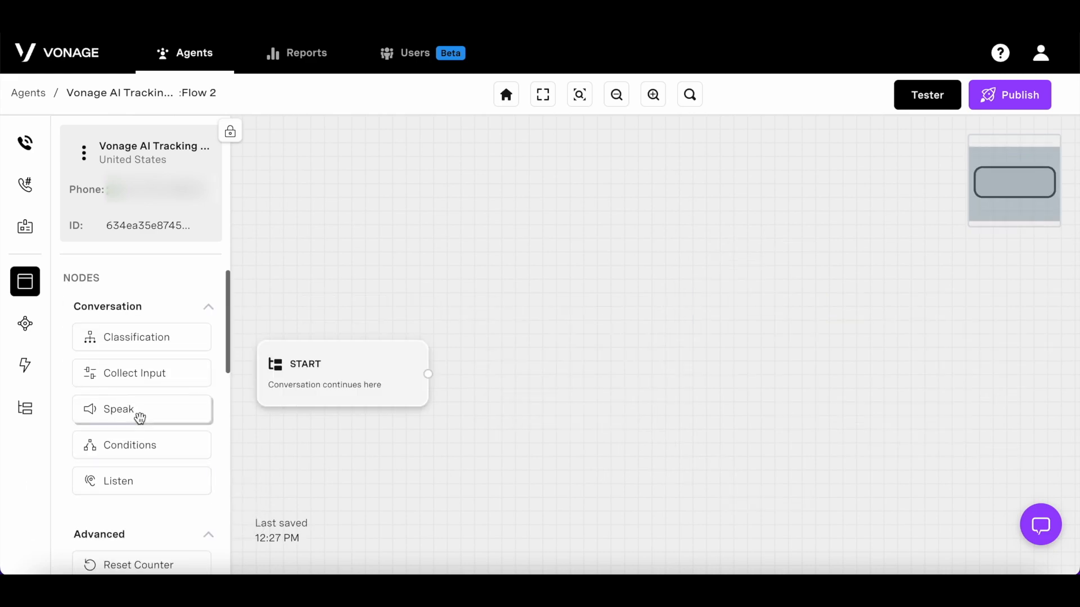
drag(139, 418, 548, 360)
click(521, 384)
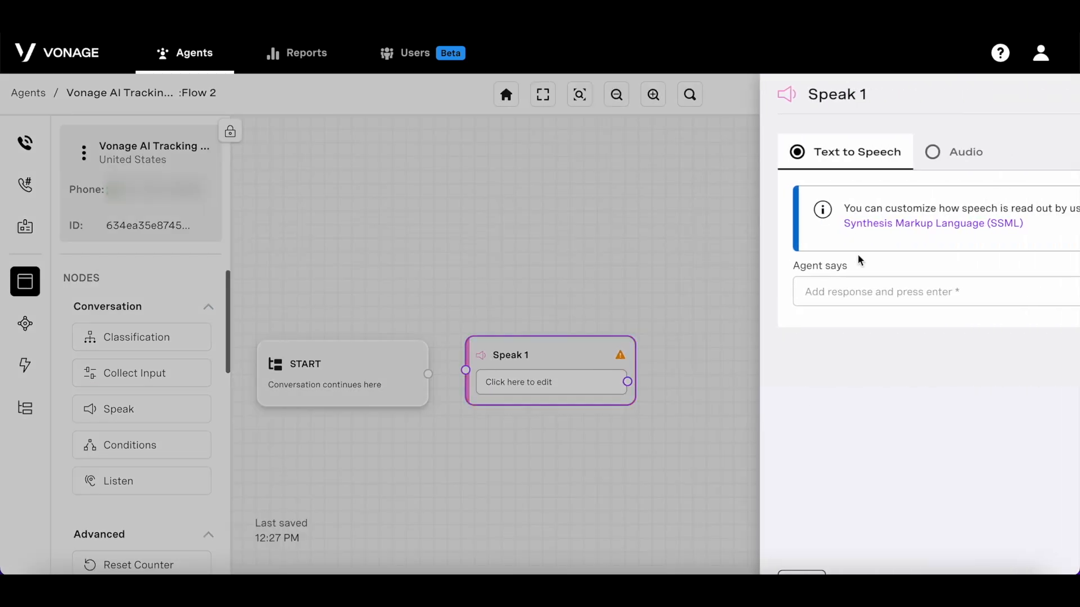
click(764, 290)
text(This is a sub)
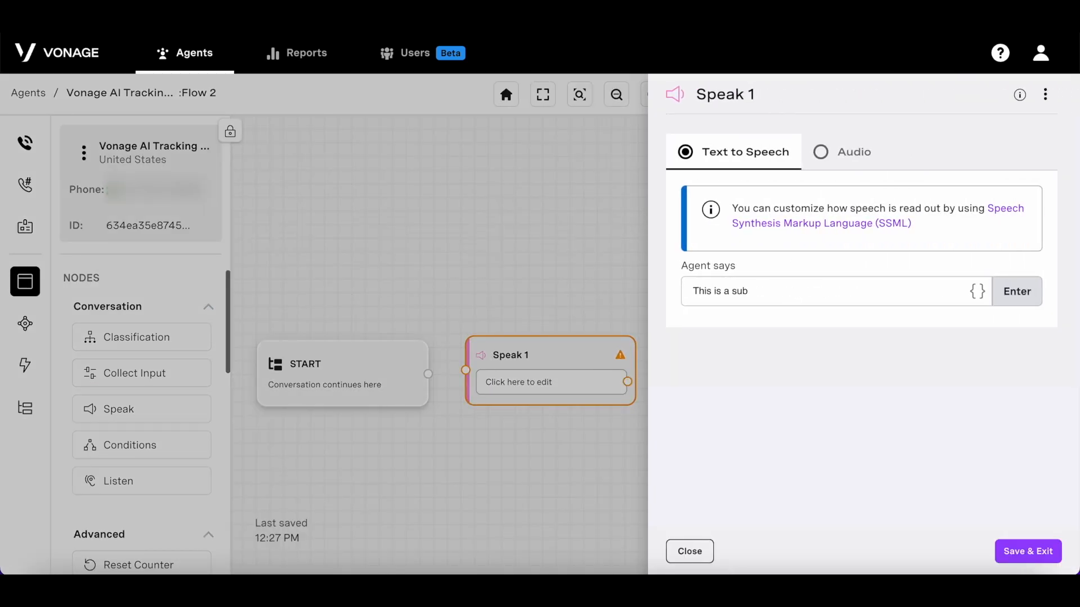
text(flow)
key(Return)
click(1021, 553)
Step: Add an EXIT FLOW 1 step and connect Speak 1 to it
click(469, 375)
scroll(152, 400, down, 5)
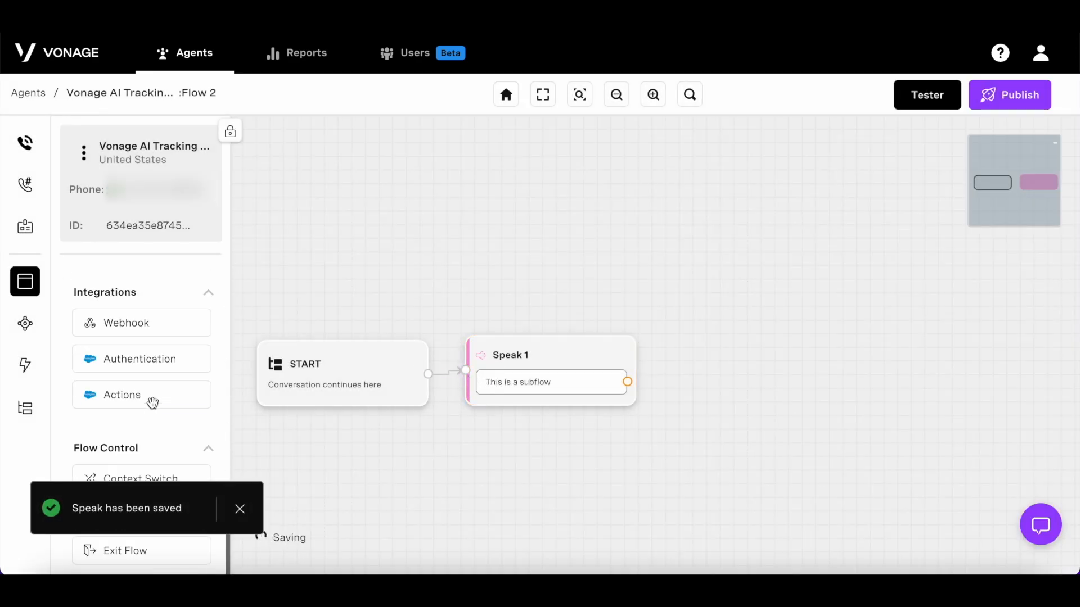
click(246, 512)
drag(187, 545, 681, 378)
drag(519, 365, 609, 369)
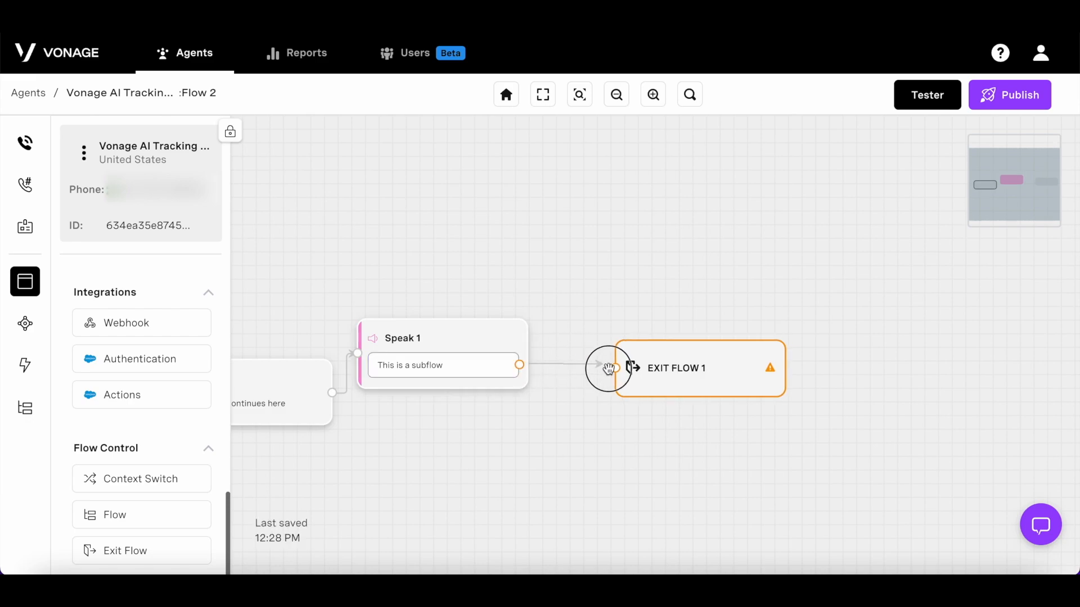
drag(490, 365, 531, 384)
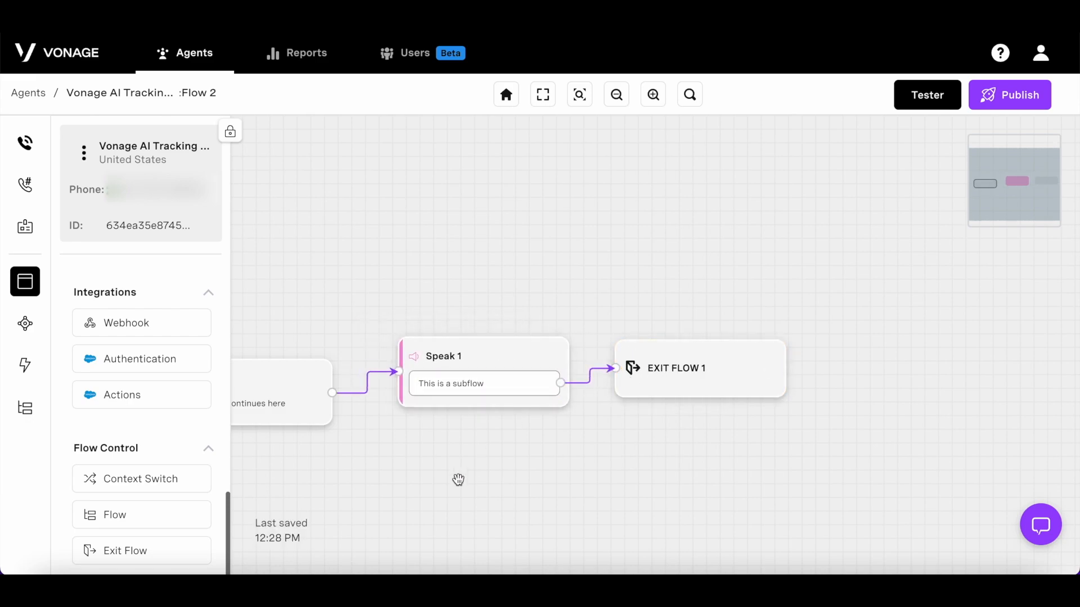
click(25, 408)
Step: Switch back to the Main Flow diagram and bring it into view
click(117, 313)
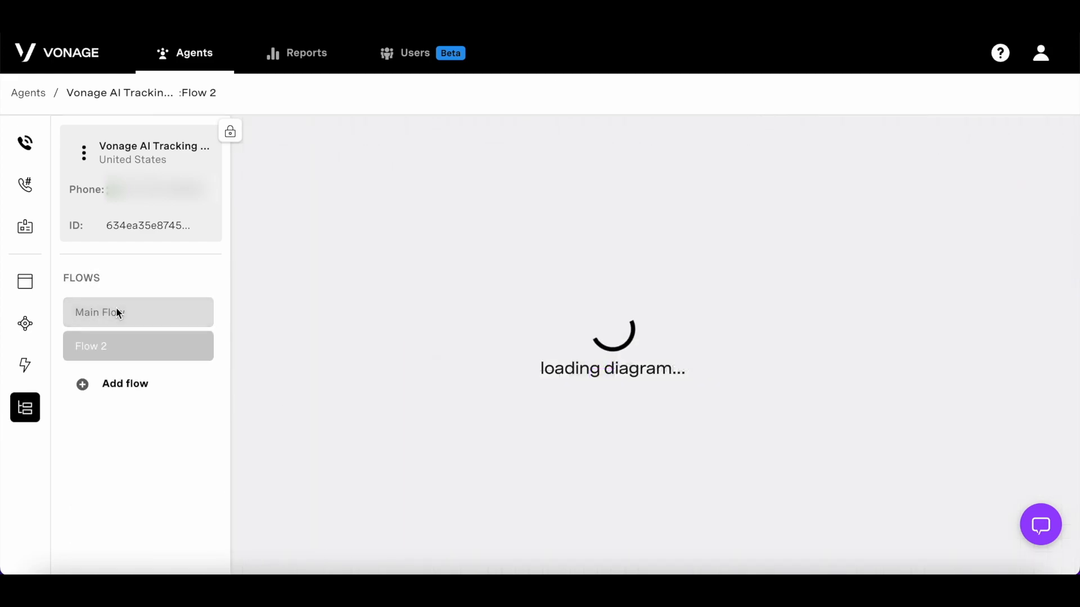
drag(329, 460, 500, 458)
scroll(373, 458, left, 4)
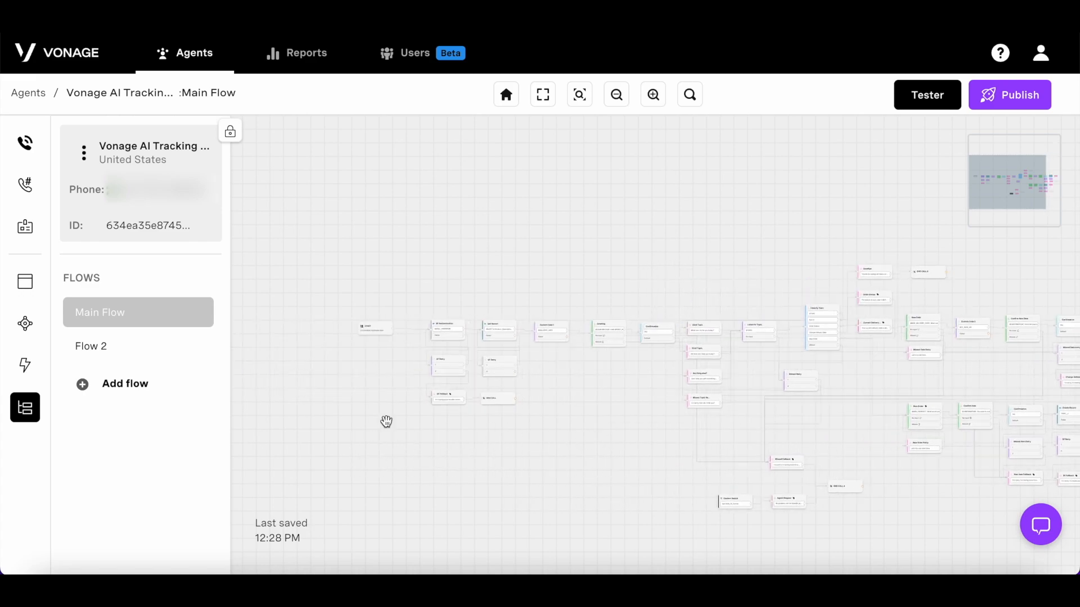
click(19, 274)
scroll(147, 384, down, 5)
Step: Add a Flow 1 node that runs Flow 2 and connect SF Retry's 2 output to it
drag(165, 523, 418, 441)
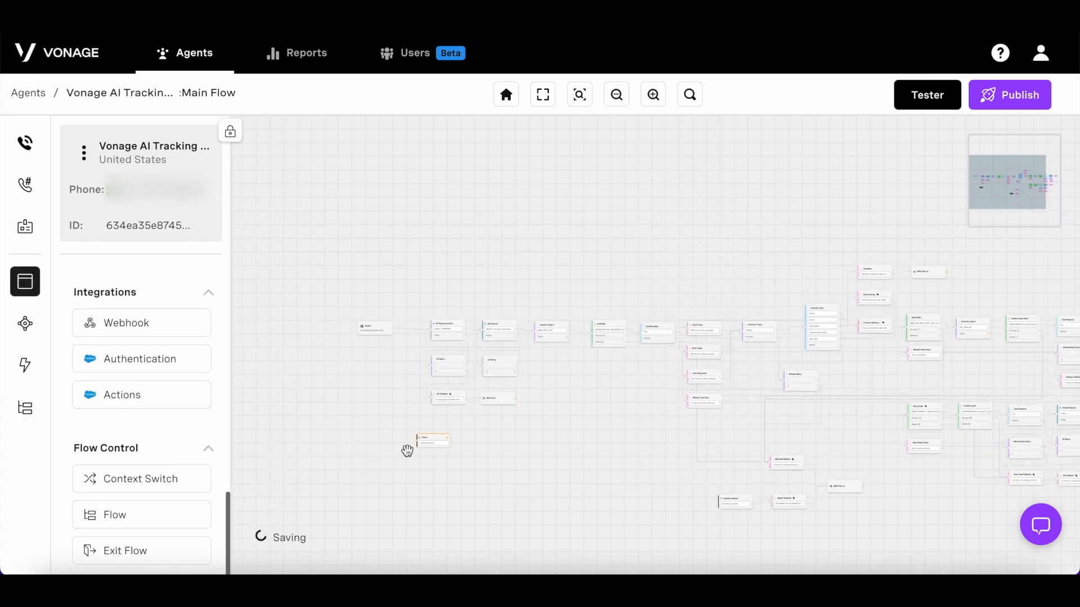
click(442, 445)
click(895, 175)
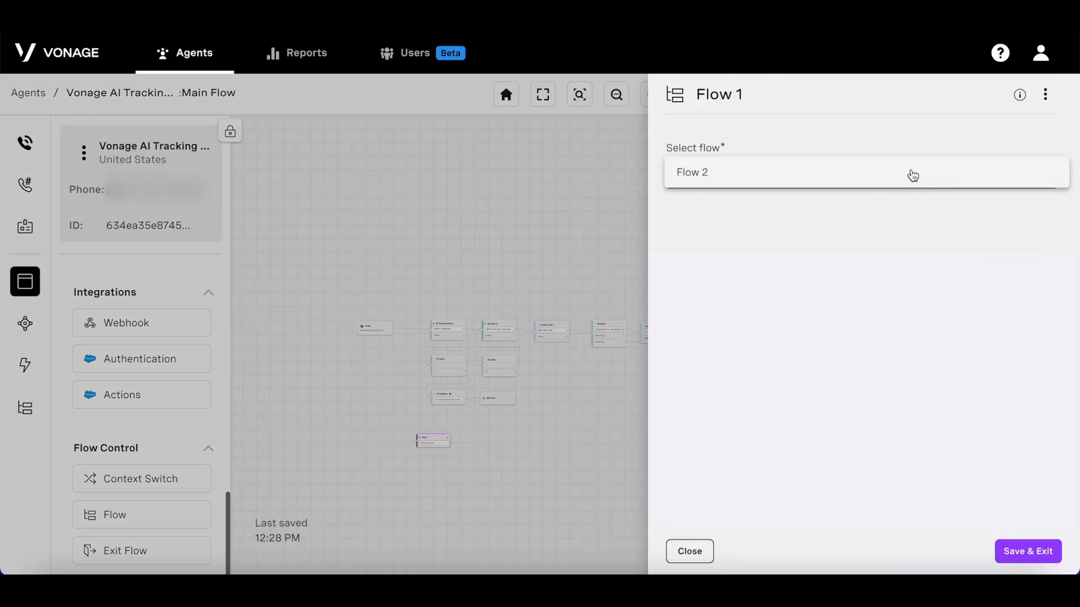
click(907, 178)
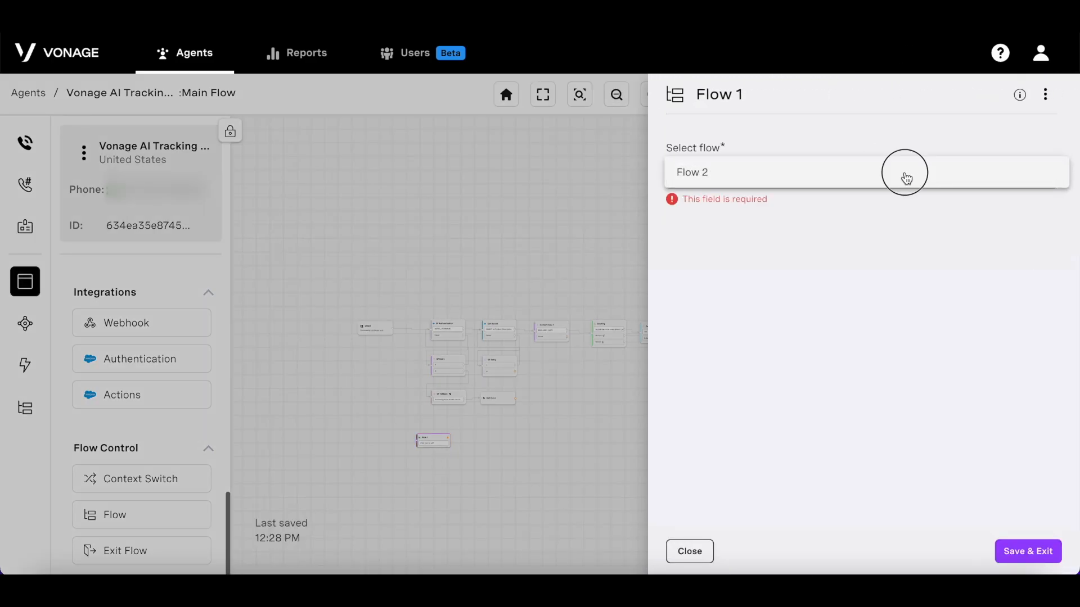
click(1042, 552)
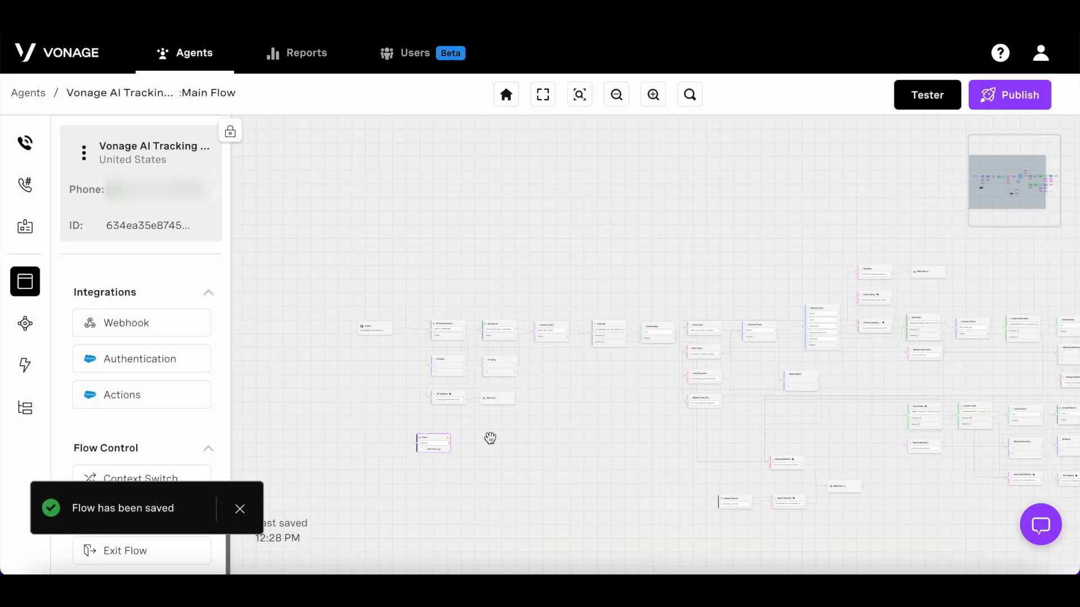
scroll(490, 436, up, 5)
drag(425, 437, 518, 430)
drag(580, 290, 477, 431)
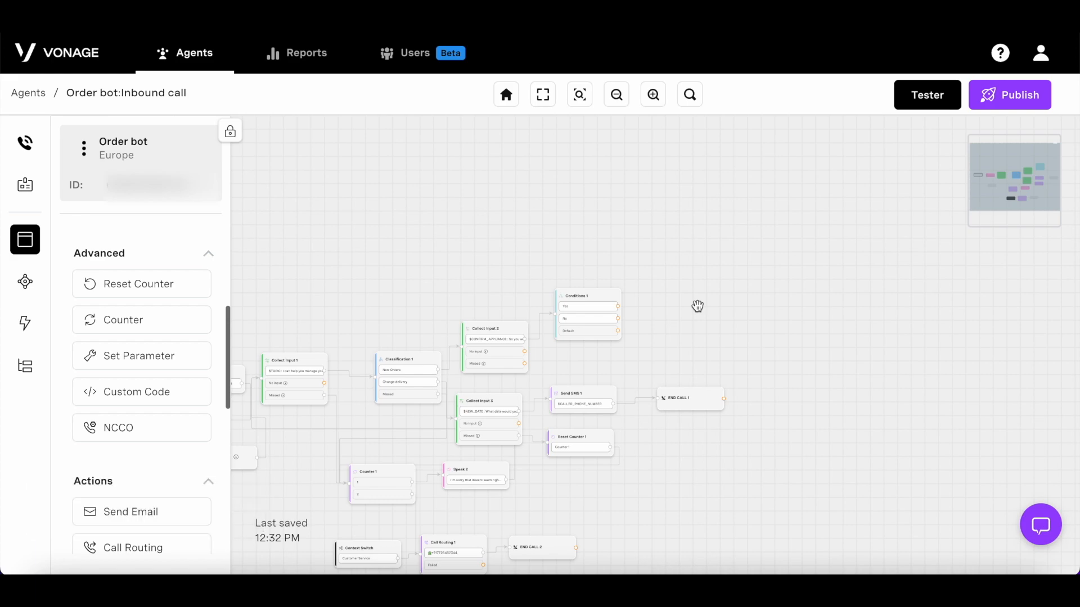
Step: Add a Custom Code node that converts $DELIVERY_DATE with toDateString and pick its output parameter
drag(177, 390, 747, 301)
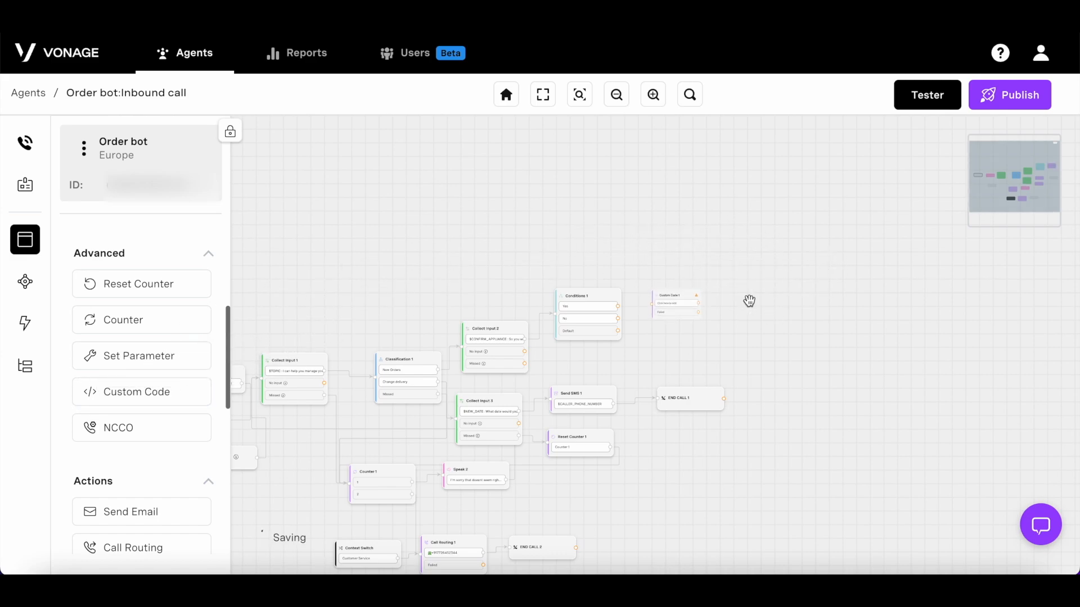
click(686, 319)
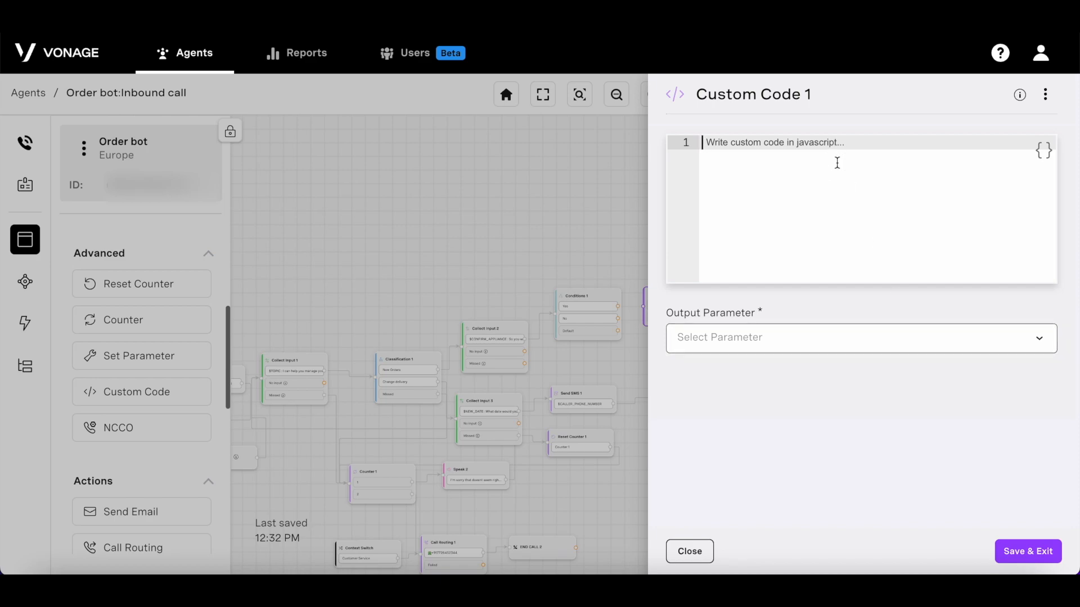
text(return new Date($DELIVERY_DATE).toDateString();)
click(964, 341)
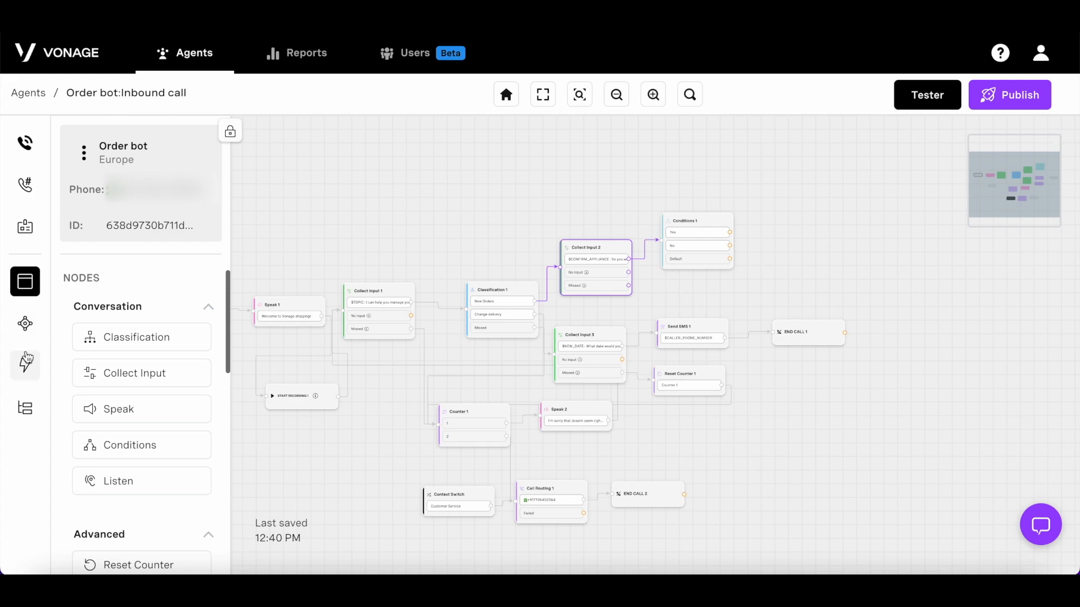
click(25, 322)
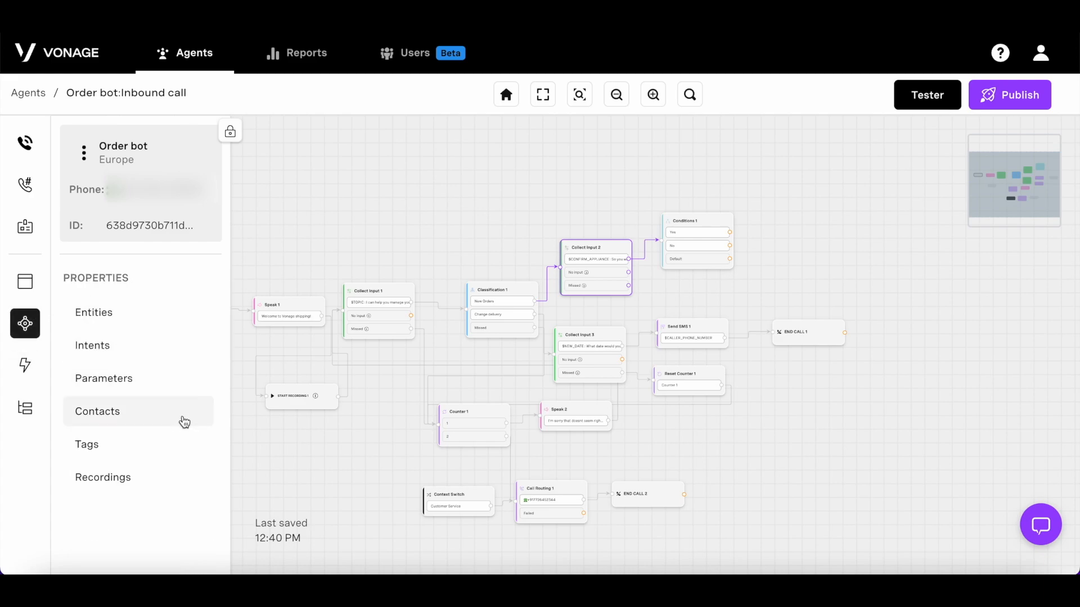
Step: Create a new tag row in the agent's tags with the category 'topic'
click(188, 450)
click(861, 367)
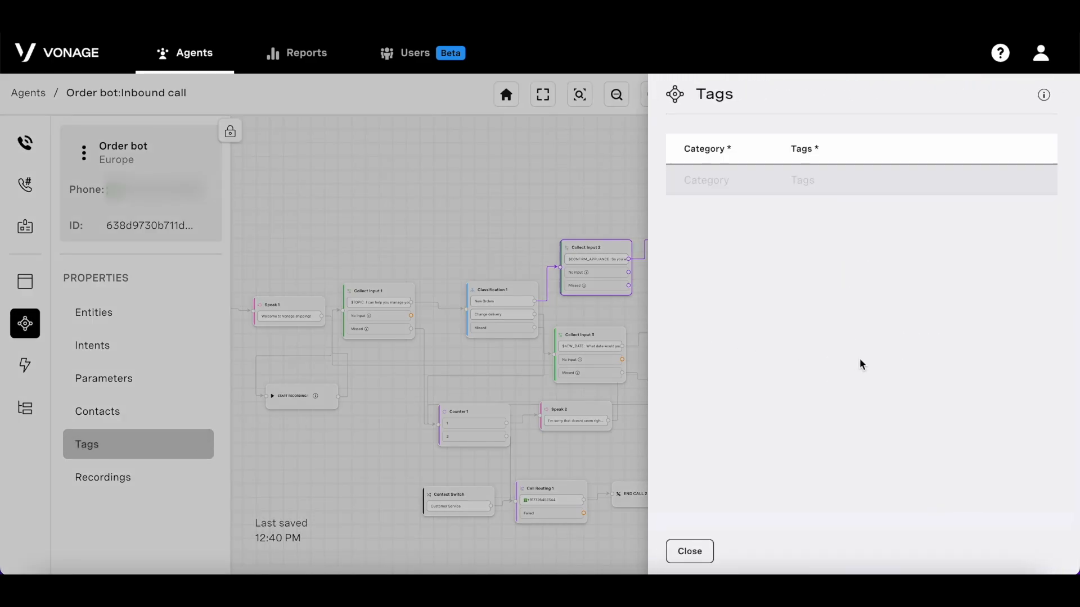
click(751, 184)
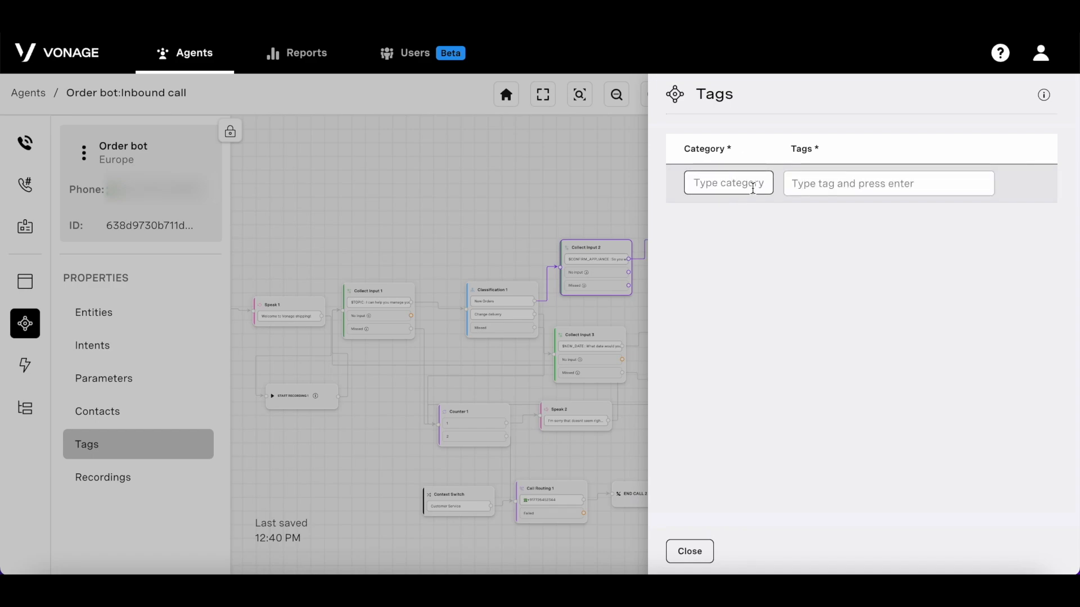
click(822, 182)
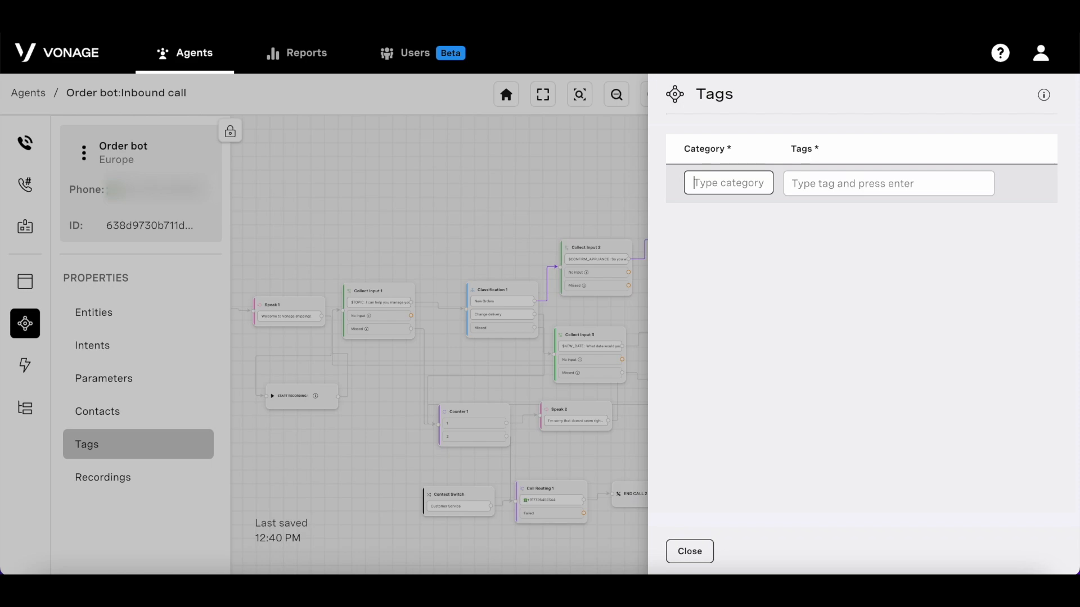
text(topic)
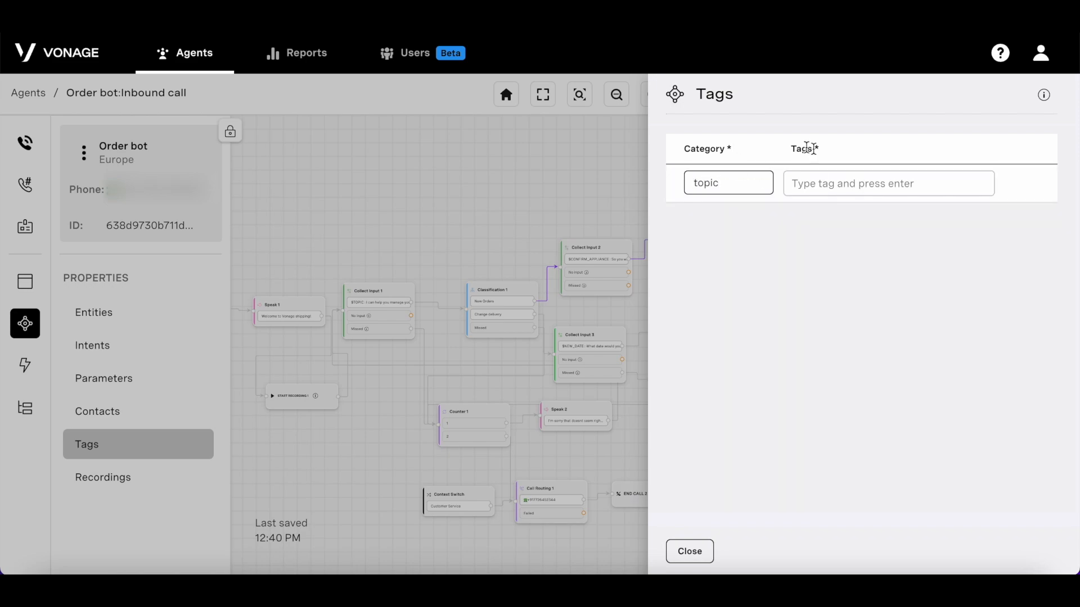
Step: Add the tags 'new appliance' and 'delivery date' to the topic category
click(822, 189)
text(new appliance)
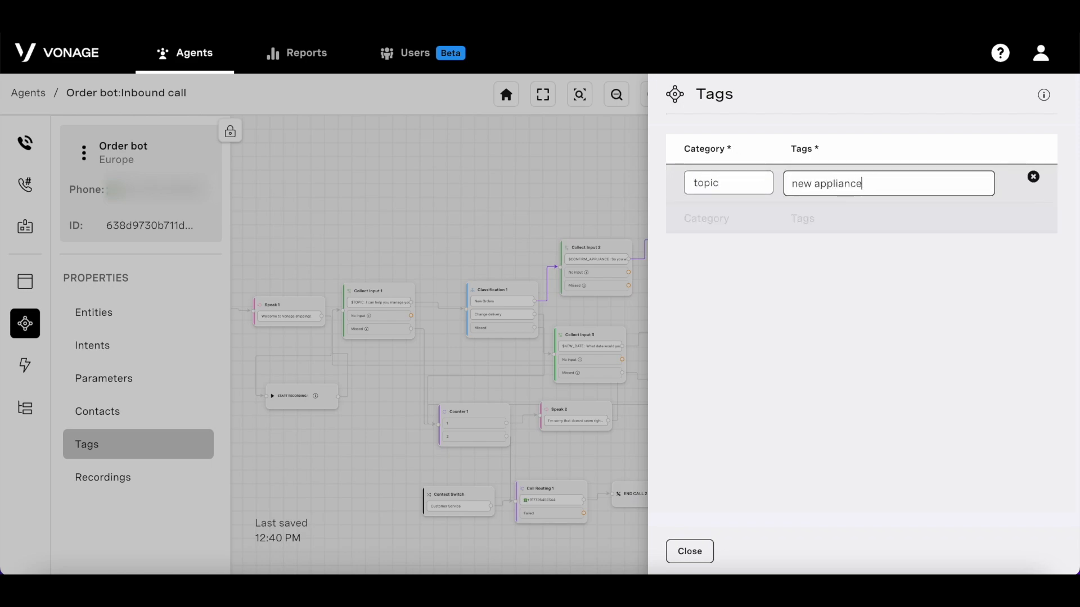
key(Return)
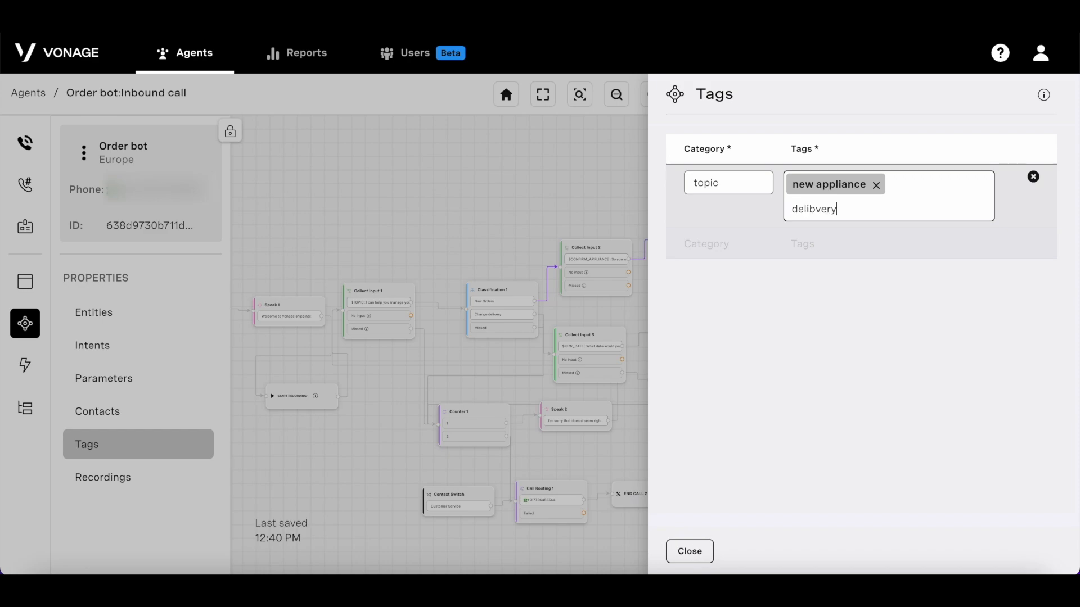
key(BackSpace)
key(BackSpace)
key(BackSpace)
key(BackSpace)
key(BackSpace)
text(date)
key(Return)
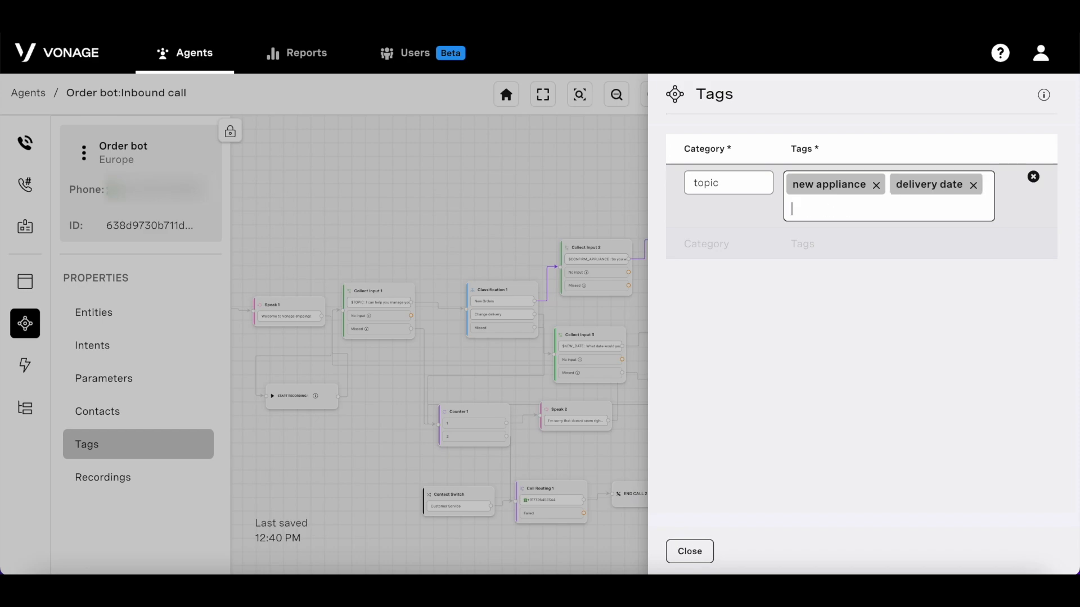
click(935, 291)
click(689, 551)
click(595, 265)
Step: Tag Collect Input 2 with the topic category's 'new appliance' tag and save the node
click(1048, 96)
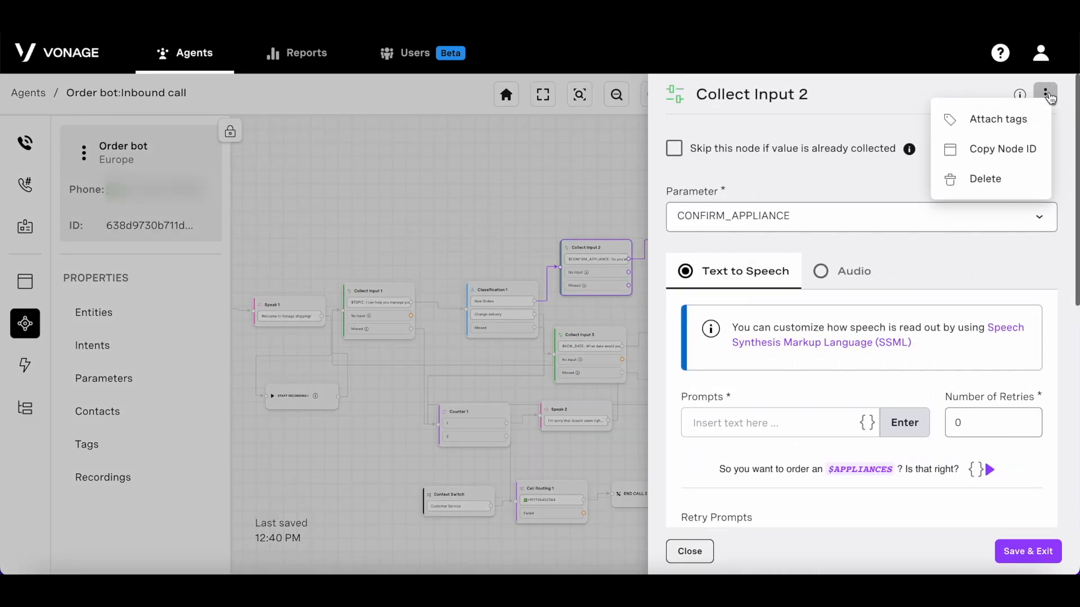
click(1035, 123)
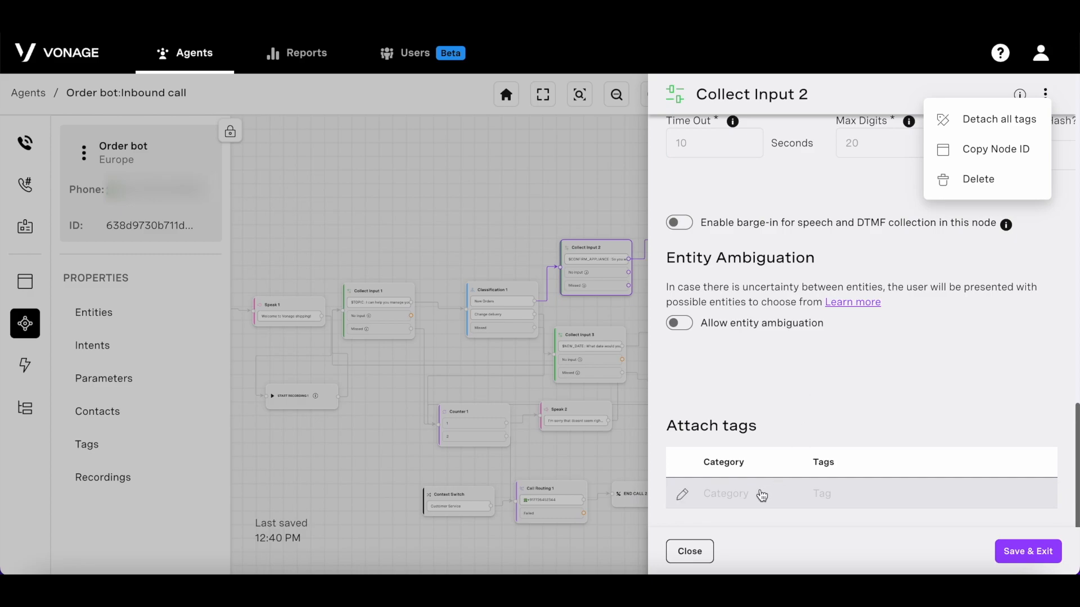
click(761, 495)
click(763, 495)
click(771, 497)
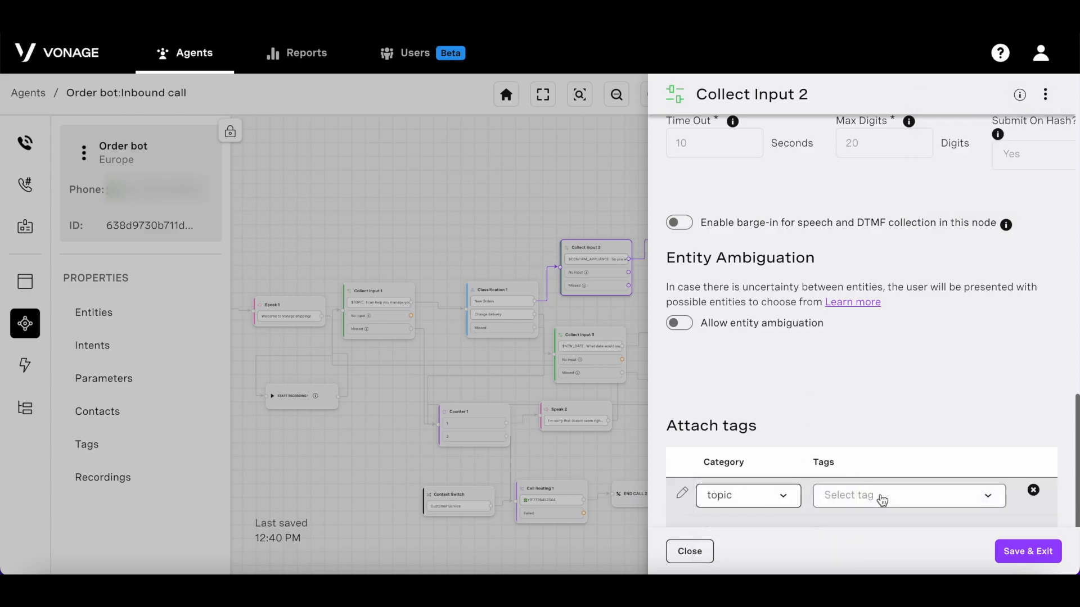
click(884, 498)
click(962, 417)
click(1019, 550)
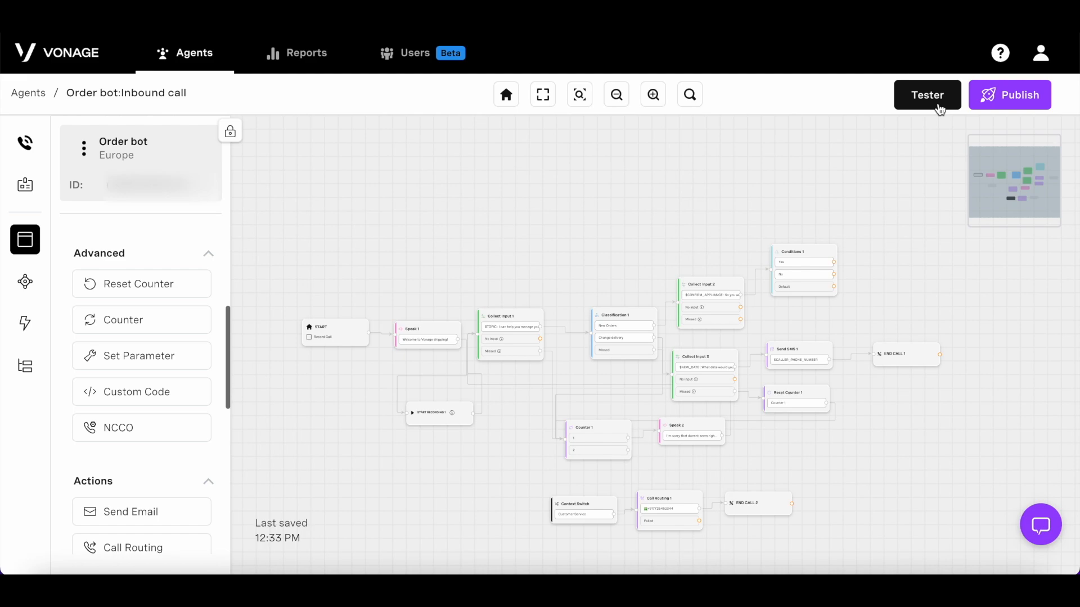
click(939, 107)
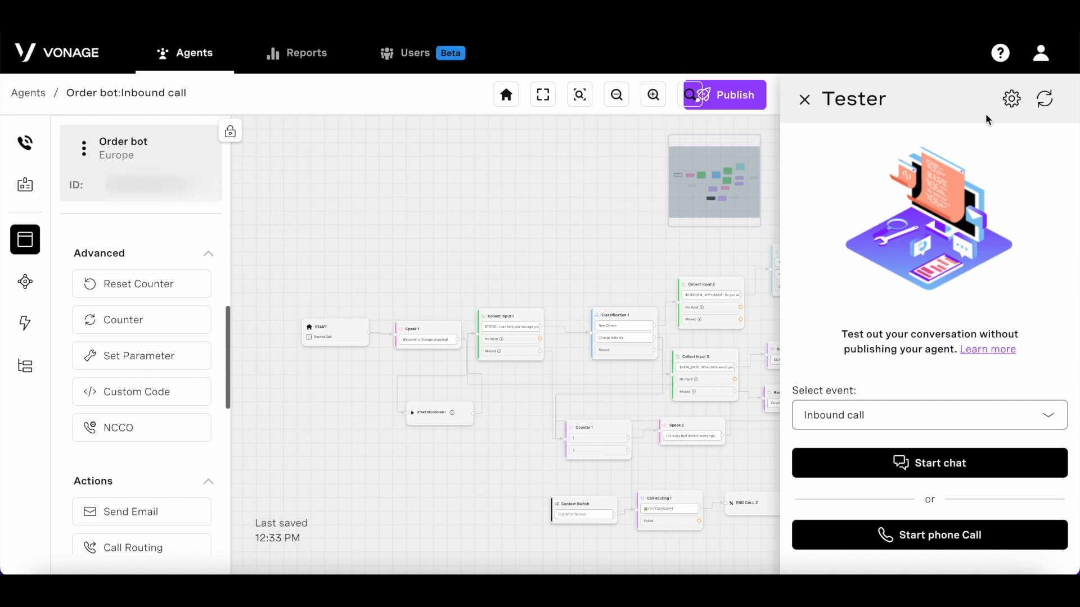
click(1011, 99)
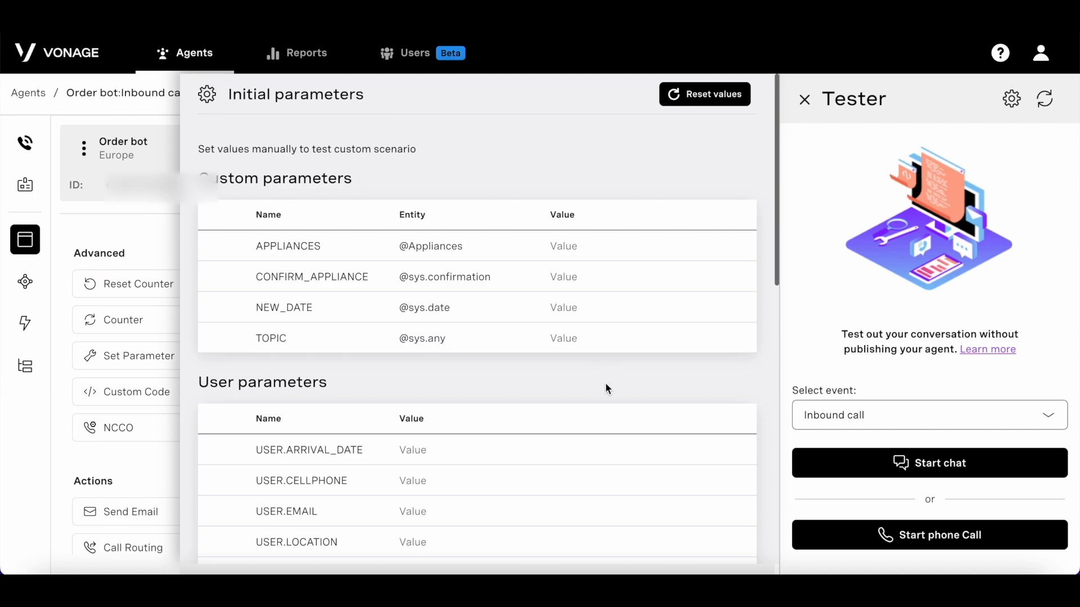
click(905, 469)
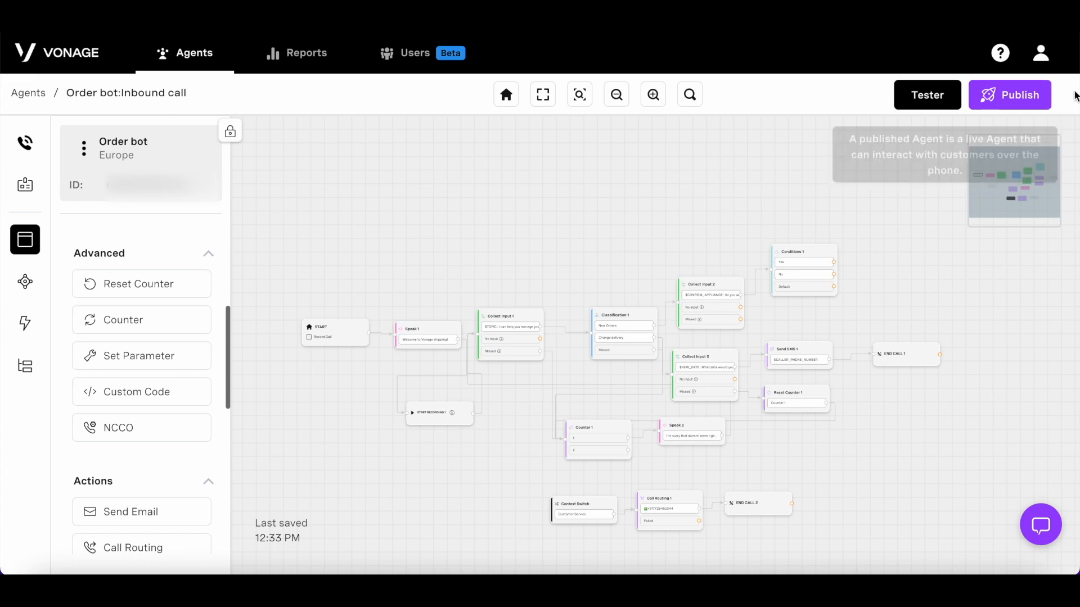
Step: Search for United States phone numbers with SMS and voice capability
click(1004, 98)
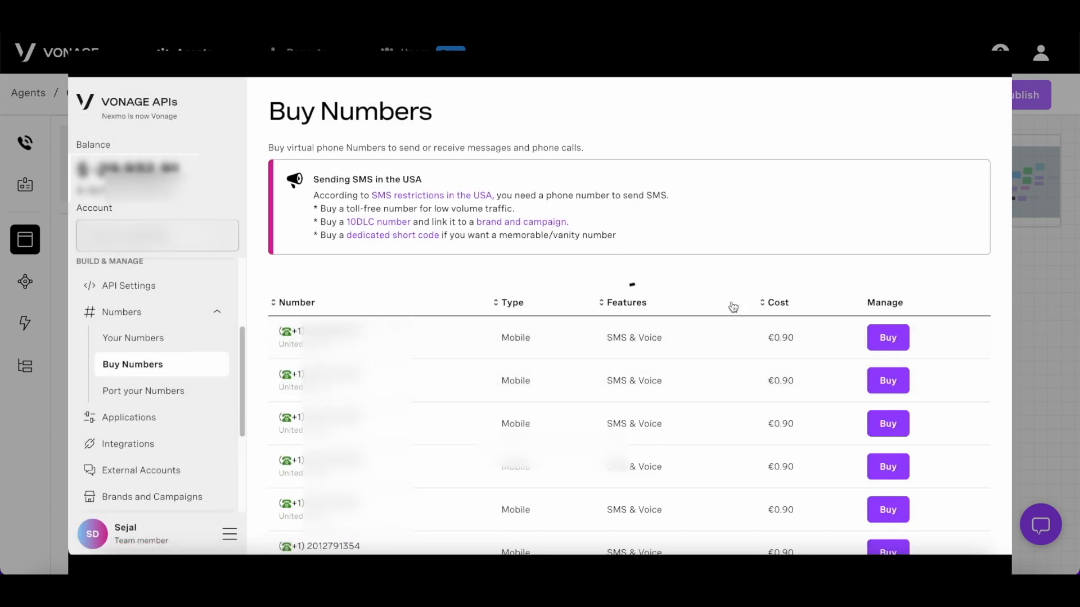
click(352, 290)
scroll(349, 360, down, 15)
click(350, 468)
click(574, 296)
click(460, 323)
click(461, 347)
click(917, 292)
Step: Buy the first listed US number, assign it to Order bot, and publish as Version 1
scroll(730, 371, down, 2)
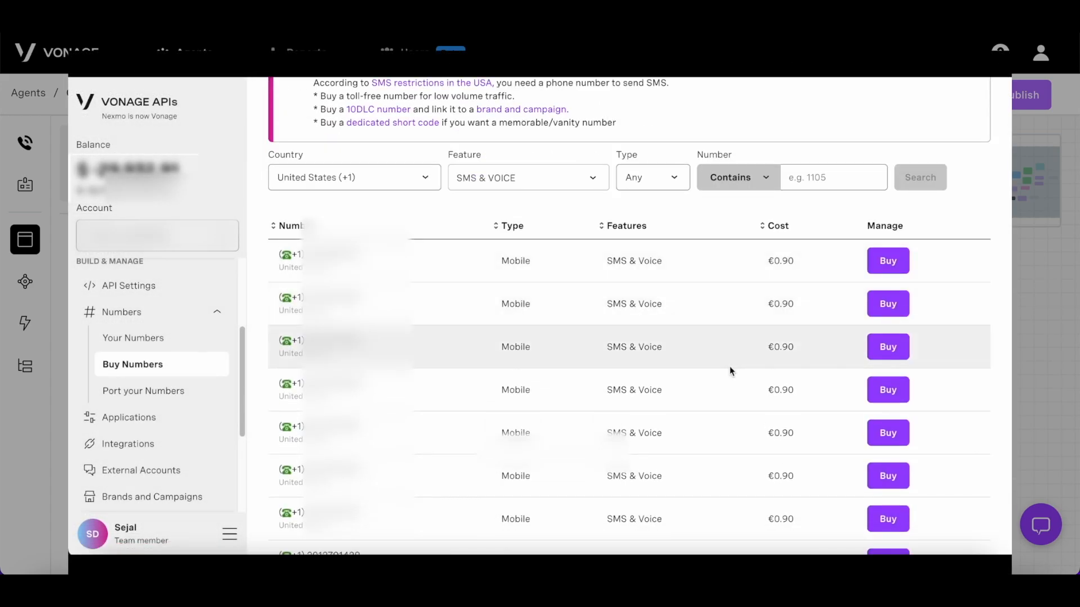
click(888, 237)
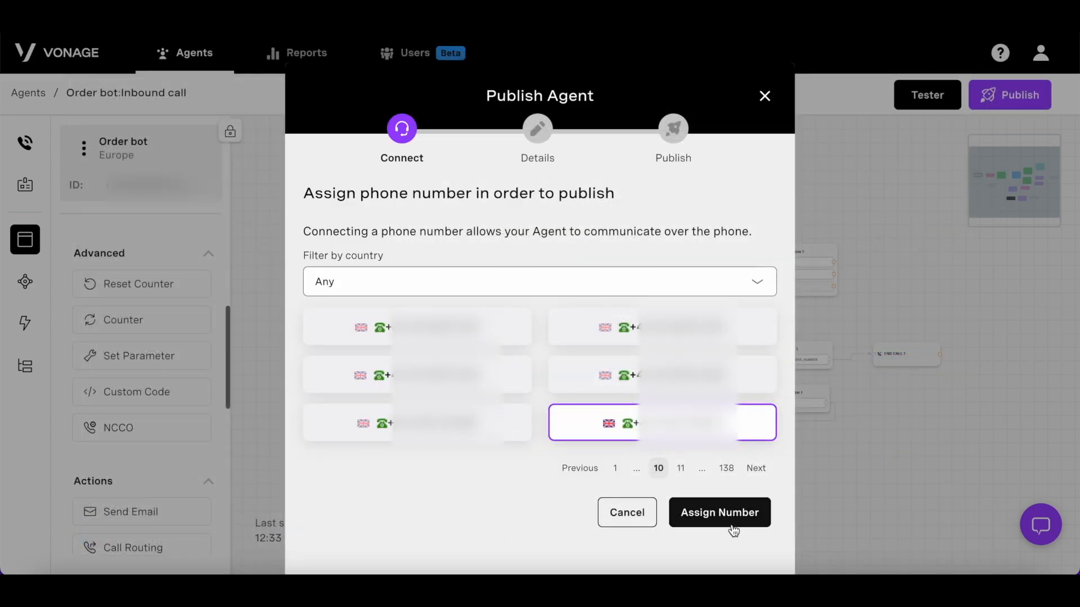
click(731, 521)
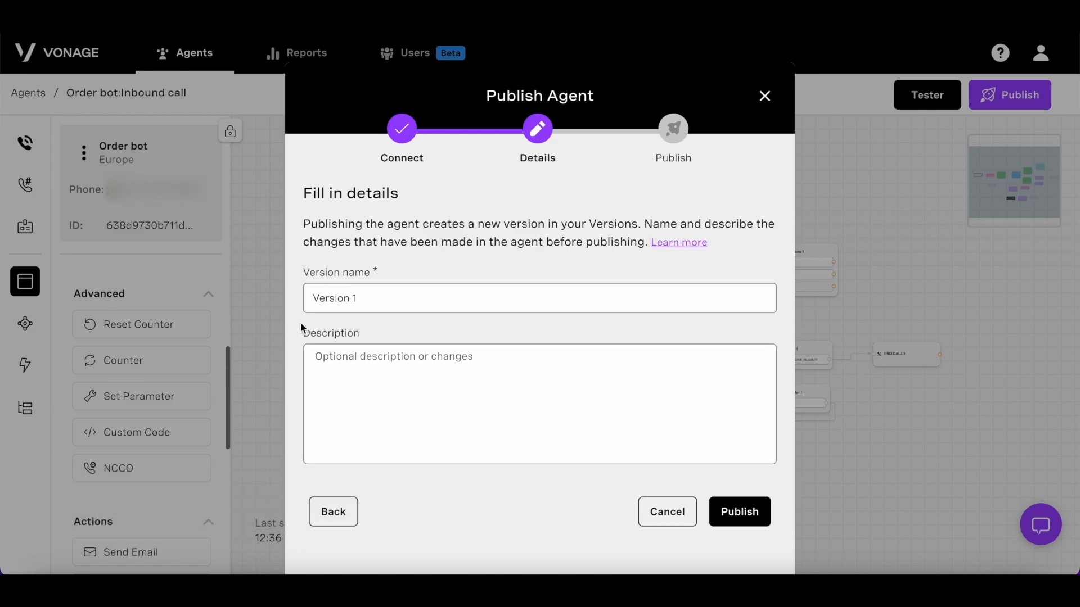
click(731, 518)
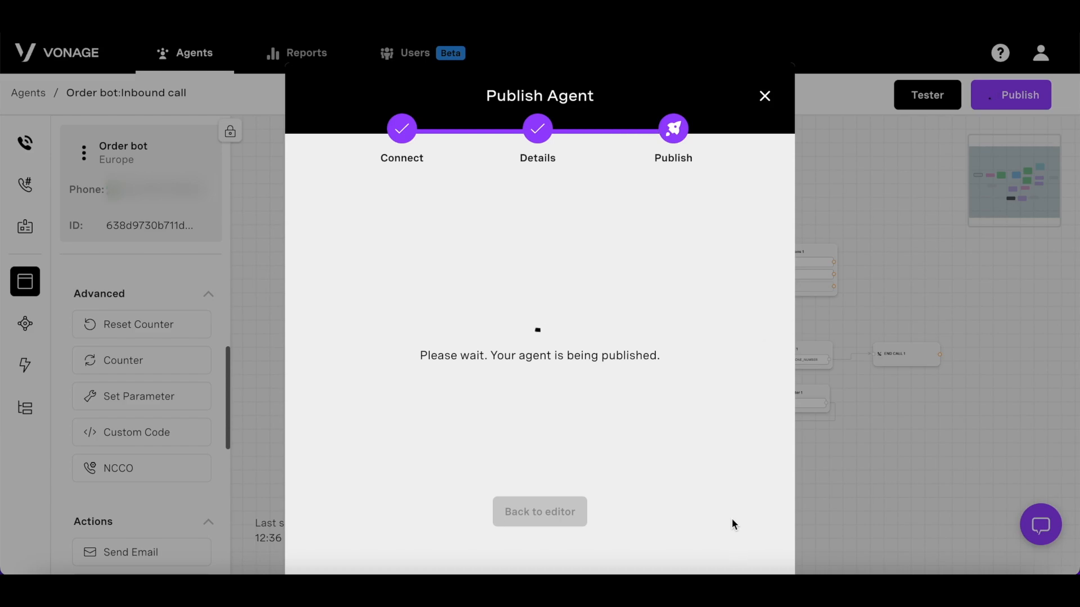
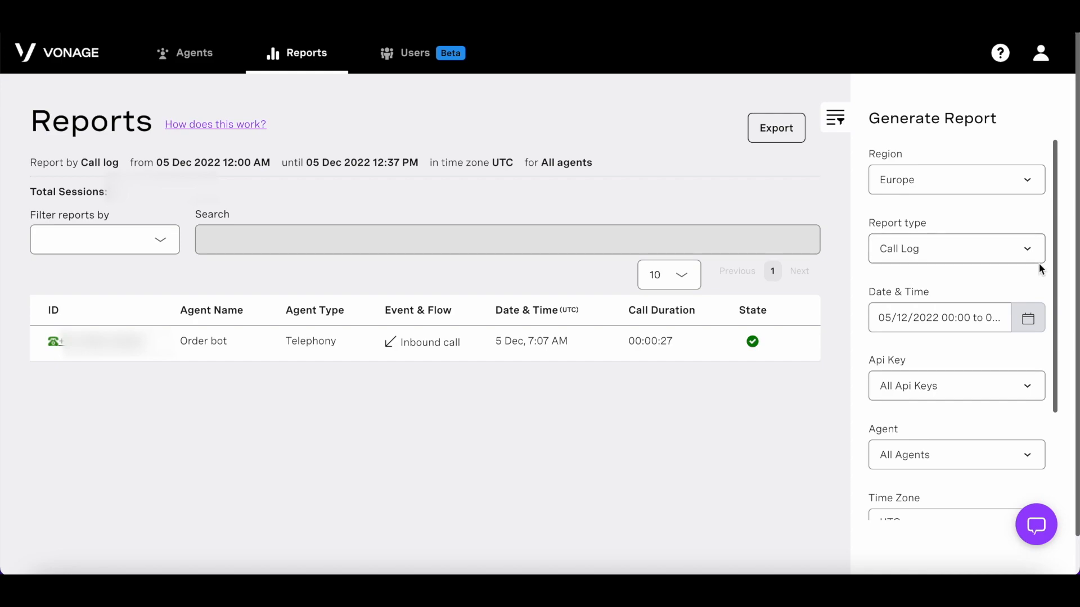
Step: Generate the Order bot report for the Europe region with Report state left as All
click(1014, 181)
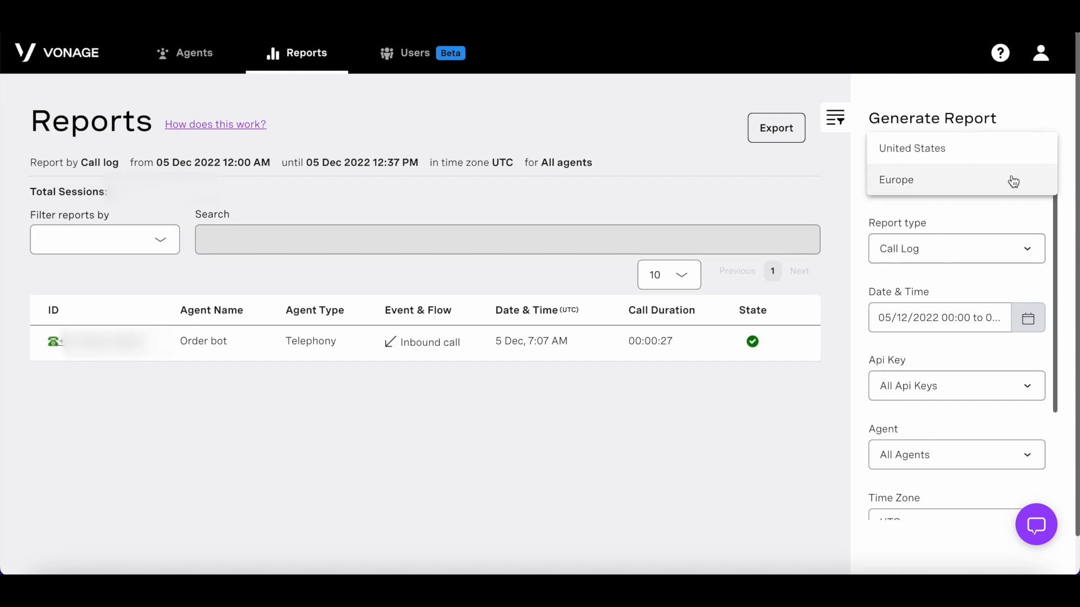
click(1013, 181)
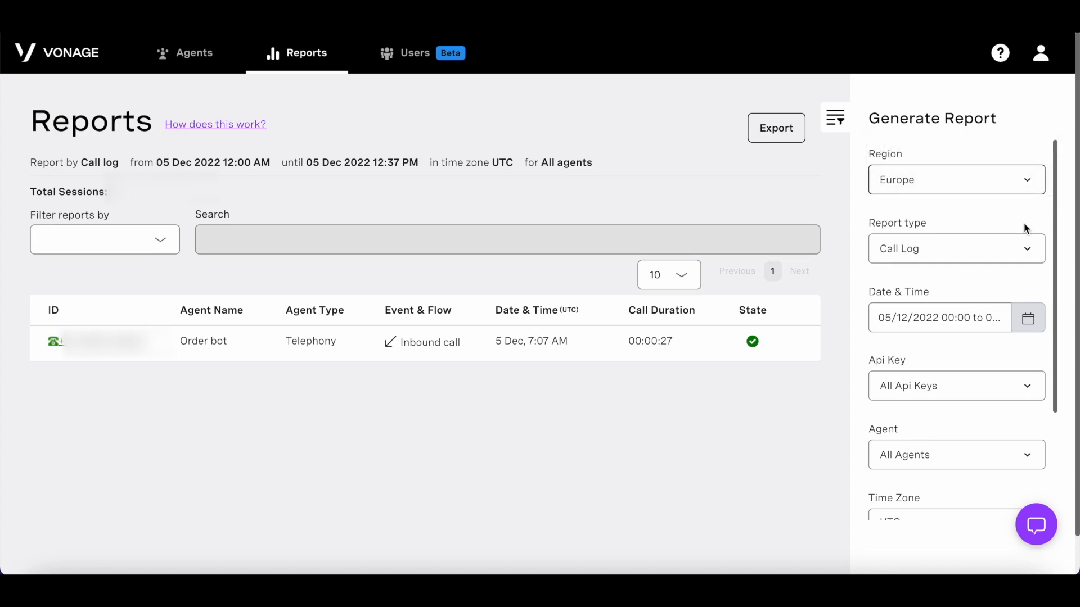
click(1025, 249)
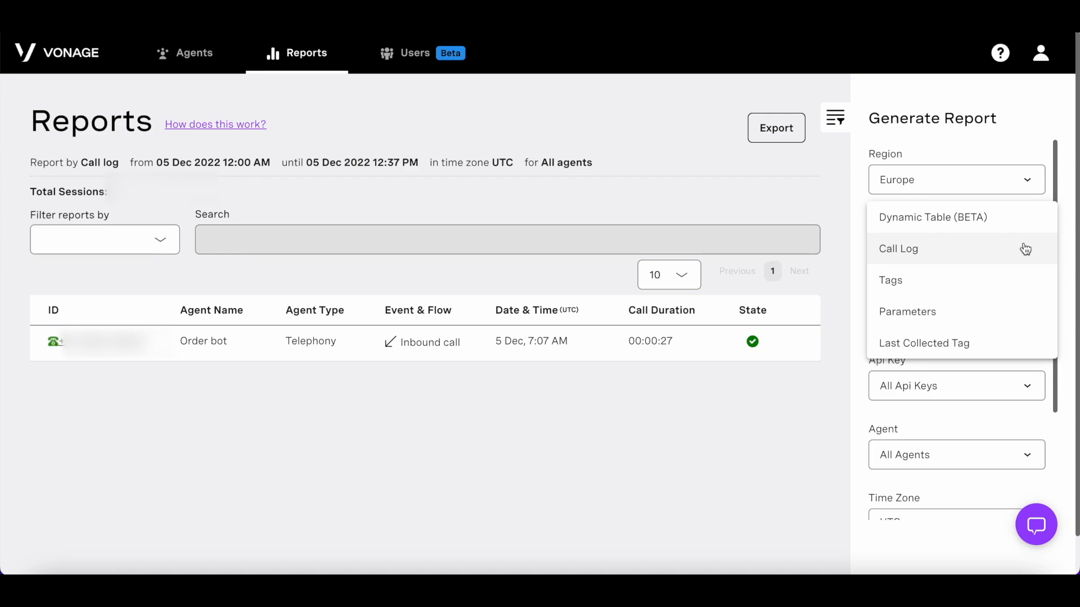
click(861, 279)
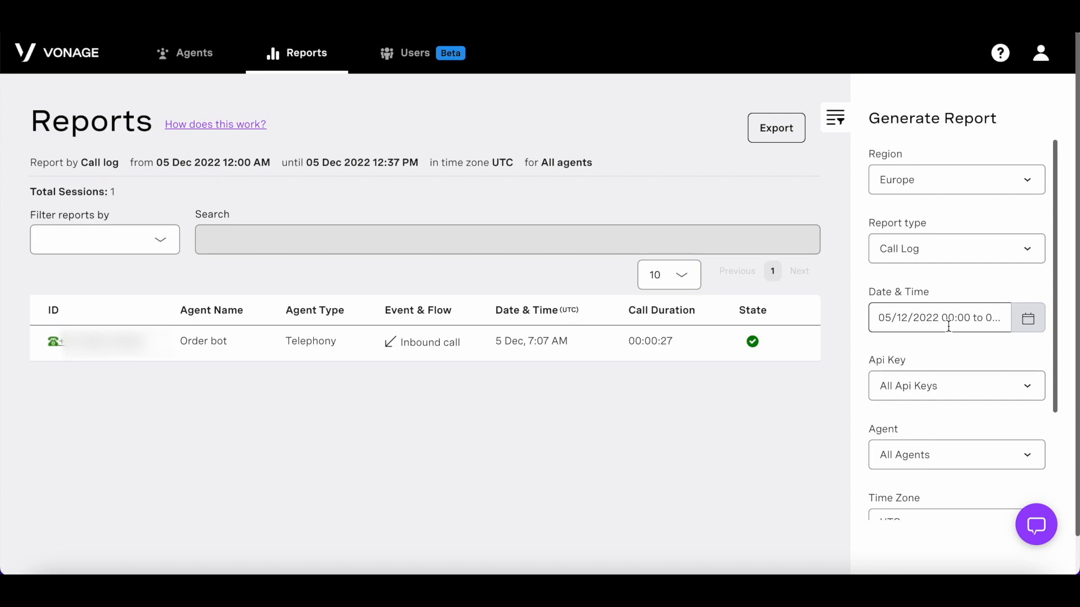
scroll(951, 329, down, 1)
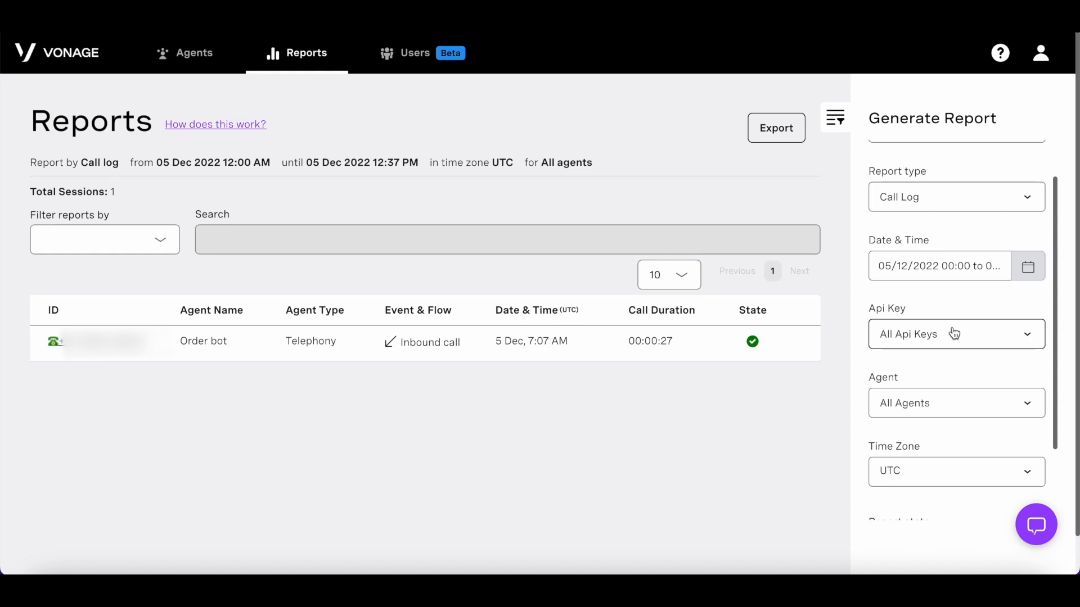
scroll(956, 371, down, 2)
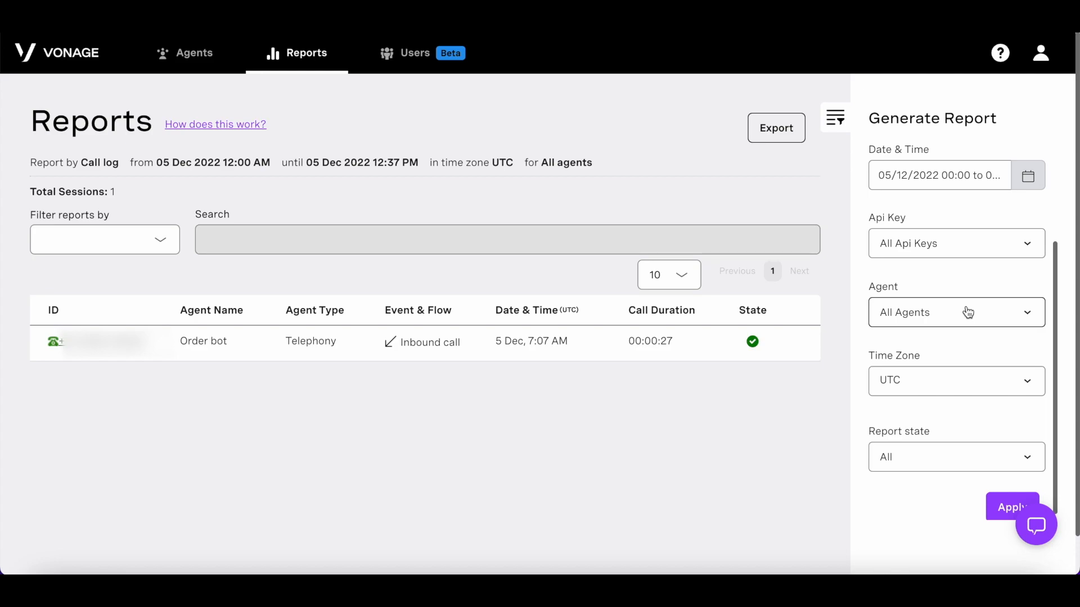
scroll(967, 318, down, 1)
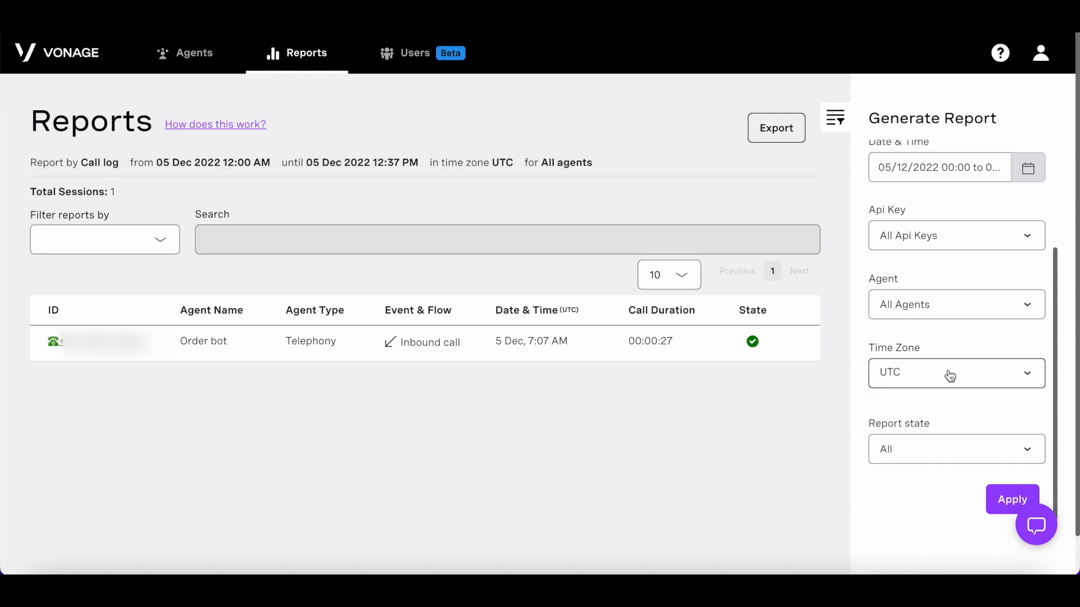
click(929, 450)
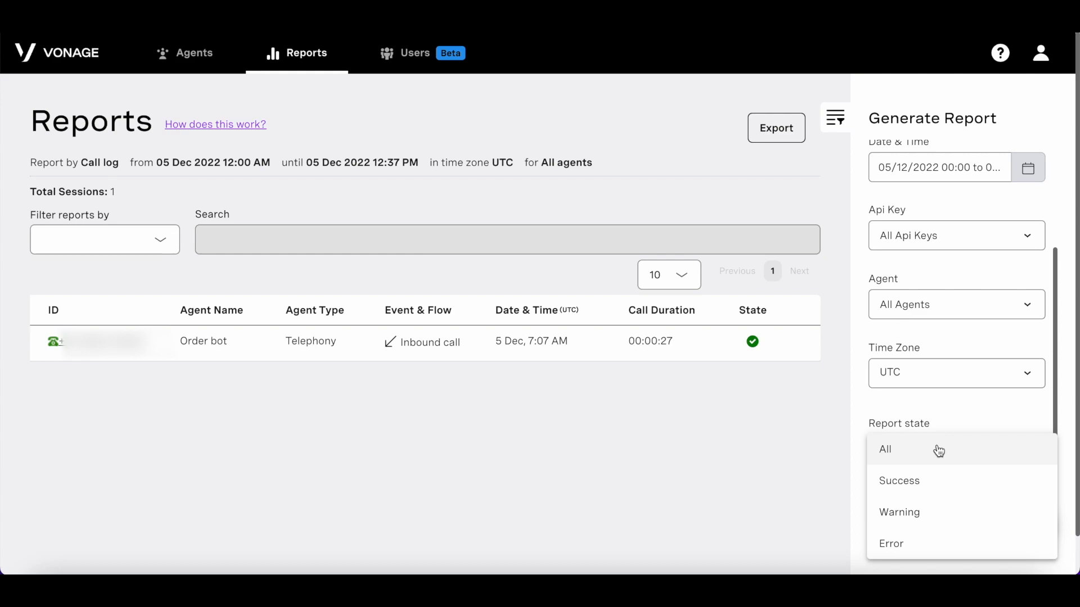
click(935, 403)
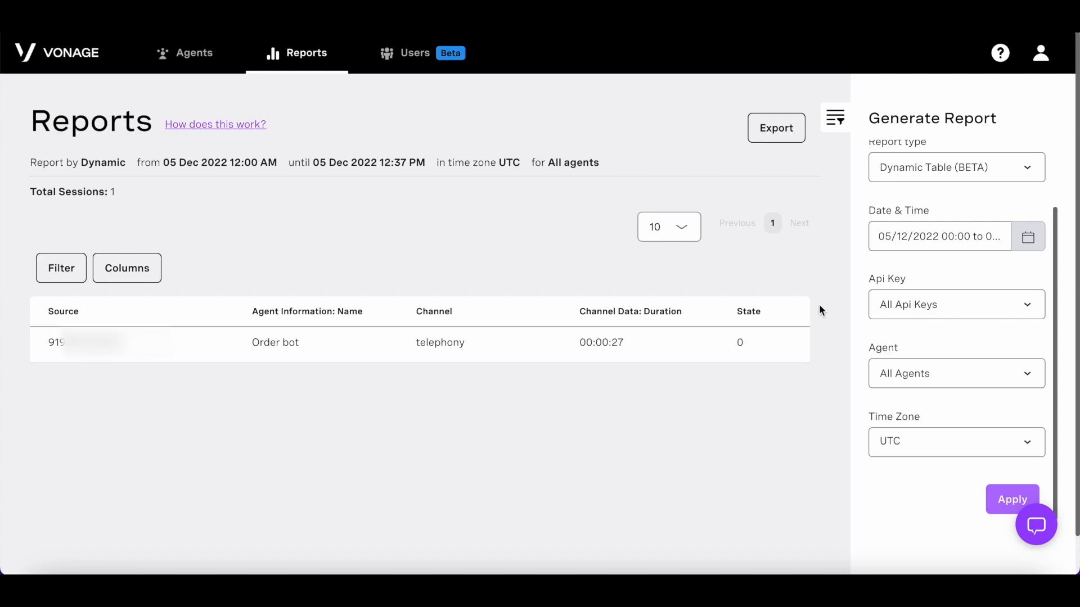
Step: Browse the table's available columns, then return the Report type to Call Log
click(141, 275)
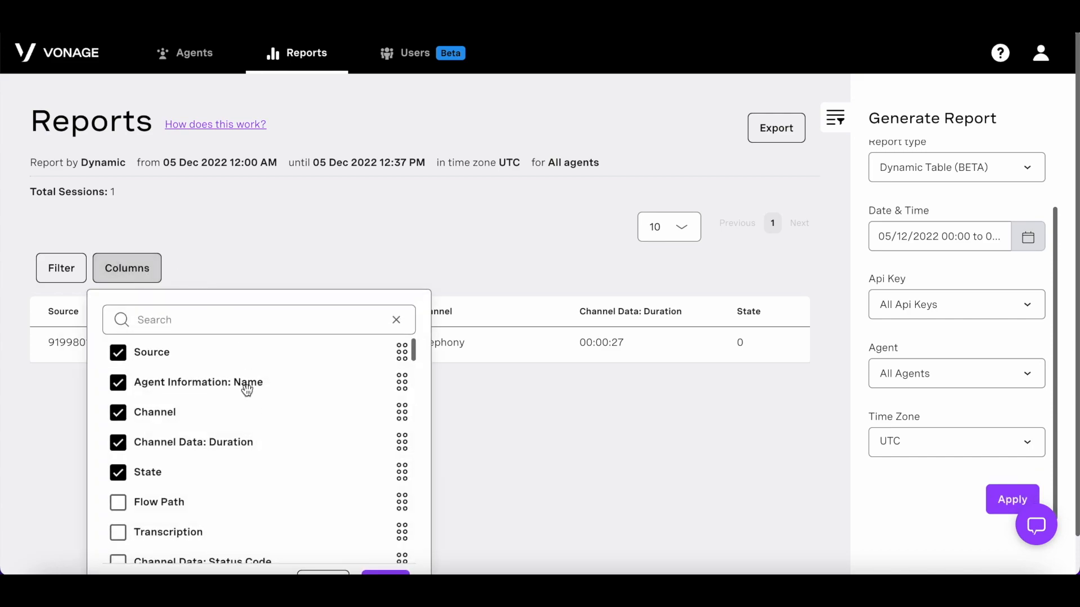
scroll(247, 391, down, 5)
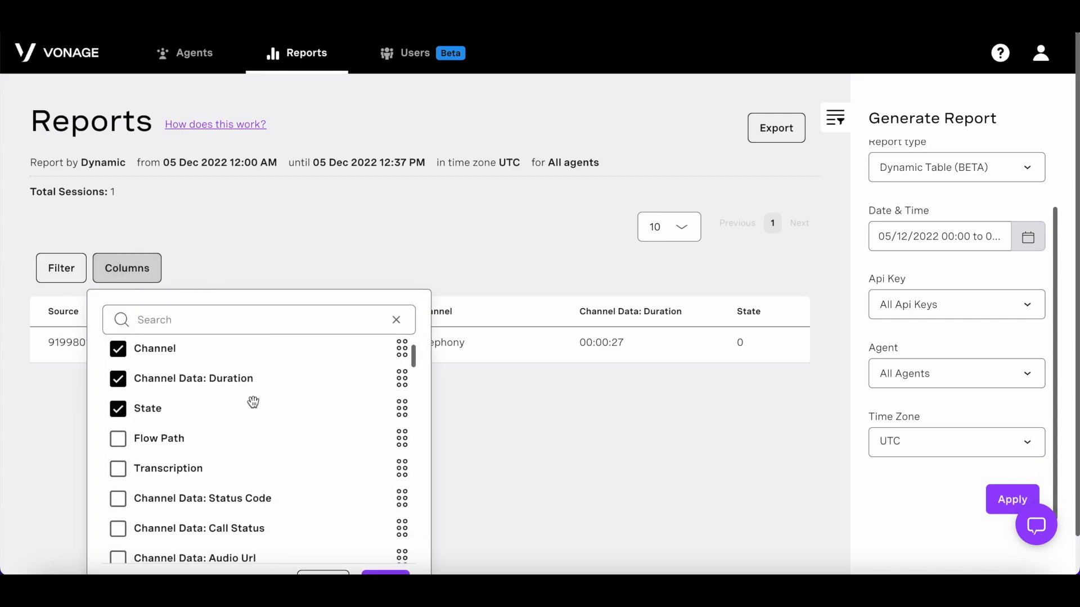
scroll(253, 407, down, 10)
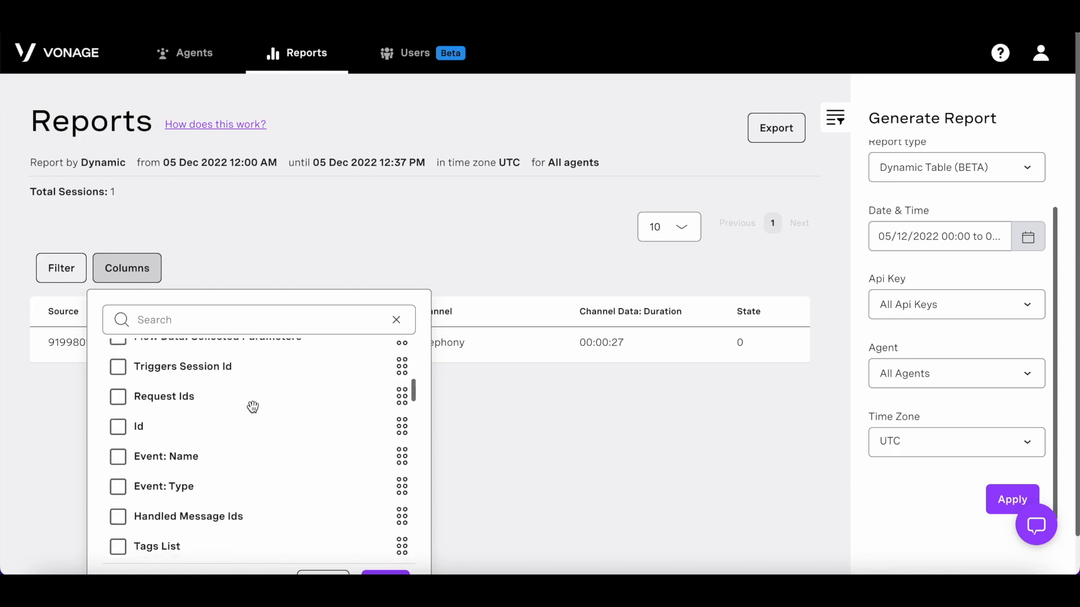
scroll(253, 408, down, 15)
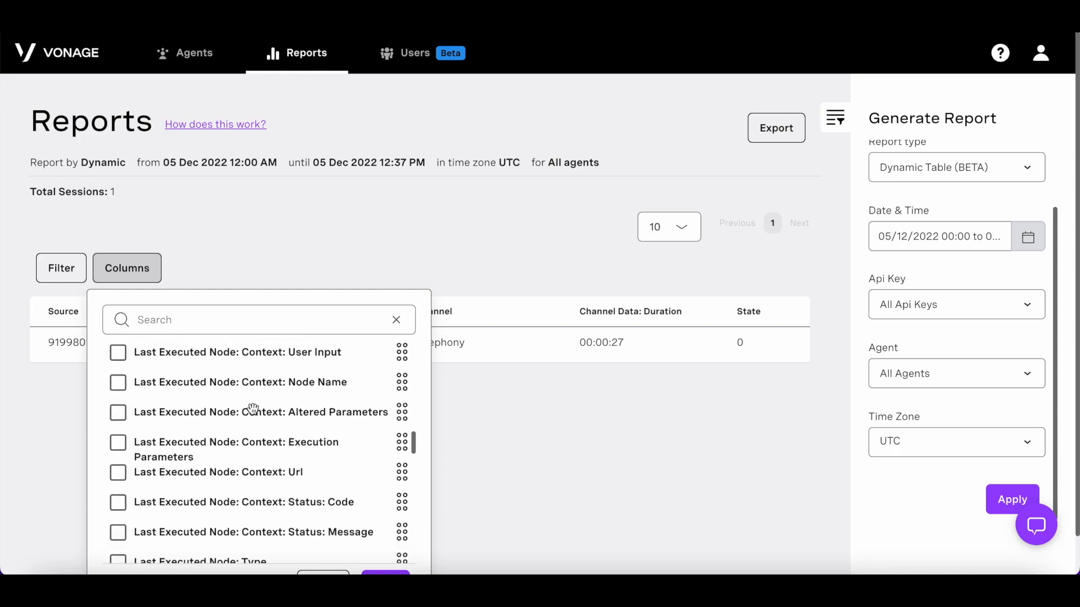
click(1026, 167)
click(900, 200)
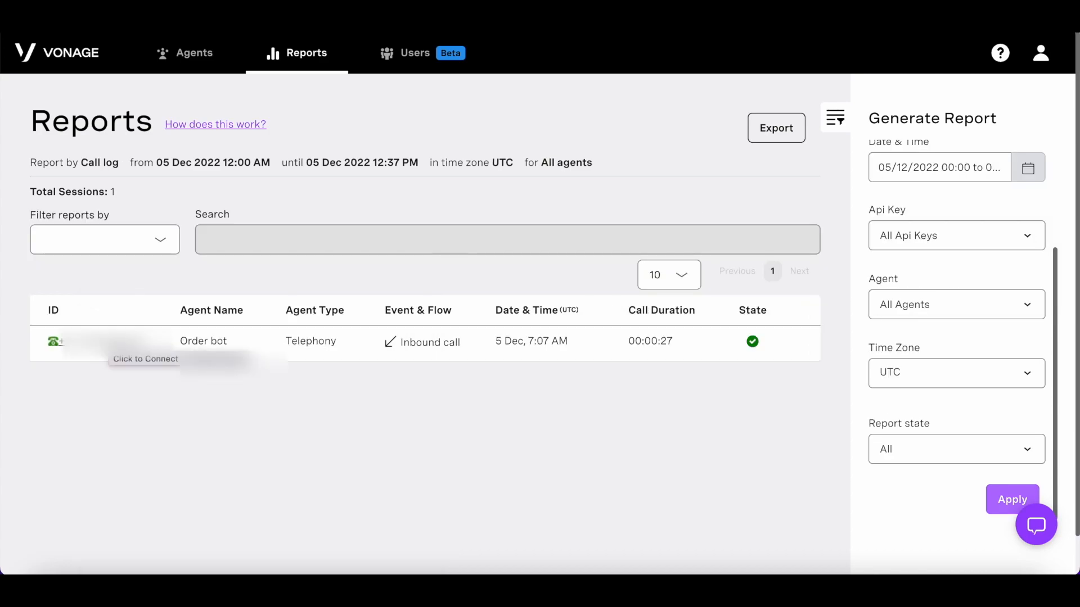
Step: Open the Order bot call's details and read through its transcript
click(248, 337)
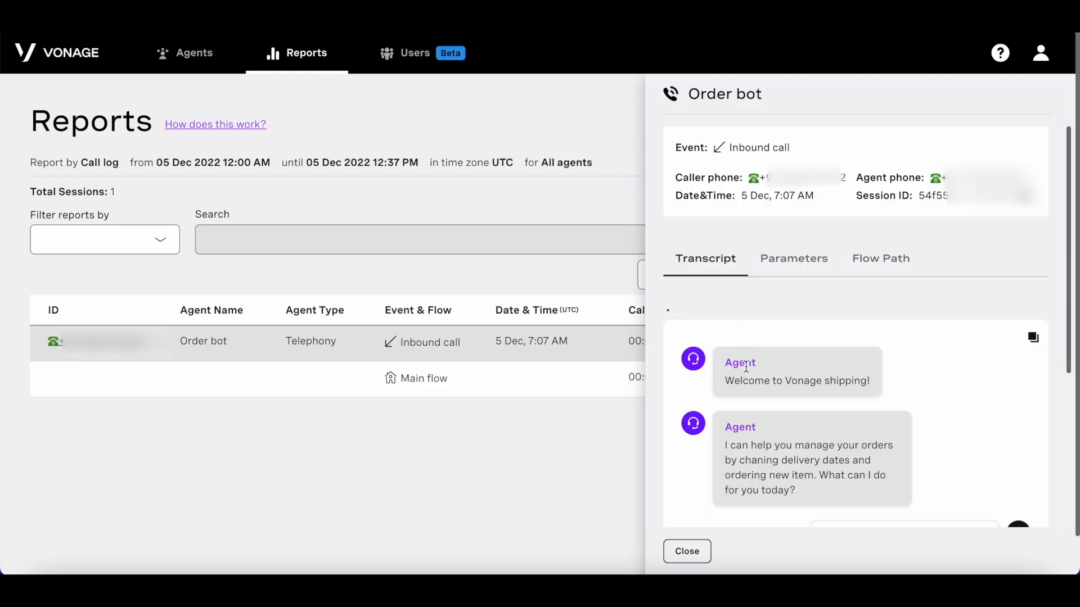
scroll(802, 314, down, 3)
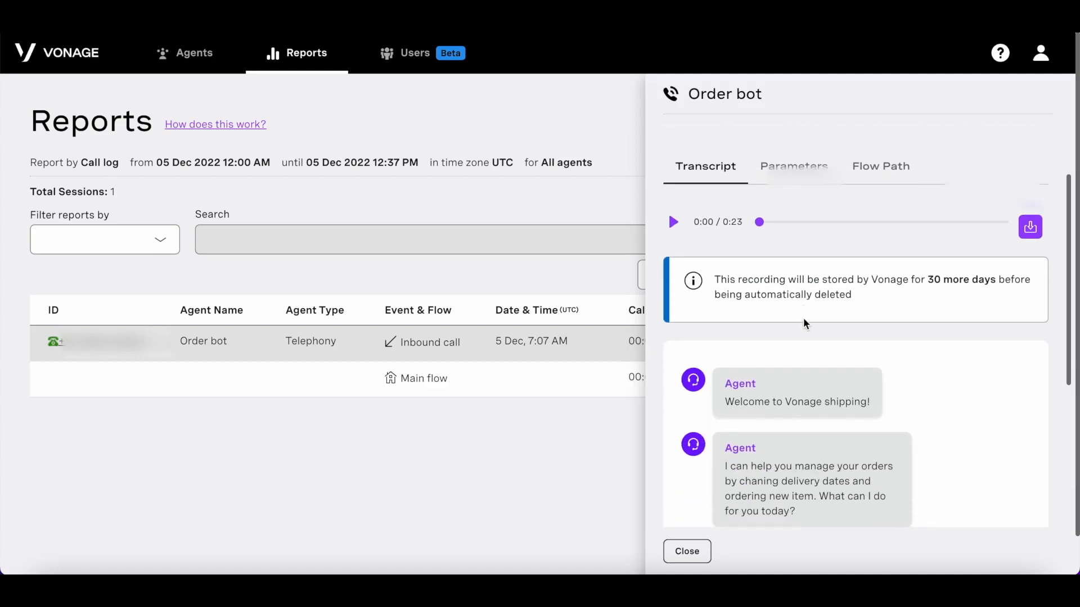
scroll(859, 390, down, 2)
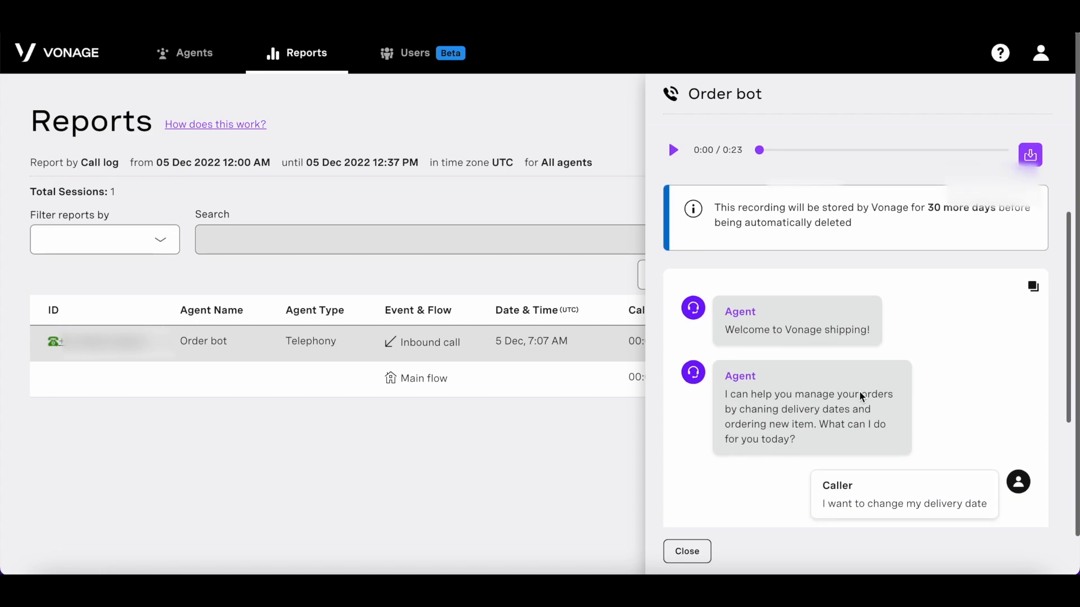
scroll(859, 390, down, 3)
scroll(860, 390, down, 2)
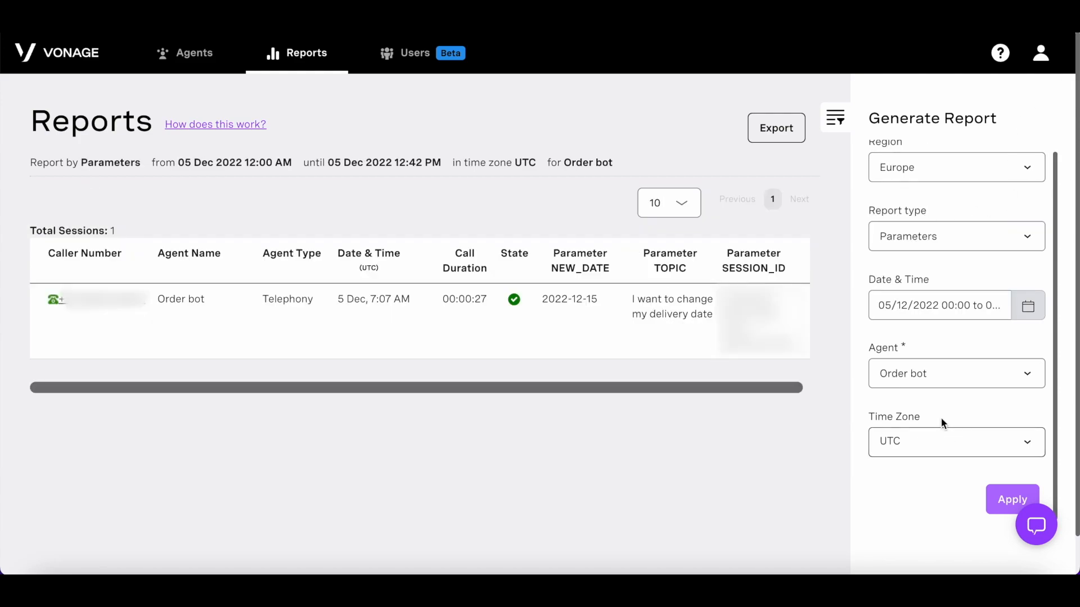
scroll(506, 302, right, 1)
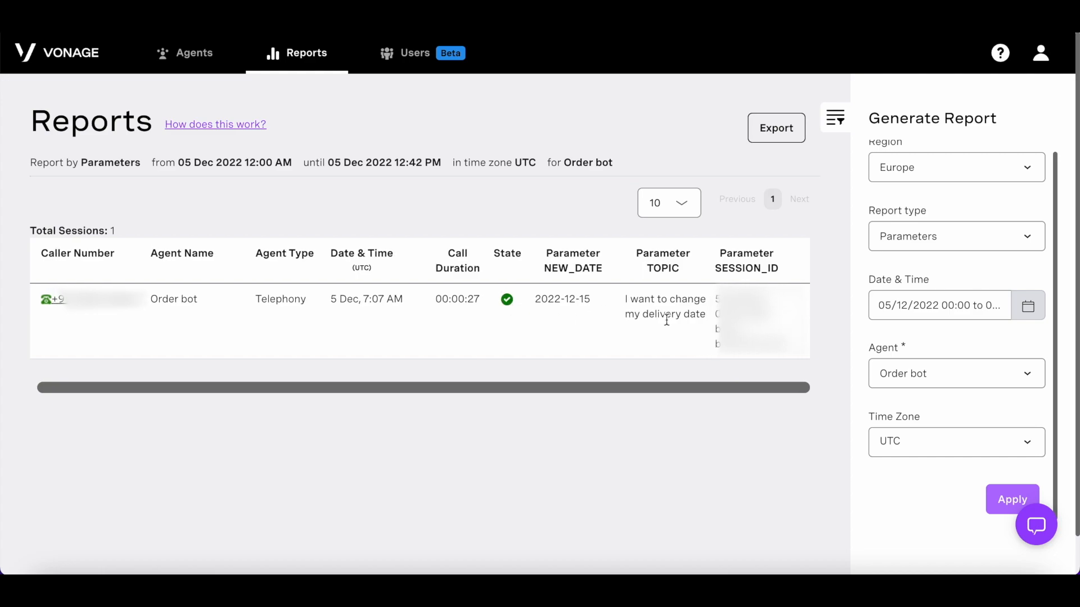
Step: Generate a Last Collected Tag report for the session
click(1011, 236)
click(1010, 264)
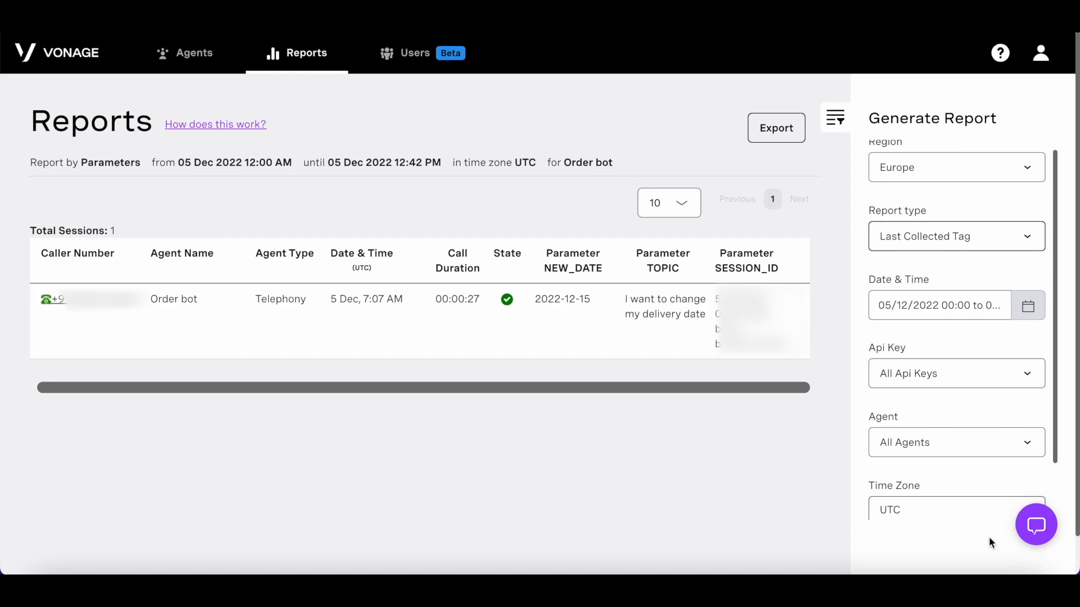
scroll(979, 518, down, 2)
click(1012, 500)
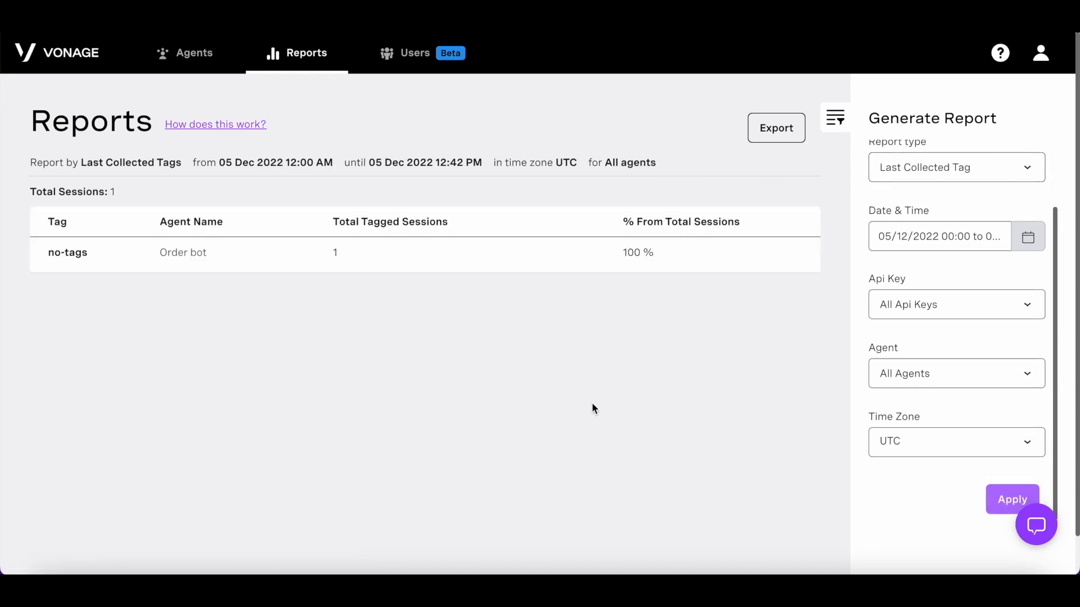